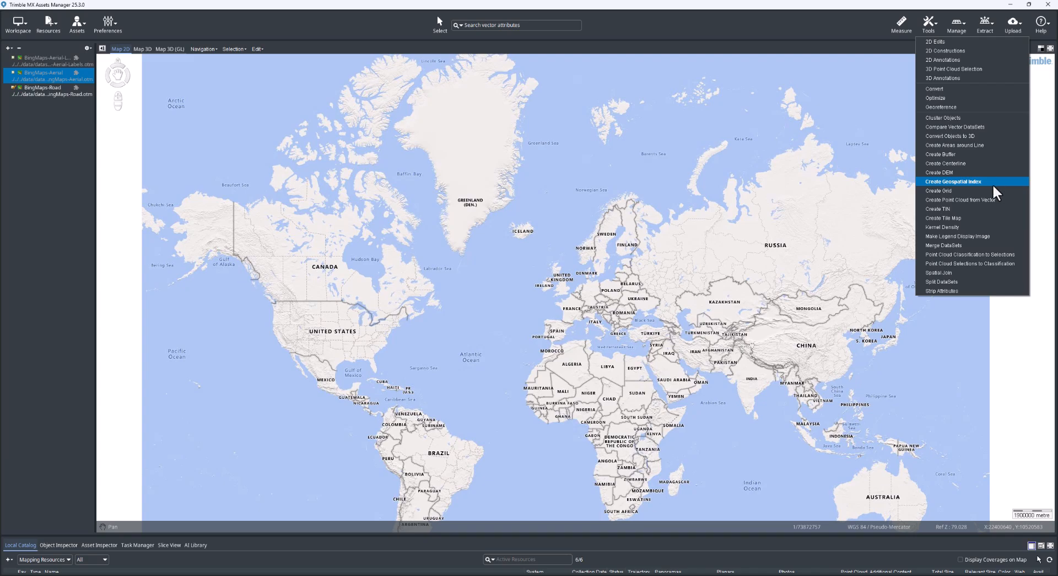
# Step: Create a geospatial index from the point cloud source directory Geospatial Index\pc1, with geospatial_index.ovf as the target
pyautogui.click(987, 182)
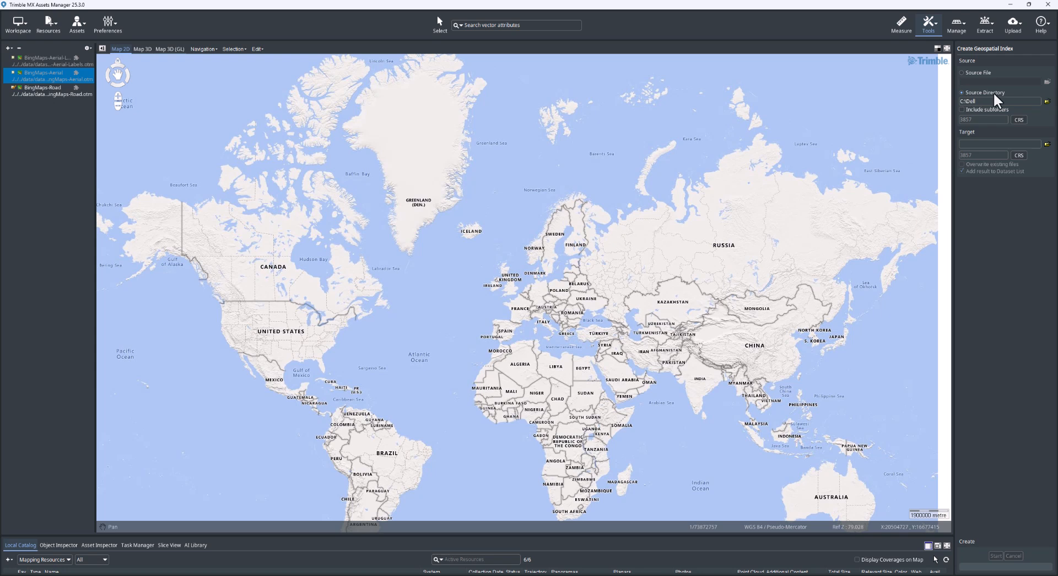
pyautogui.click(1048, 102)
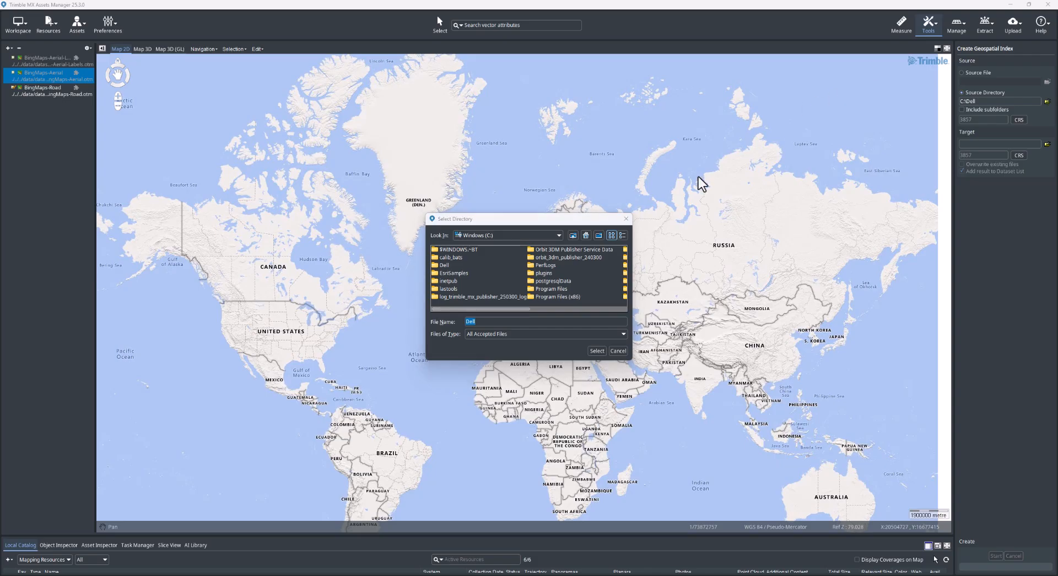
pyautogui.moveTo(552, 218); pyautogui.dragTo(517, 186)
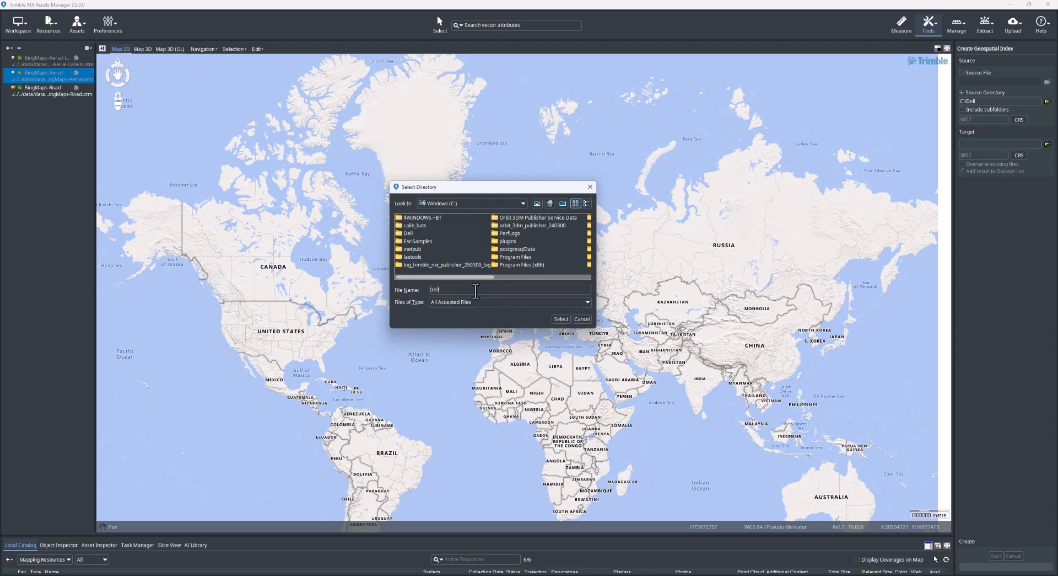
pyautogui.hotkey('ctrl', 'v')
pyautogui.click(561, 320)
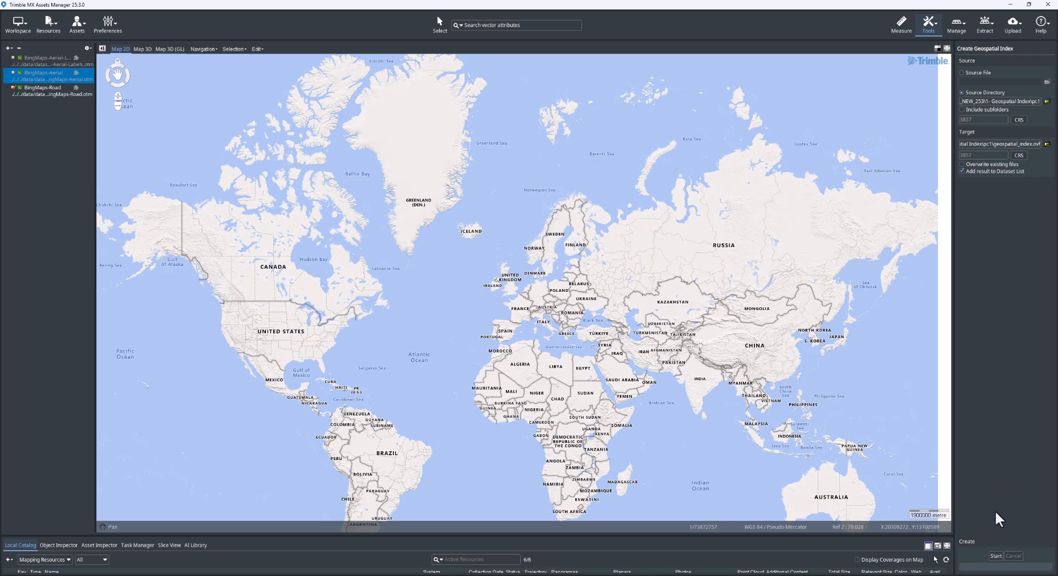
pyautogui.click(996, 556)
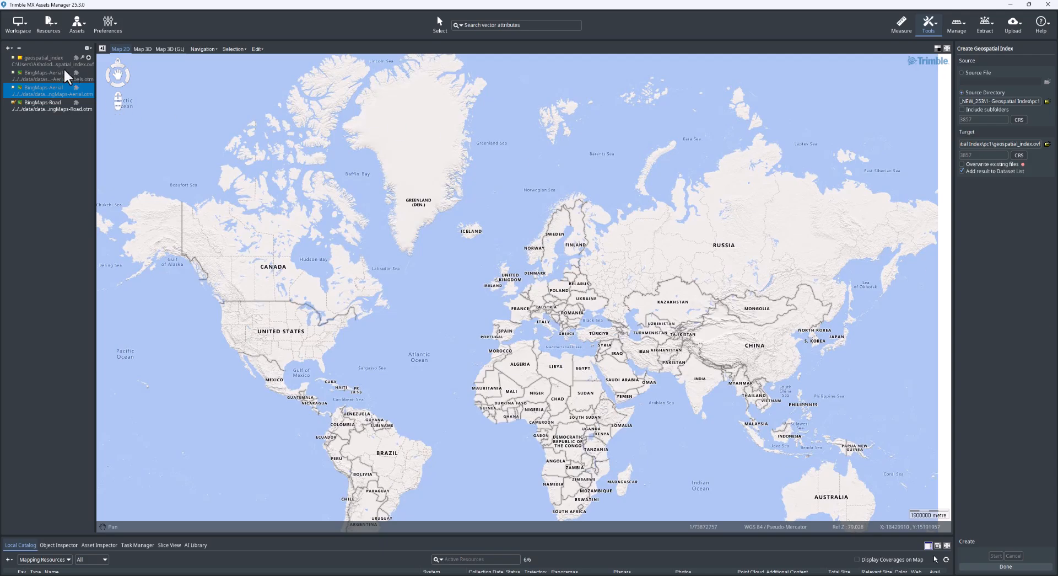
# Step: Display the geospatial_index dataset on the 2D map and zoom to its full extent
pyautogui.click(13, 57)
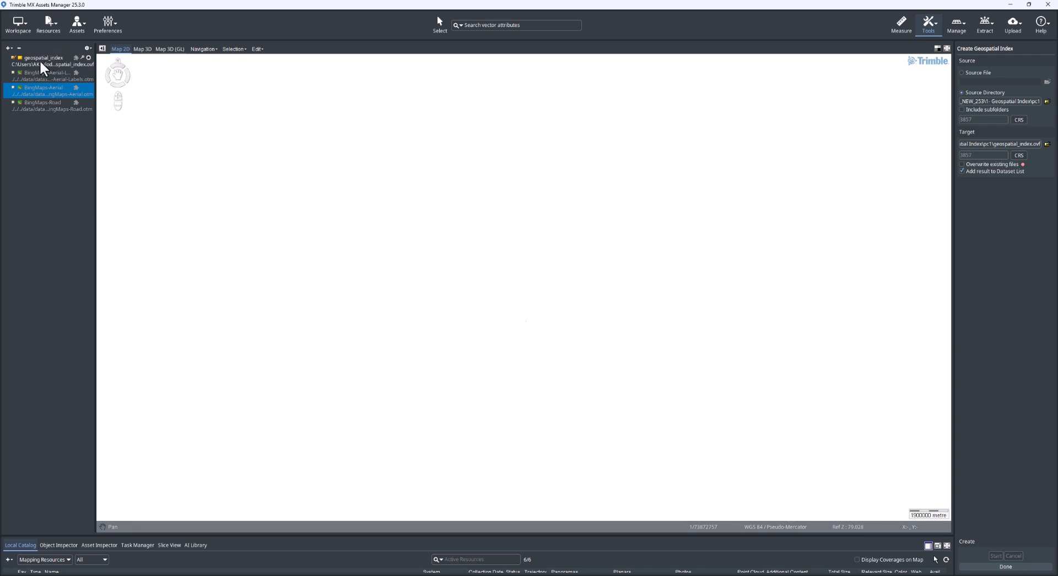
pyautogui.click(44, 66)
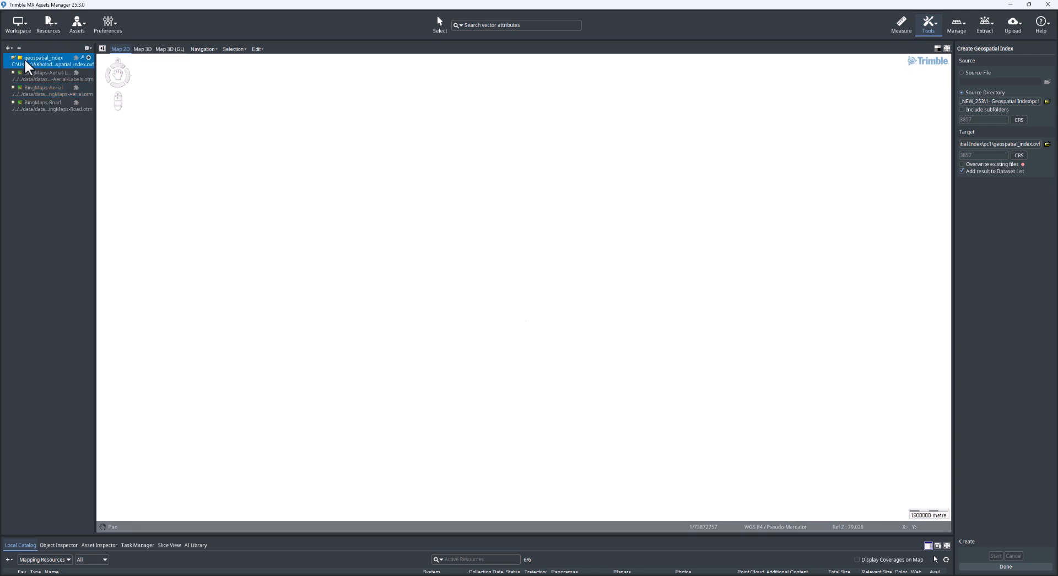
pyautogui.doubleClick(39, 58)
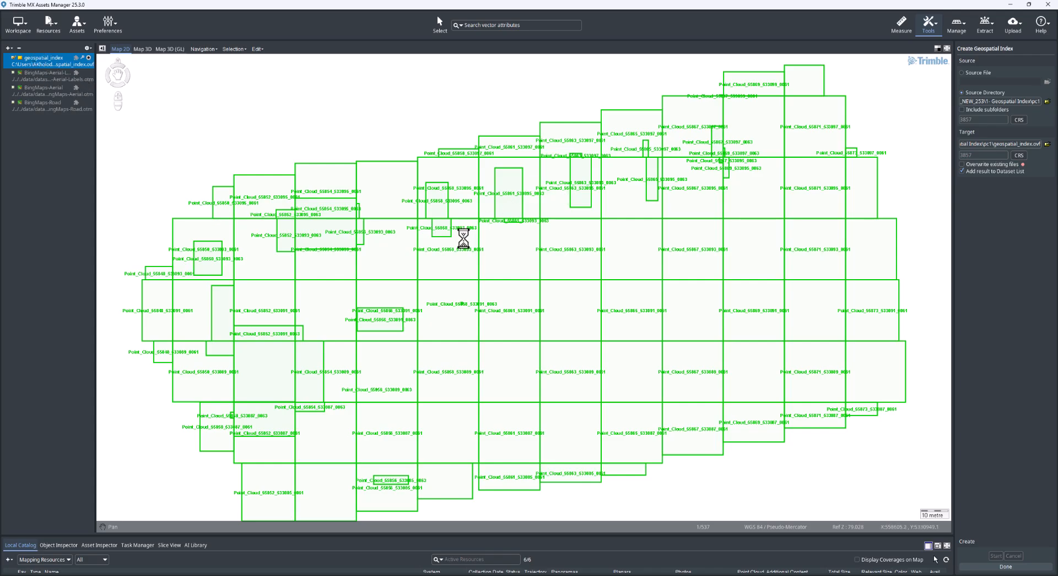
pyautogui.scroll(-1, 464, 239)
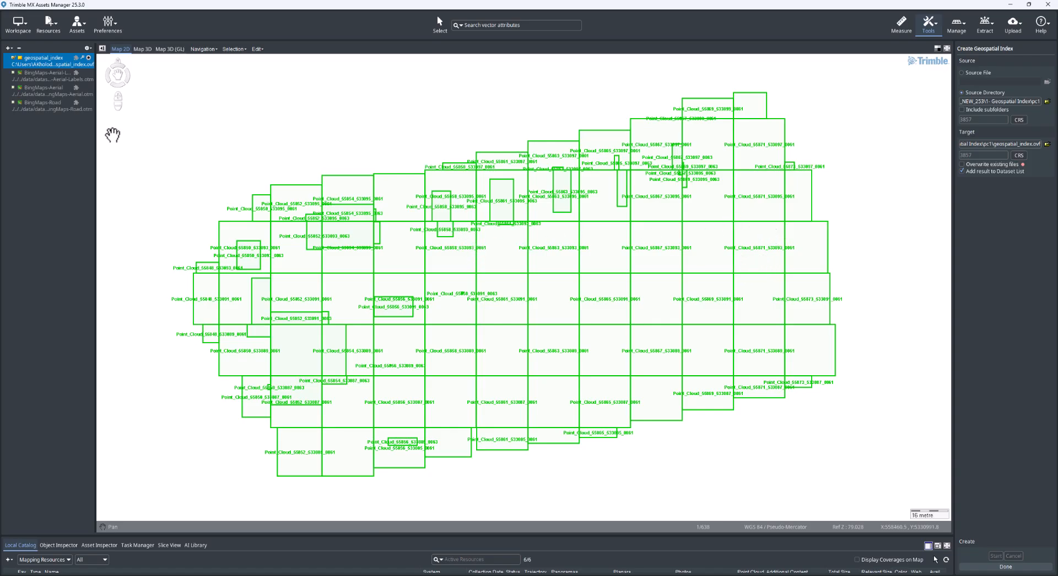
# Step: Examine the name, file path, file size and point count columns in the attribute table of geospatial_index, and close it
pyautogui.rightClick(41, 58)
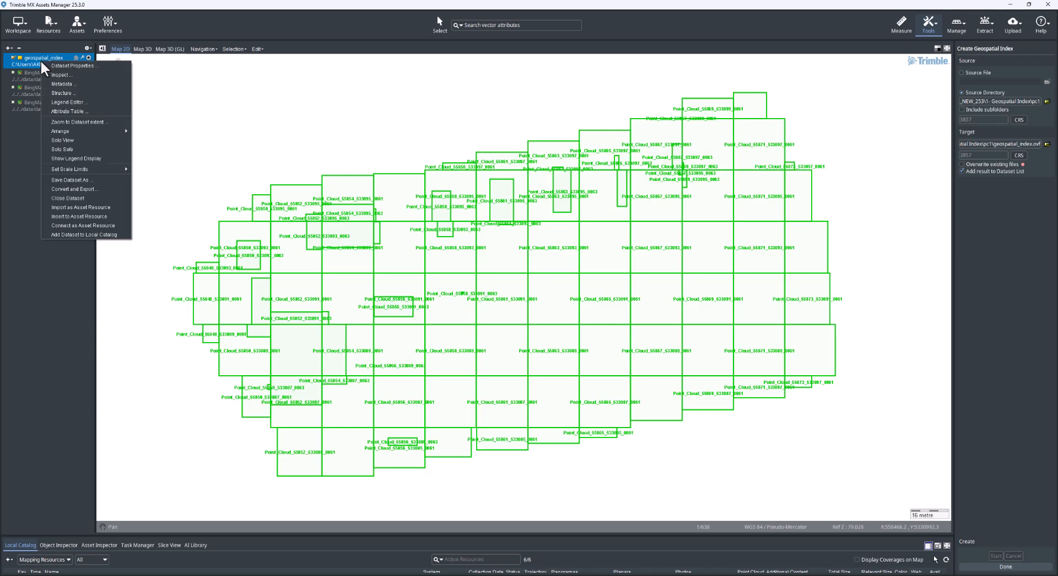
pyautogui.click(67, 110)
pyautogui.moveTo(444, 135); pyautogui.dragTo(300, 78)
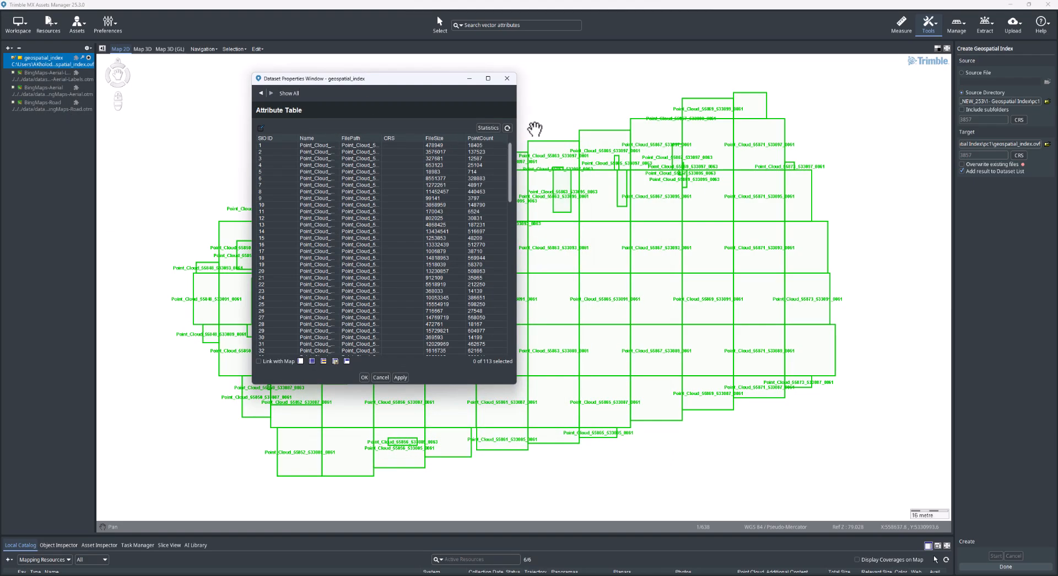
pyautogui.moveTo(516, 130); pyautogui.dragTo(871, 306)
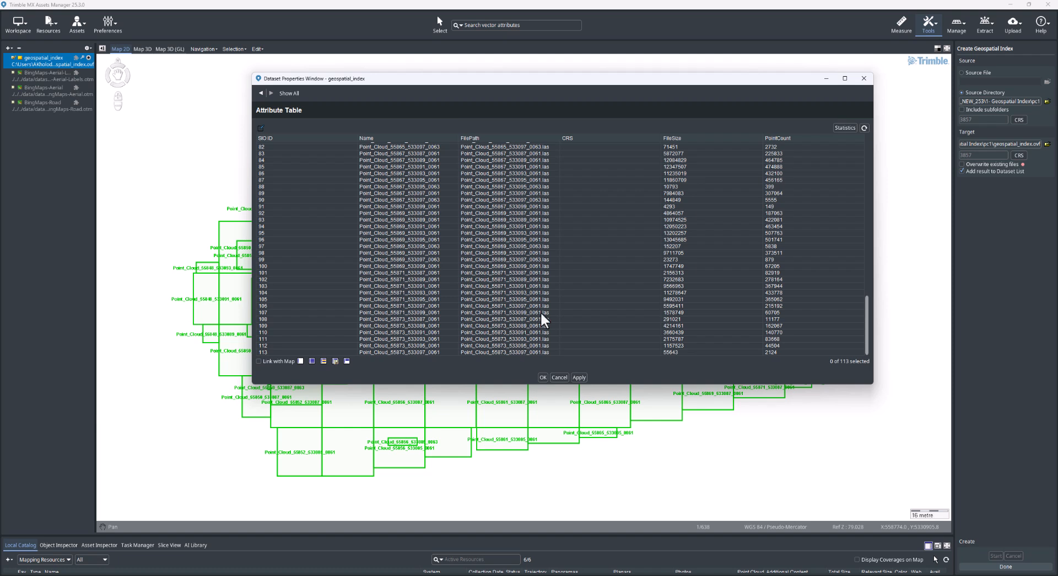
pyautogui.scroll(20, 508, 327)
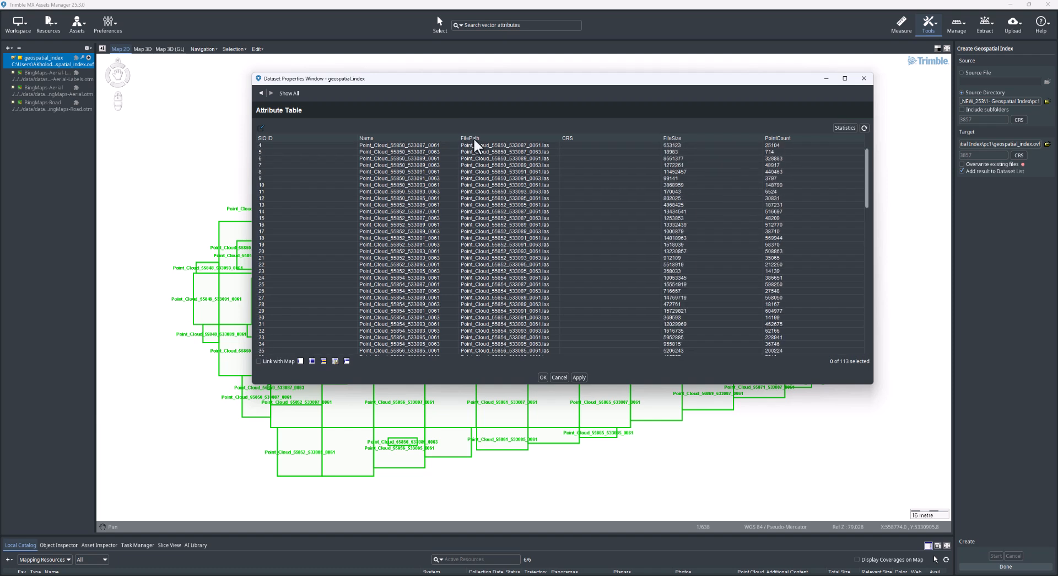
pyautogui.scroll(-20, 514, 320)
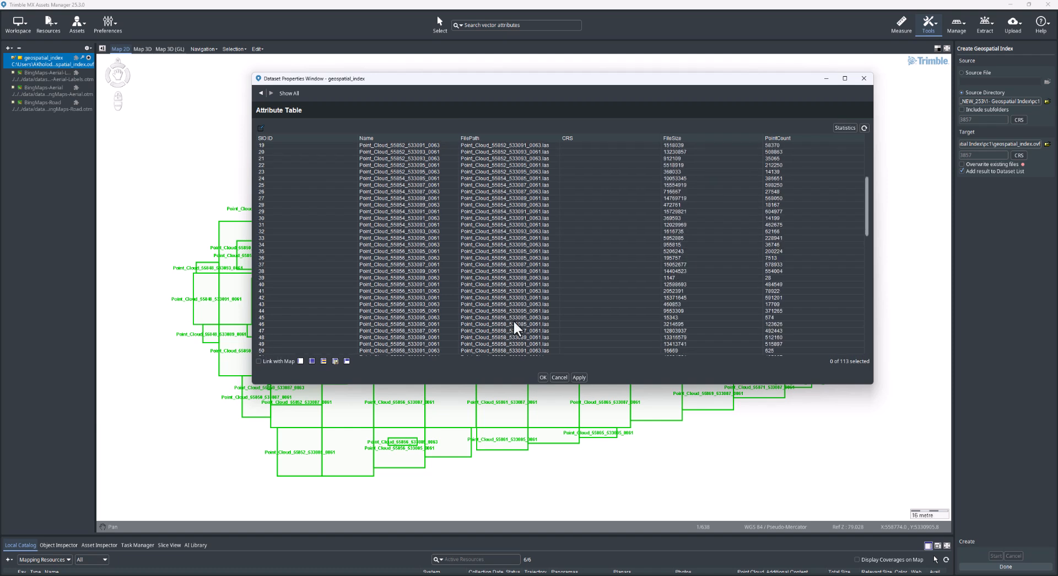
pyautogui.scroll(-1, 514, 319)
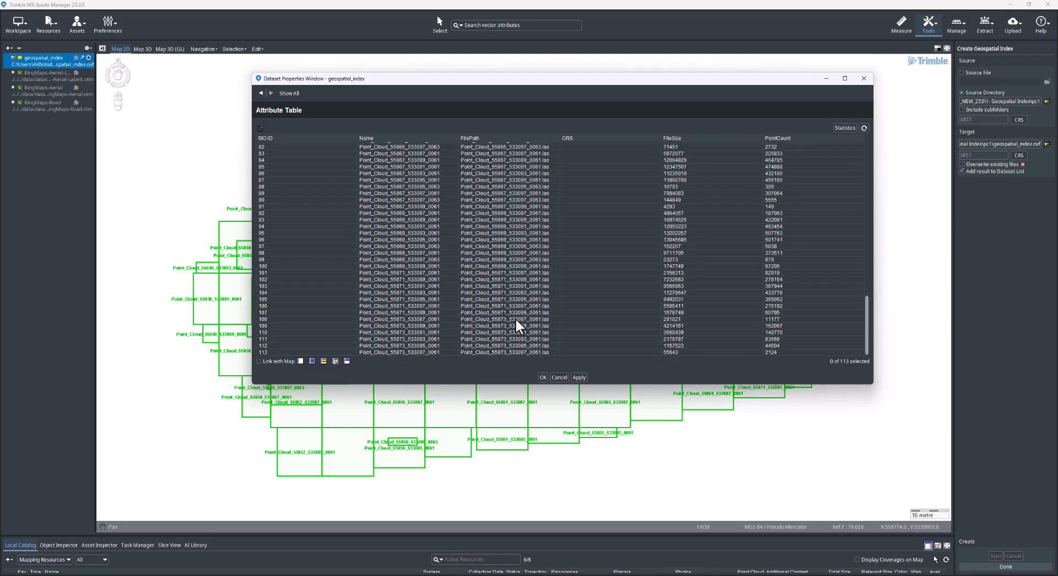
pyautogui.click(869, 81)
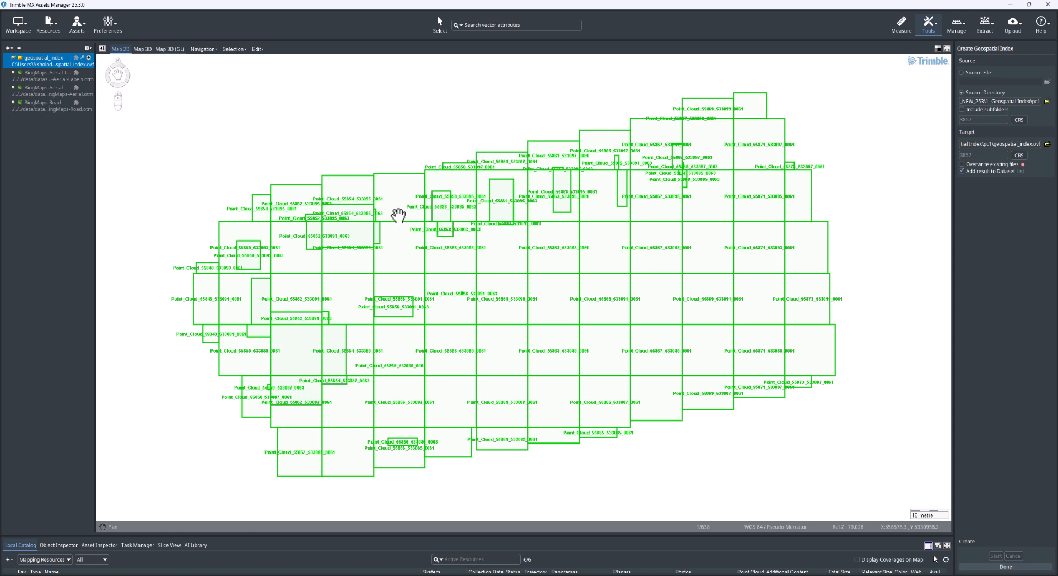
pyautogui.click(935, 24)
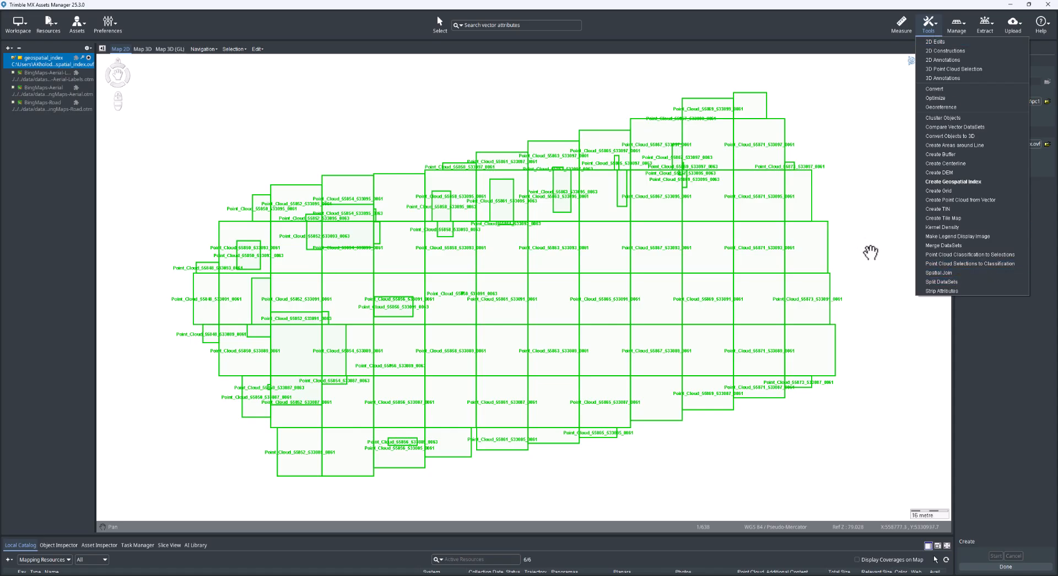
pyautogui.click(864, 237)
pyautogui.moveTo(865, 237); pyautogui.dragTo(634, 260)
pyautogui.moveTo(482, 294); pyautogui.dragTo(737, 263)
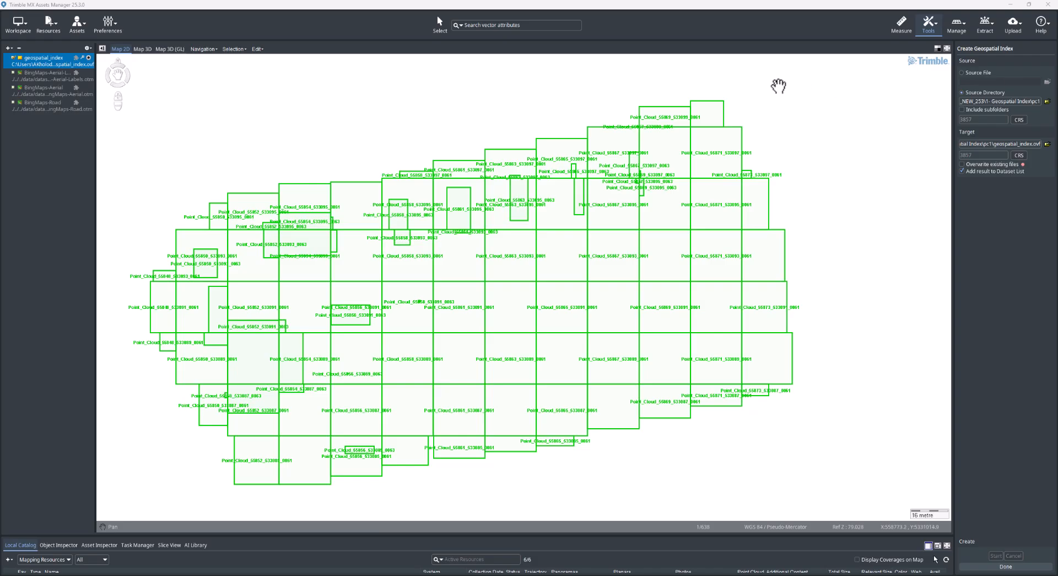
# Step: Remove the geospatial_index dataset from the dataset list and open the Compare Point Cloud to Design tool
pyautogui.click(18, 48)
pyautogui.click(994, 24)
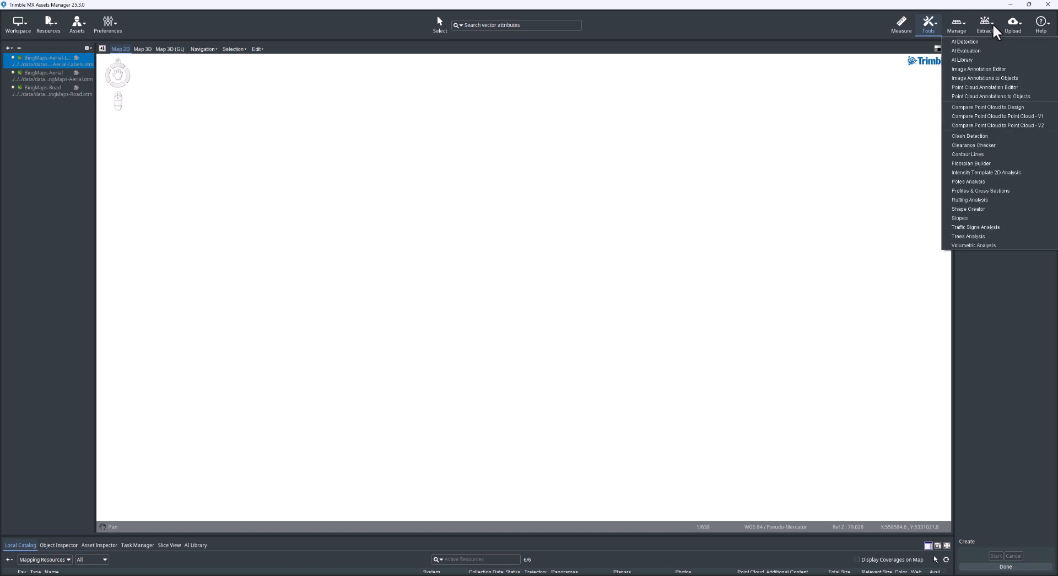
pyautogui.click(1015, 107)
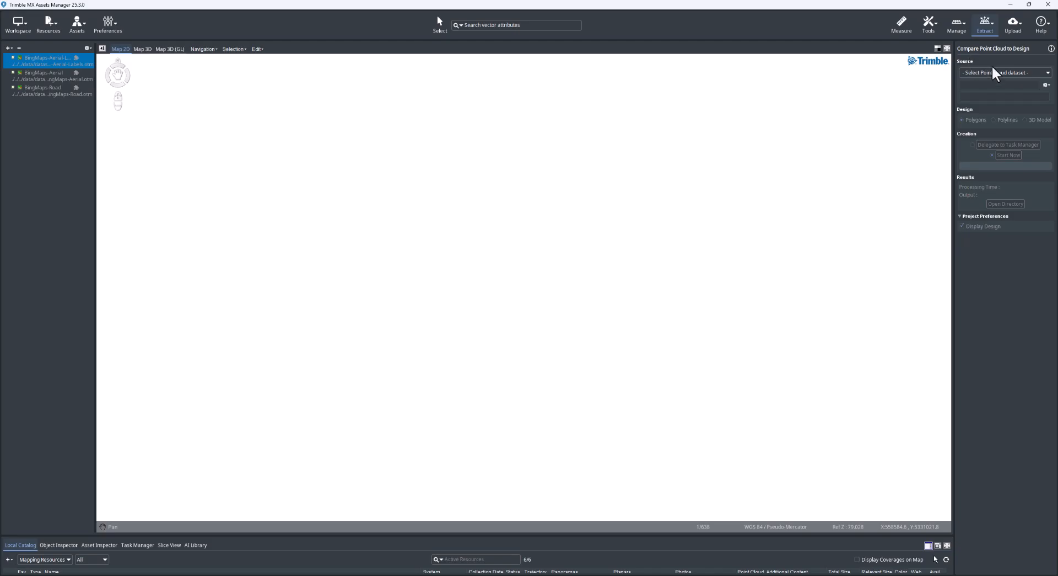
# Step: Add the Point Cloud and toDesign_tiles datasets to the map and zoom to the design tiles
pyautogui.click(1047, 74)
pyautogui.click(1047, 75)
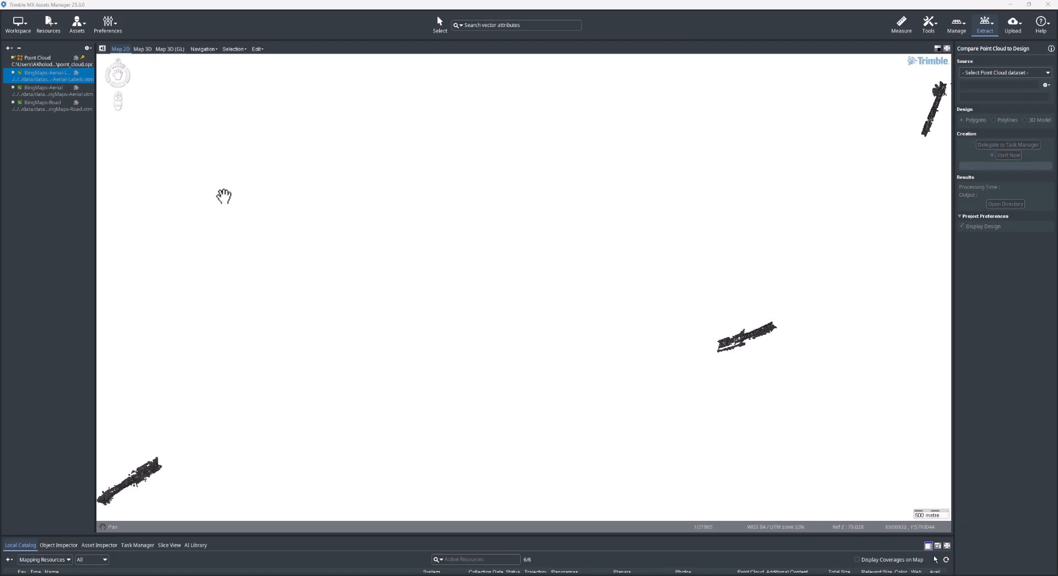
pyautogui.moveTo(640, 283); pyautogui.dragTo(514, 289)
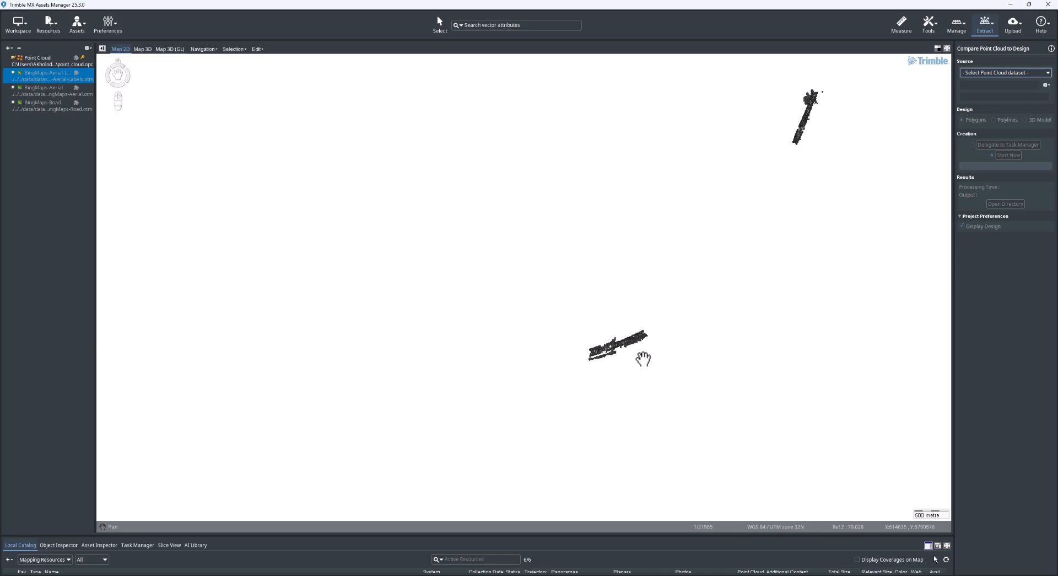
pyautogui.moveTo(621, 283); pyautogui.dragTo(641, 261)
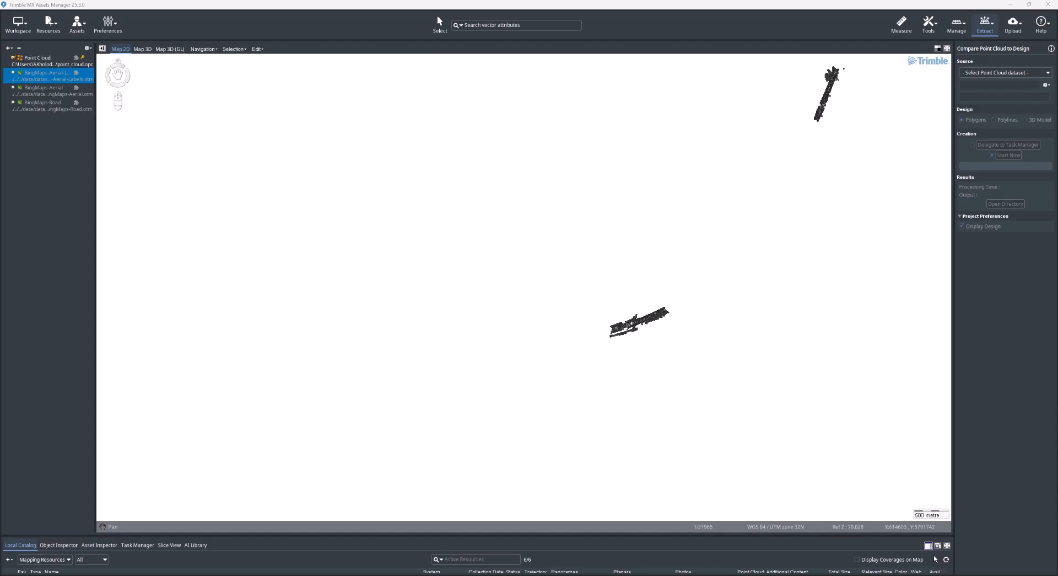
pyautogui.moveTo(867, 177); pyautogui.dragTo(608, 144)
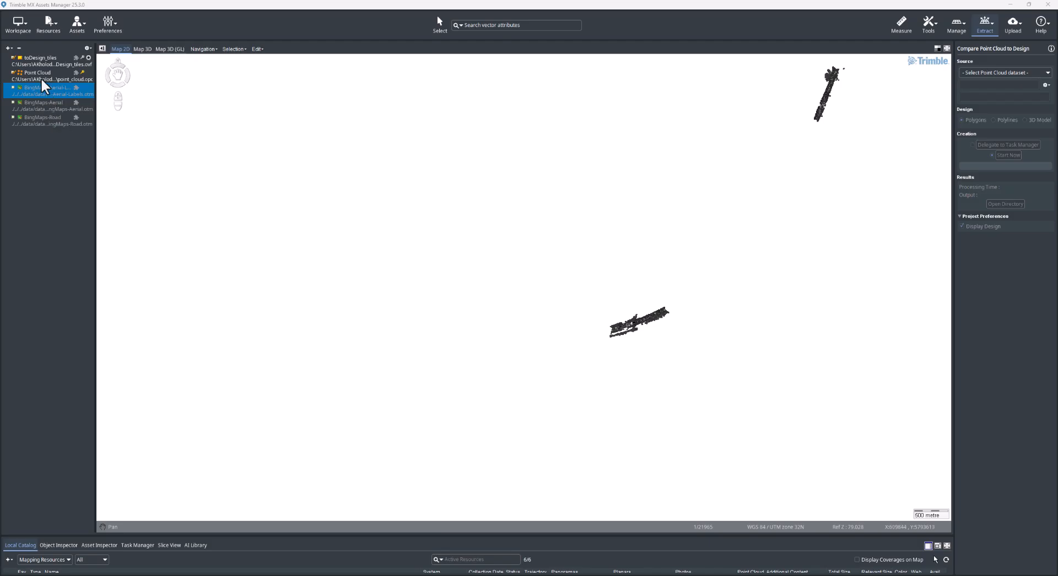
pyautogui.click(38, 57)
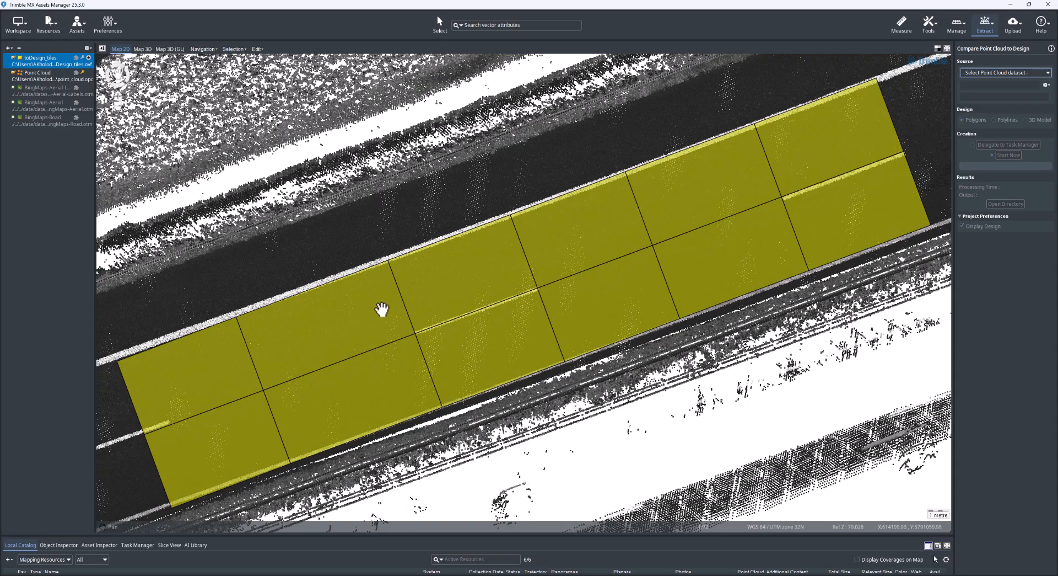
pyautogui.scroll(-1, 501, 180)
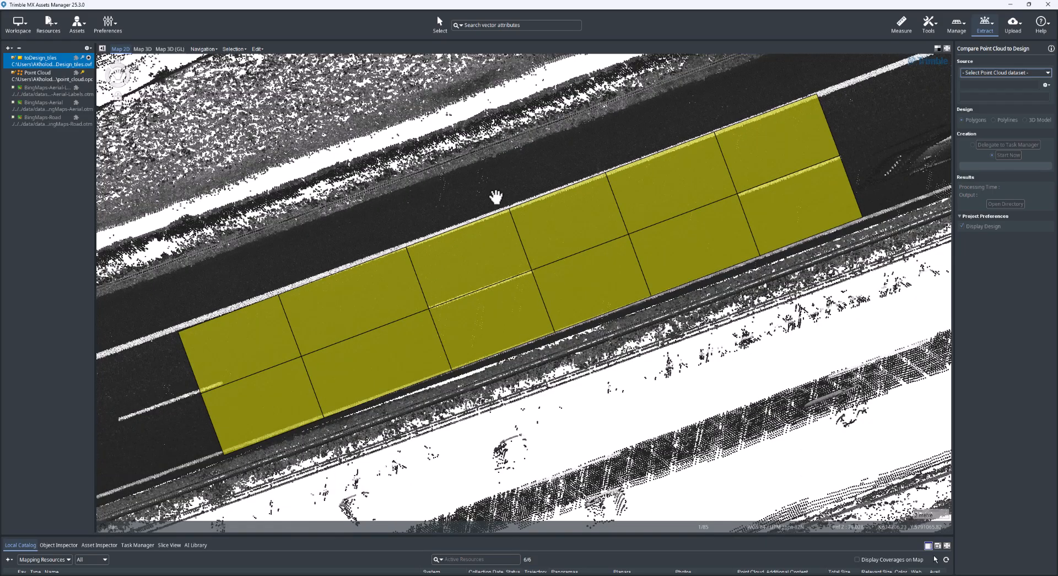
pyautogui.scroll(-1, 499, 189)
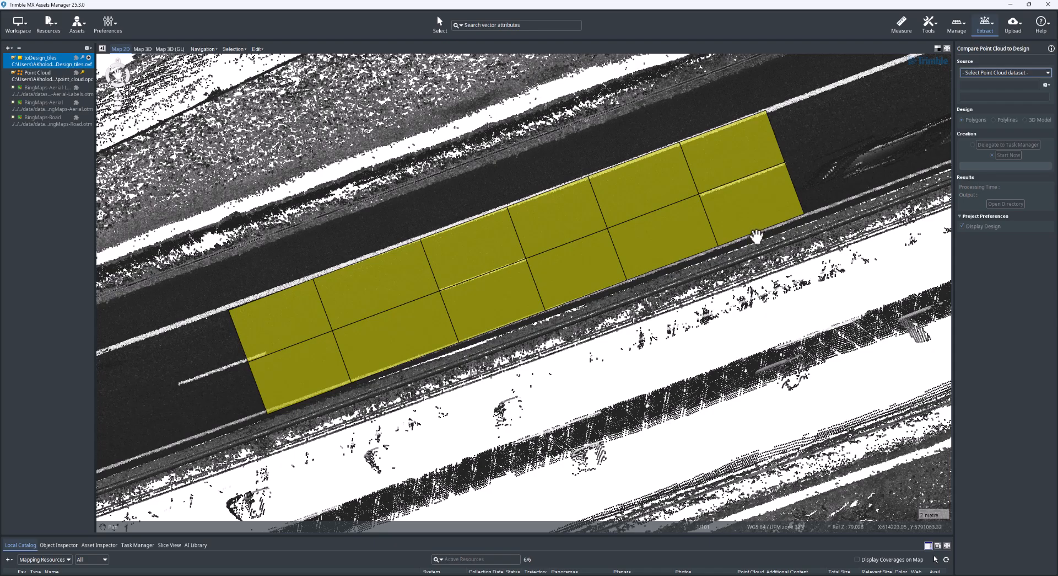
pyautogui.scroll(-1, 756, 236)
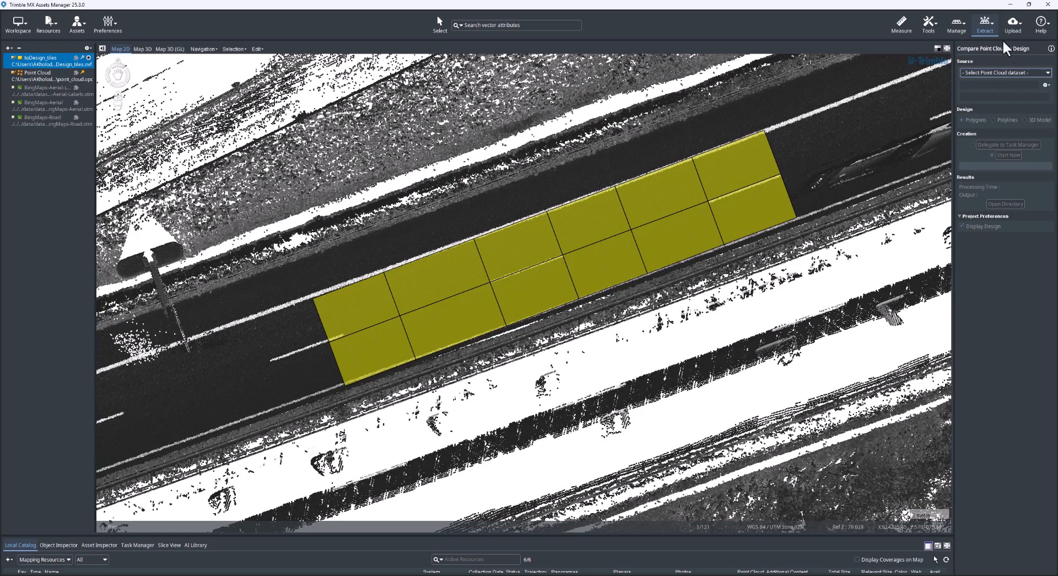
# Step: Set Point Cloud as the source dataset of the comparison and create a new project for it
pyautogui.click(1007, 72)
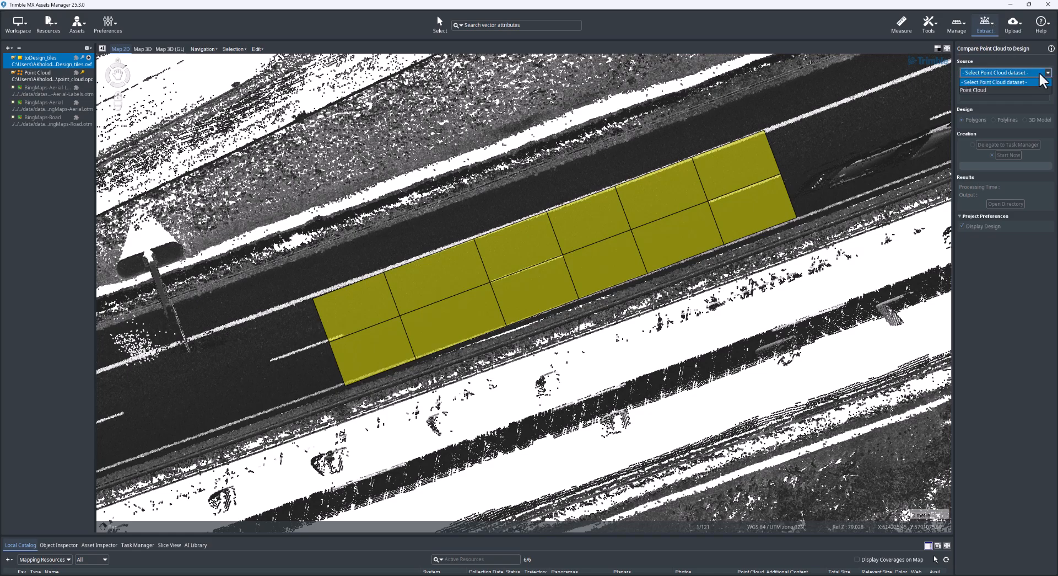
pyautogui.click(986, 91)
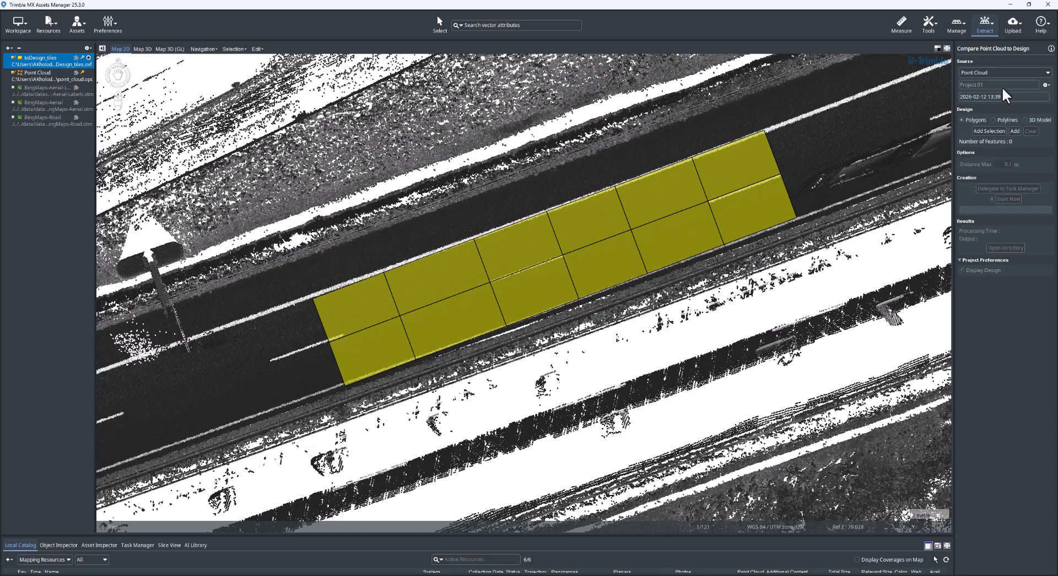
pyautogui.click(1046, 84)
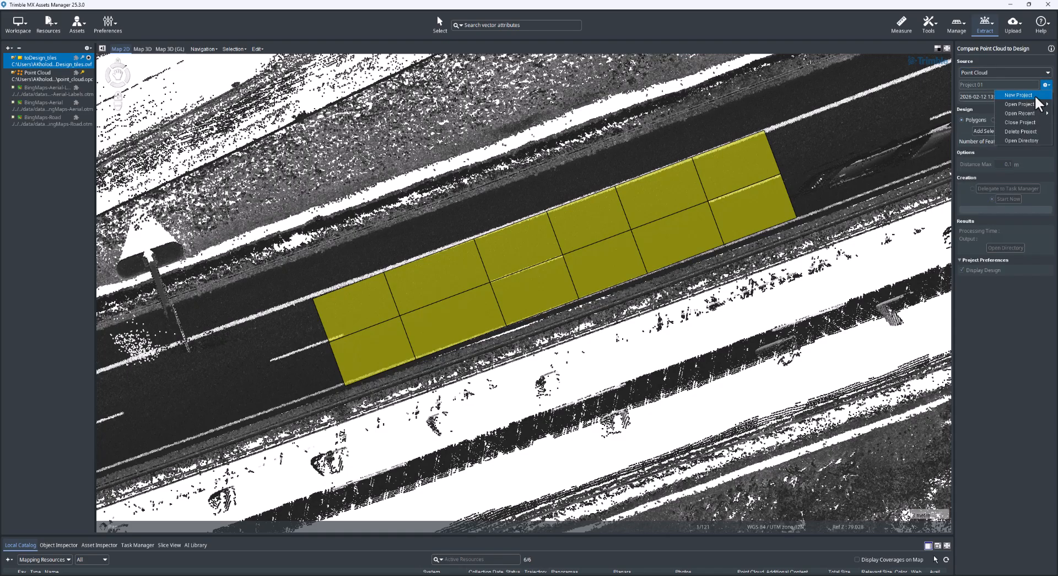
pyautogui.click(1035, 94)
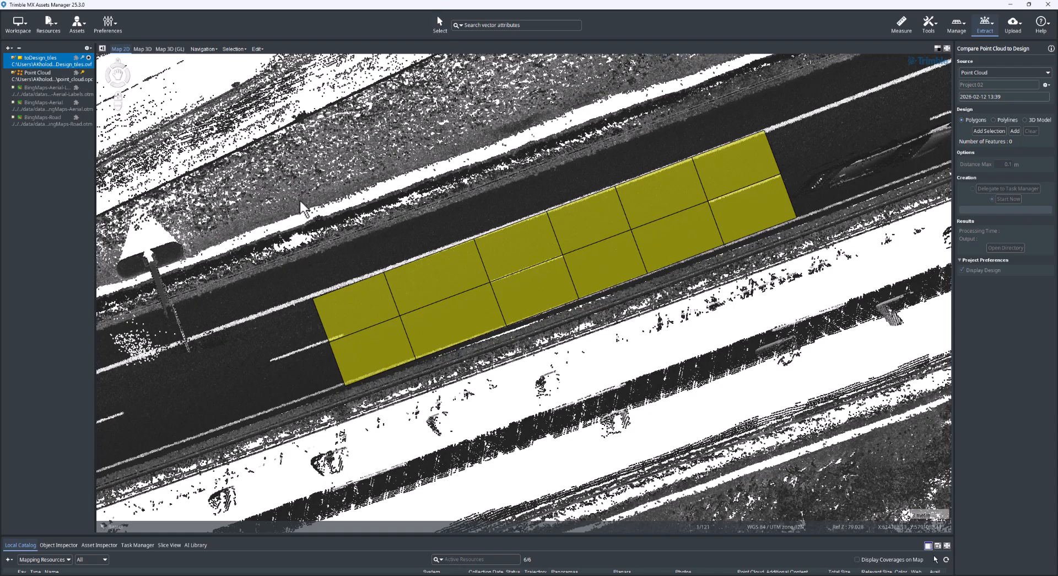
# Step: Add all the toDesign_tiles polygons as the design features and run the point cloud comparison immediately
pyautogui.moveTo(268, 206); pyautogui.dragTo(955, 392)
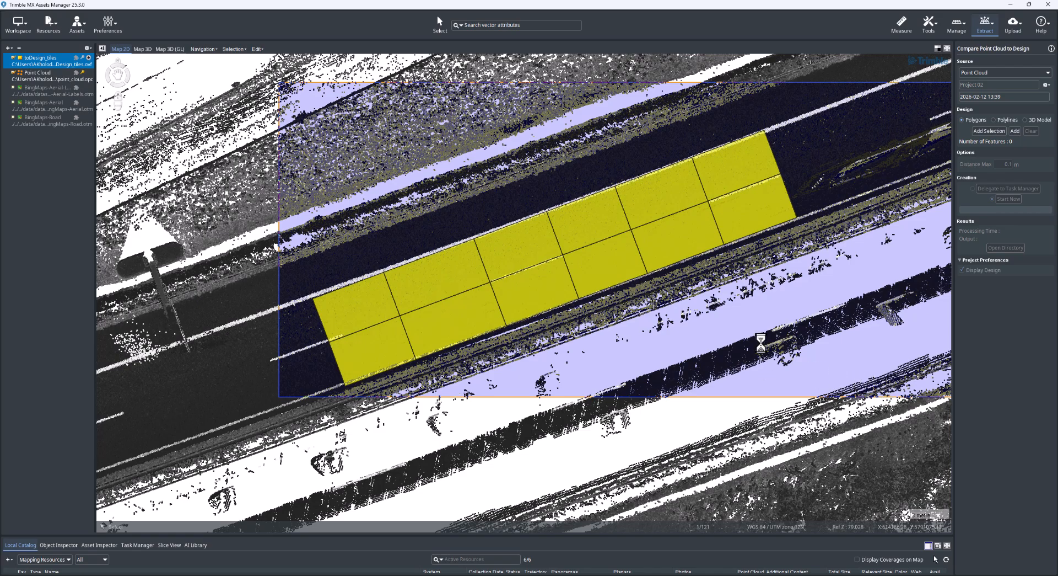
pyautogui.click(988, 131)
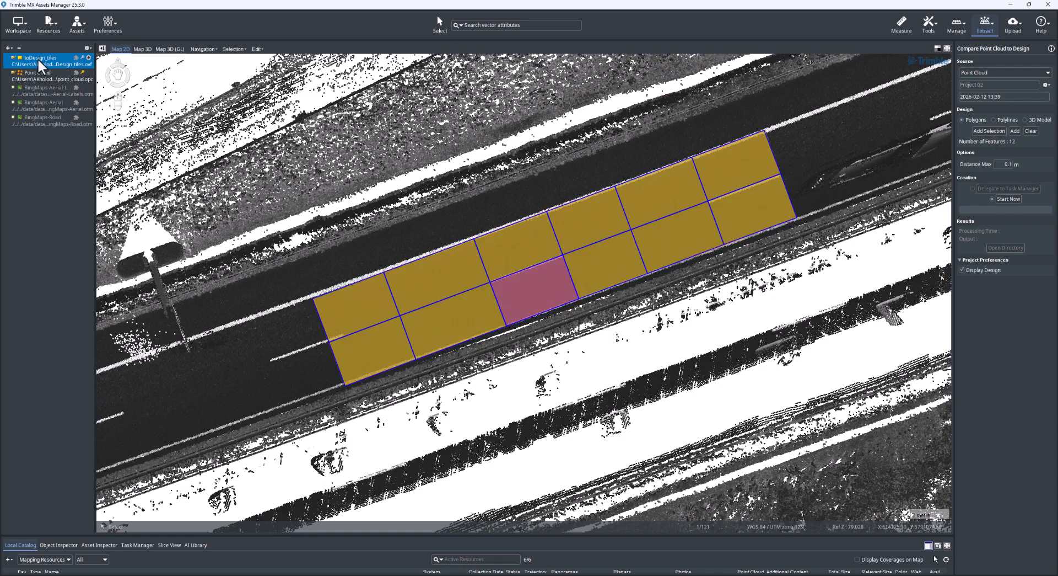
pyautogui.click(1015, 131)
pyautogui.click(1009, 198)
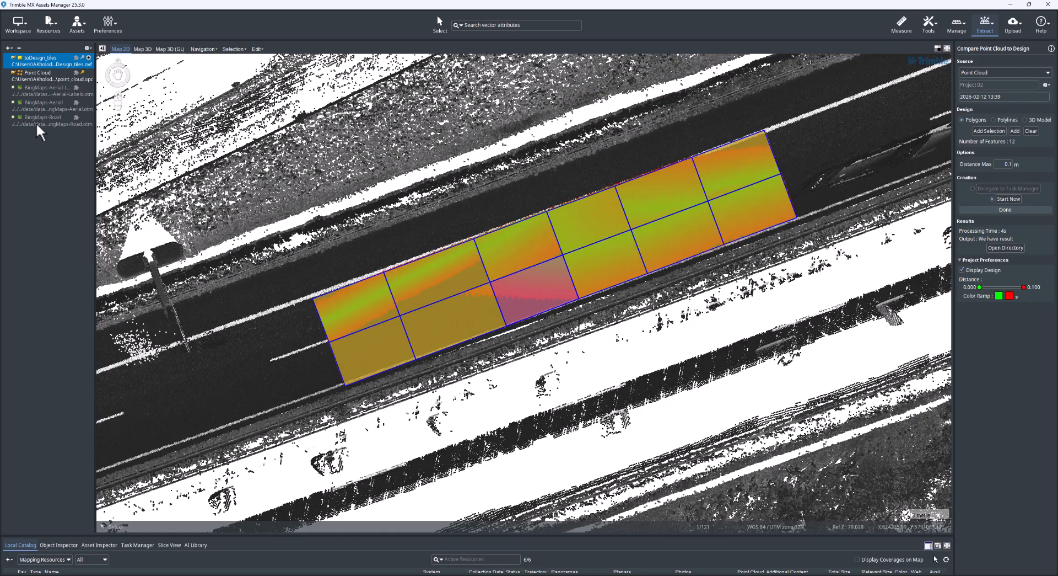
# Step: Hide the toDesign_tiles dataset and narrow the displayed distance range of the comparison to 0.030–0.068
pyautogui.click(12, 57)
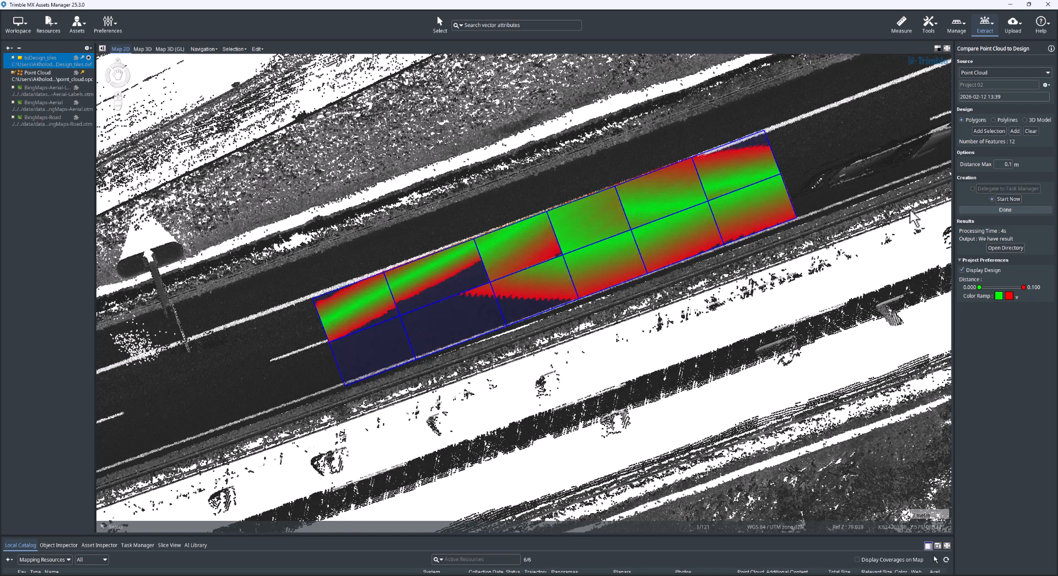
pyautogui.click(989, 286)
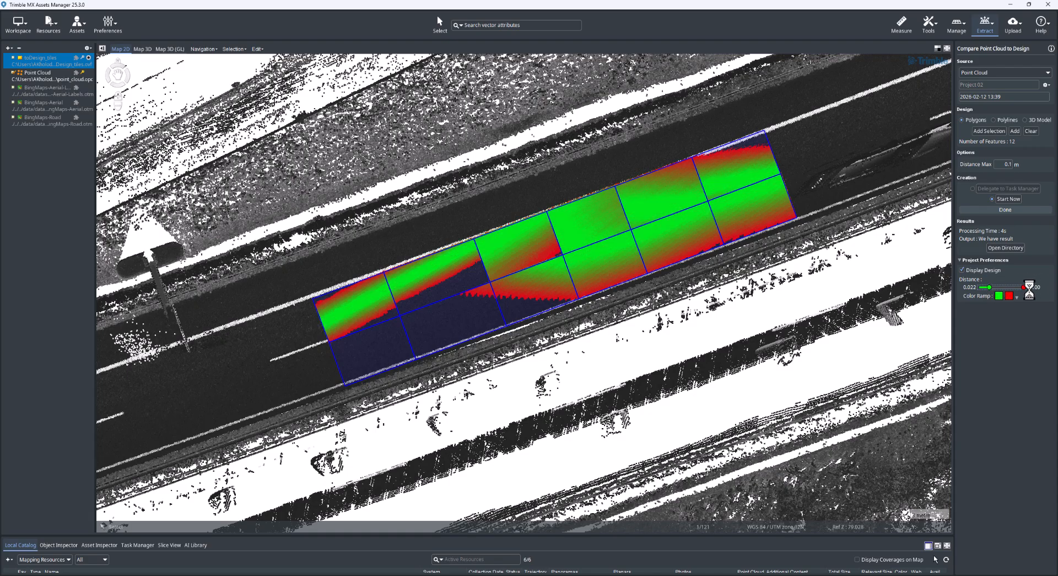
pyautogui.moveTo(1024, 287); pyautogui.dragTo(1005, 287)
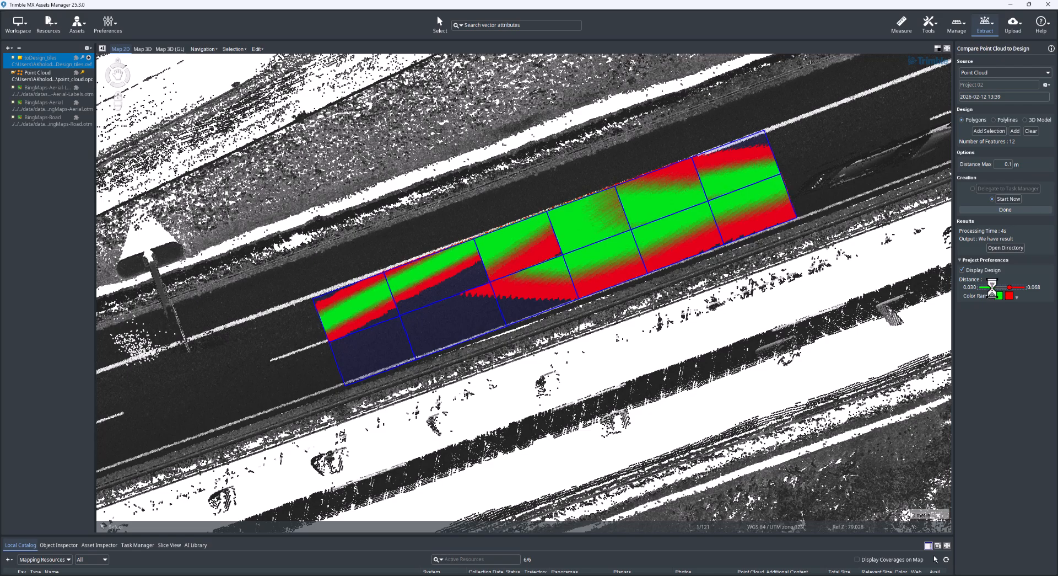
# Step: Keep the design outlines displayed, raise the minimum distance to 0.036 and apply the rainbow color ramp running from blue to magenta
pyautogui.click(963, 269)
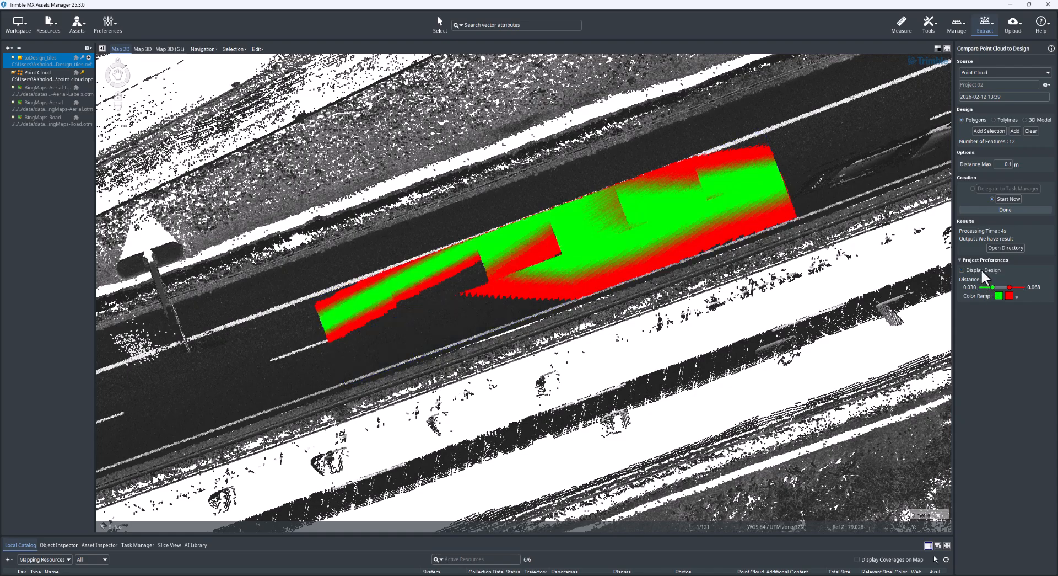
pyautogui.click(983, 270)
pyautogui.moveTo(993, 286); pyautogui.dragTo(996, 286)
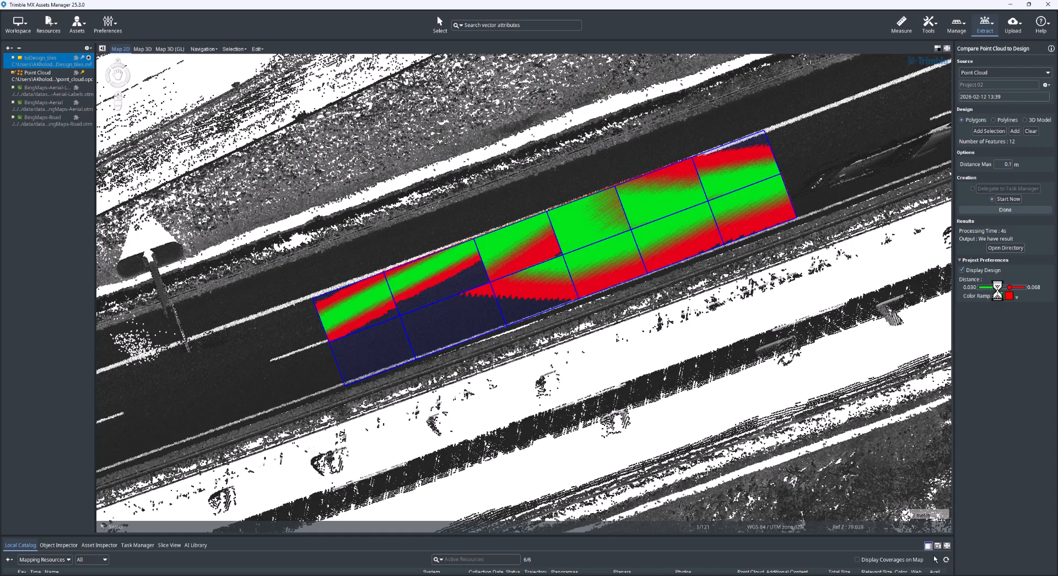
pyautogui.click(1017, 297)
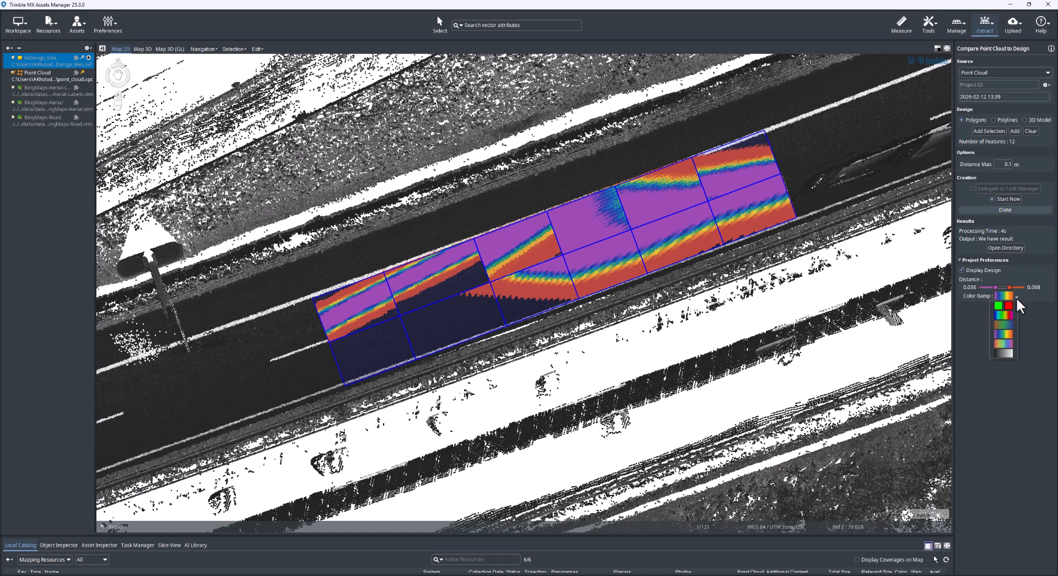
pyautogui.click(1007, 315)
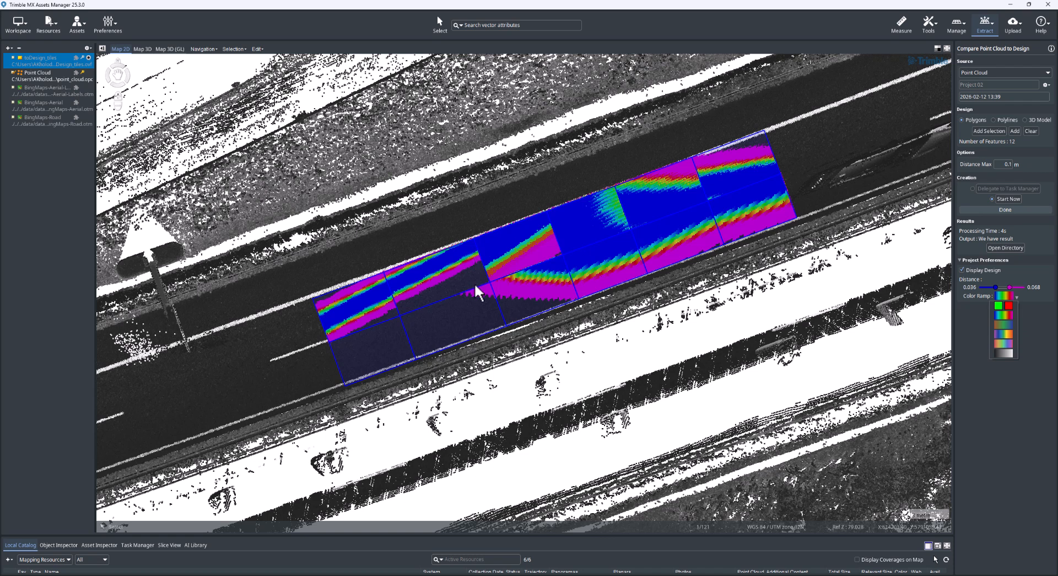
# Step: Switch to the 3D map, zoom to the toDesign_tiles dataset and examine the colored comparison from an oblique angle
pyautogui.click(142, 49)
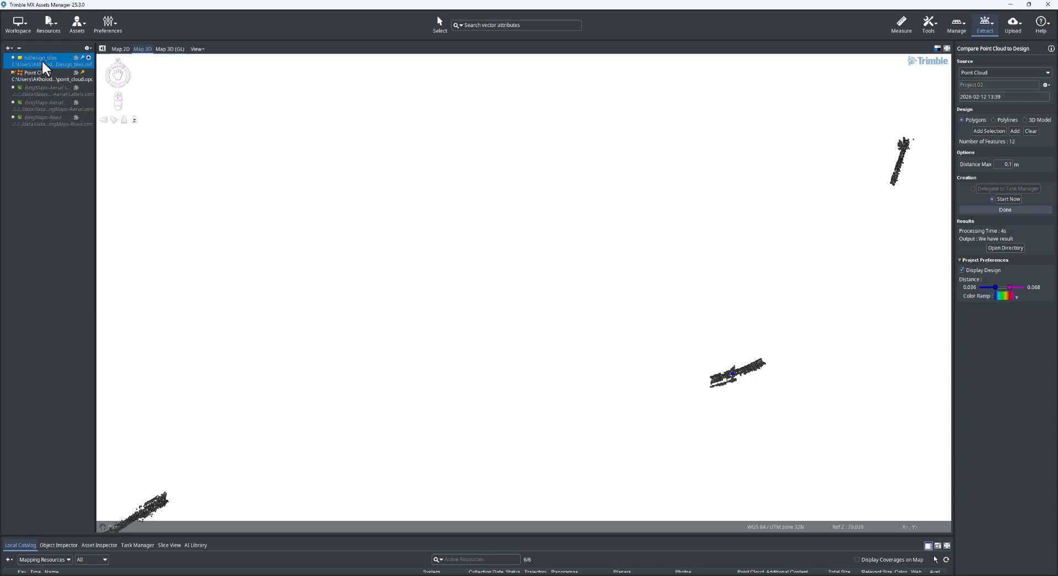
pyautogui.doubleClick(43, 62)
pyautogui.moveTo(526, 365)
pyautogui.mouseDown(button='middle')
pyautogui.moveTo(522, 341)
pyautogui.moveTo(534, 347)
pyautogui.moveTo(490, 348)
pyautogui.moveTo(532, 371)
pyautogui.mouseUp(button='middle')
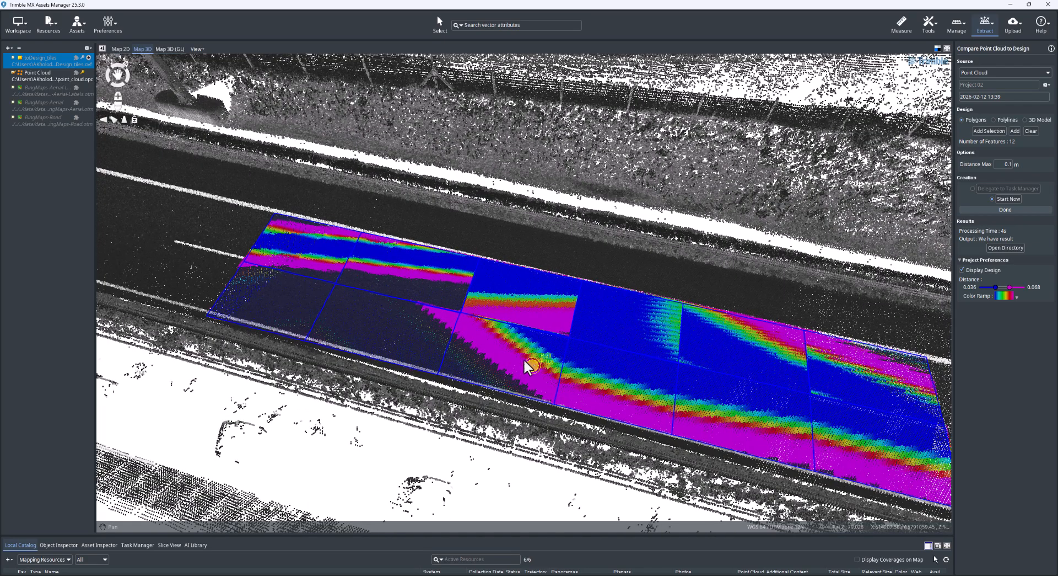
pyautogui.moveTo(472, 361); pyautogui.dragTo(455, 365, button='middle')
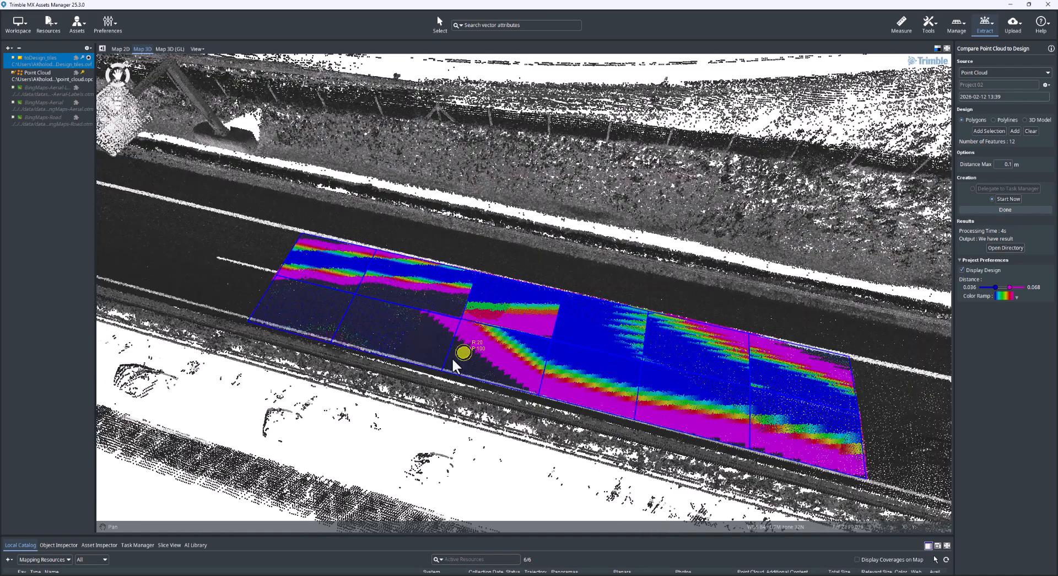
pyautogui.scroll(-1, 452, 359)
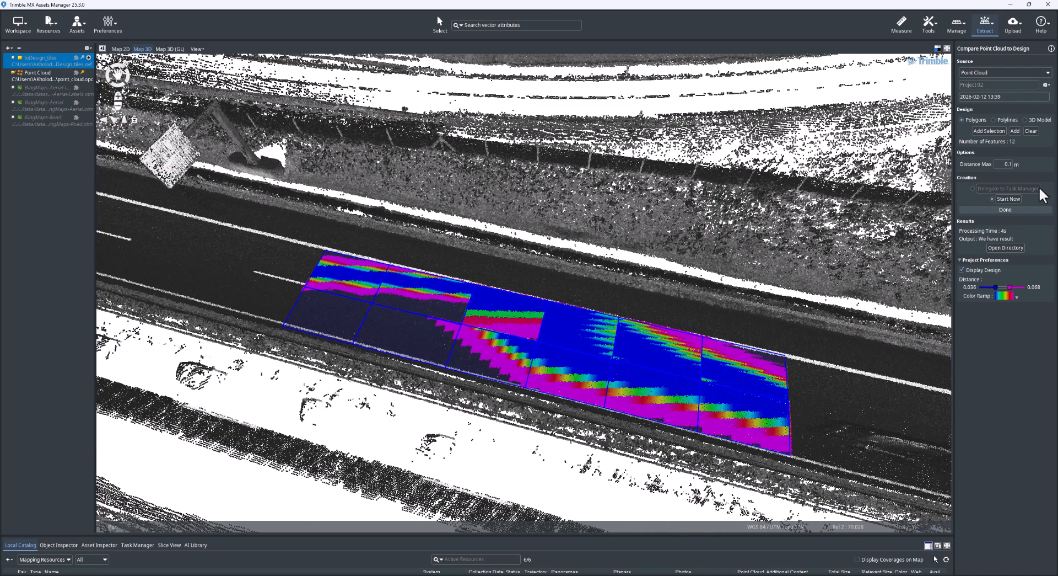
# Step: Create a new comparison project and add the line_ref dataset to the 3D map
pyautogui.click(1046, 85)
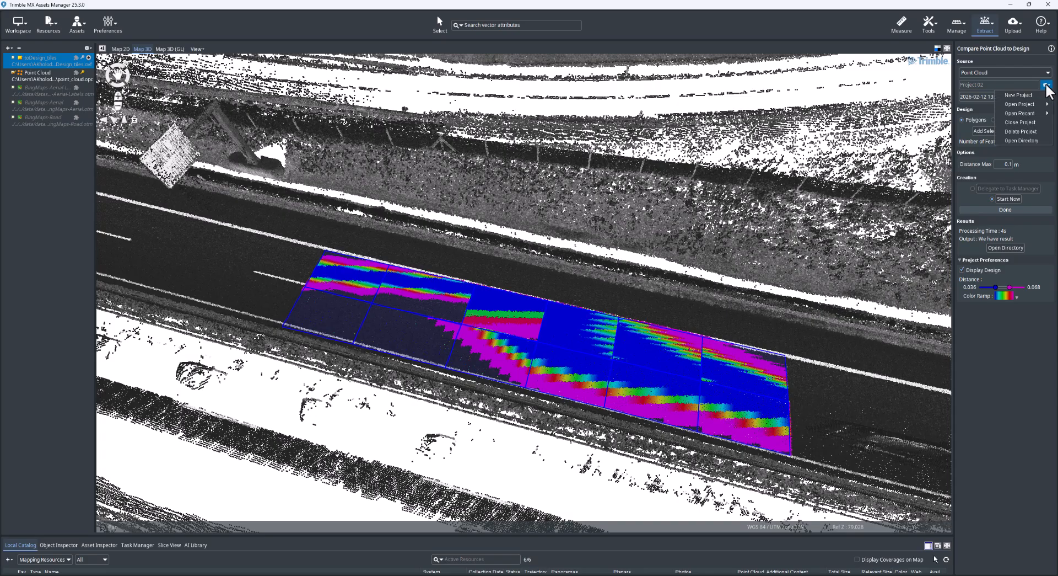
pyautogui.click(1018, 96)
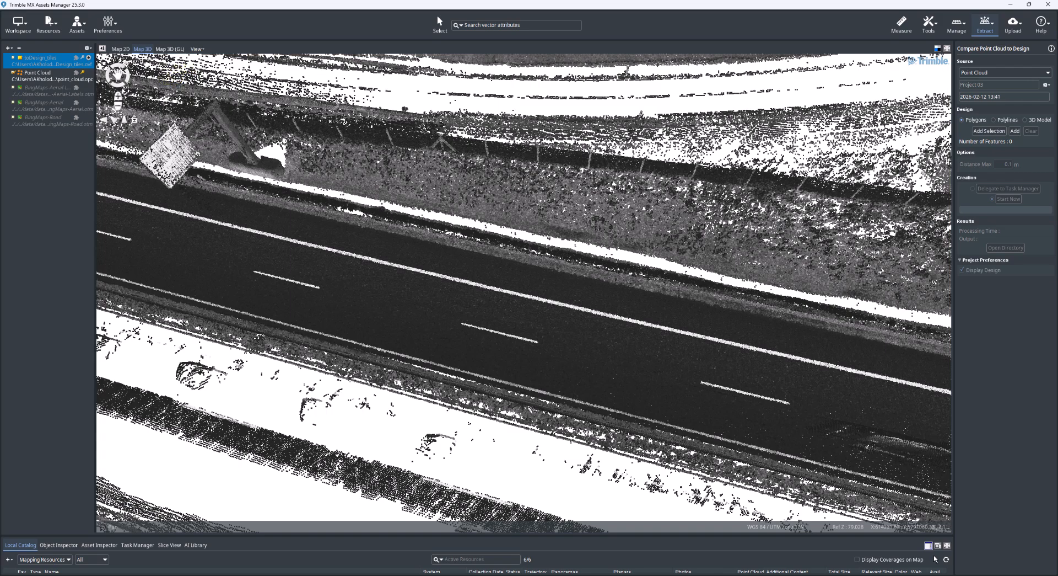
pyautogui.moveTo(1057, 116); pyautogui.dragTo(586, 64)
pyautogui.click(29, 56)
pyautogui.moveTo(369, 389); pyautogui.dragTo(313, 375, button='middle')
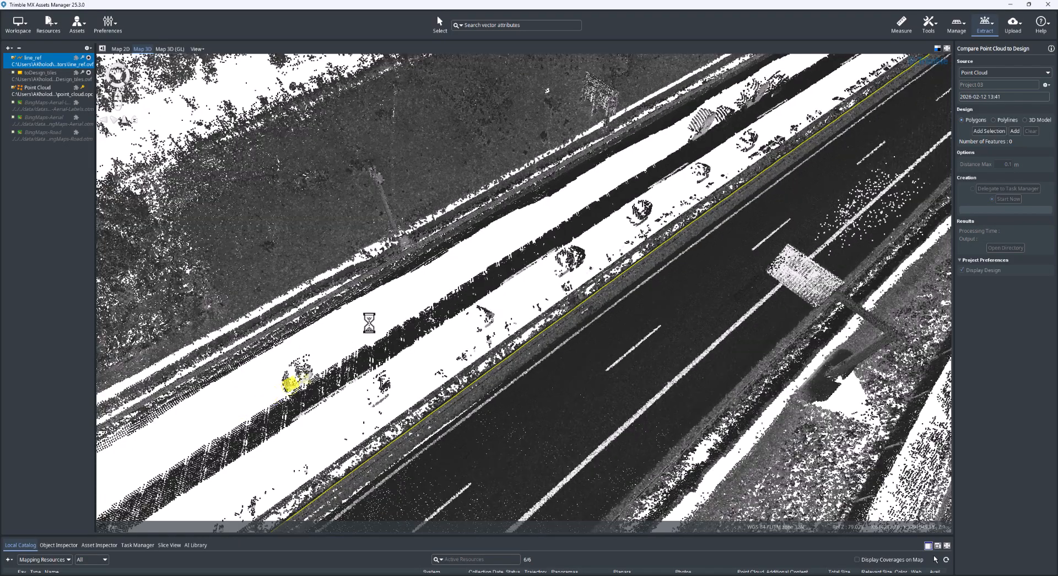
pyautogui.moveTo(290, 383); pyautogui.dragTo(370, 322)
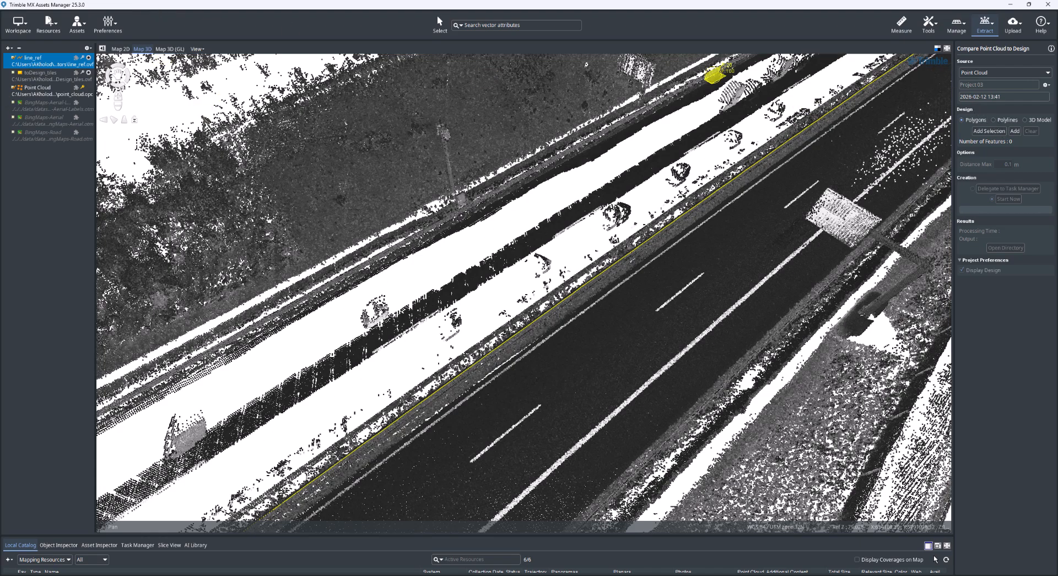
# Step: Set the design type to Polylines, add the line_ref feature and run the comparison immediately
pyautogui.click(995, 120)
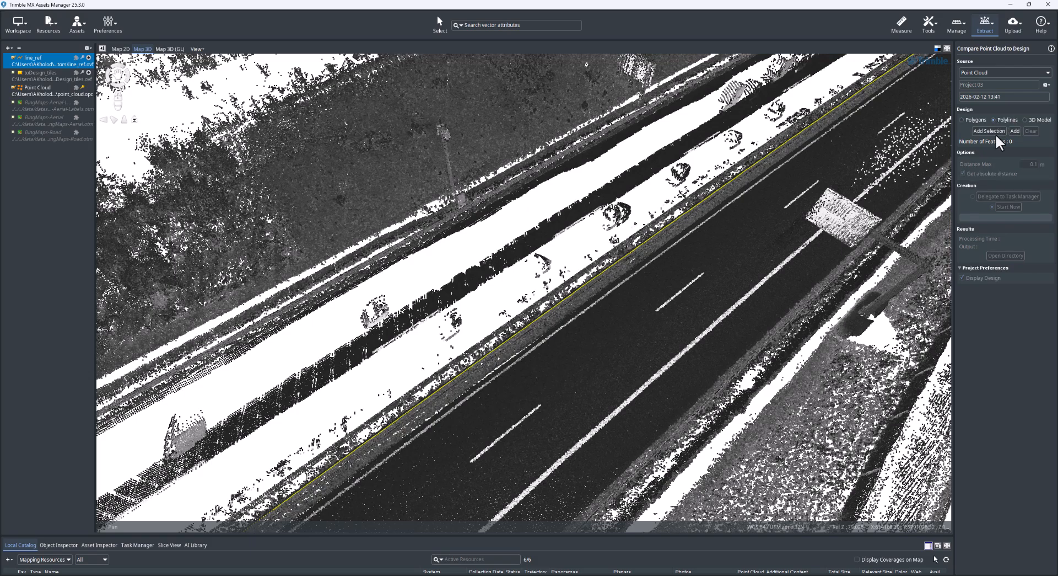
pyautogui.click(1016, 130)
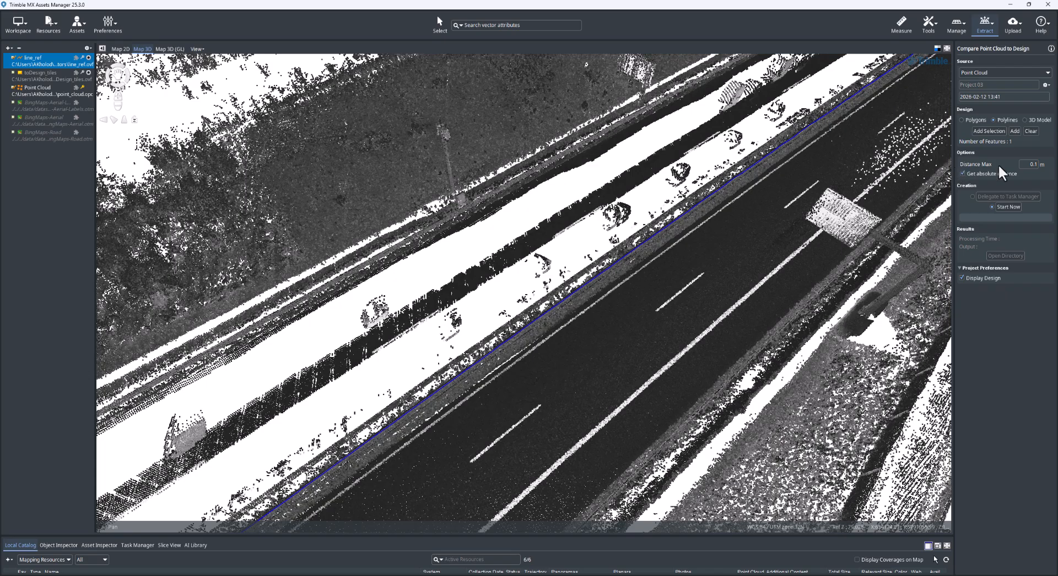
pyautogui.click(1010, 208)
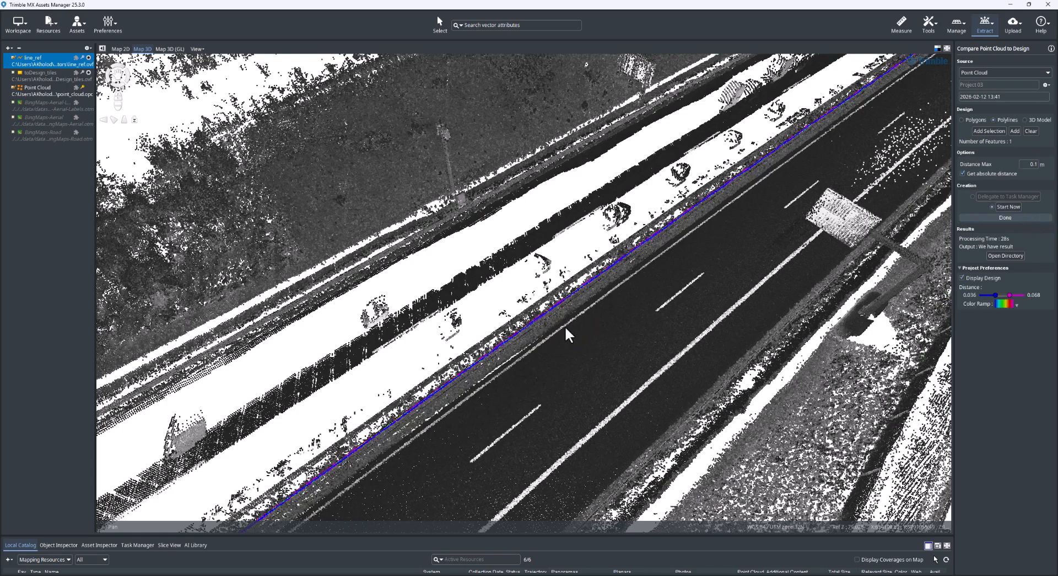
# Step: Change the 3D map background to black for a close view of the colored points along the reference line
pyautogui.moveTo(565, 330); pyautogui.dragTo(536, 313, button='middle')
pyautogui.scroll(2, 534, 326)
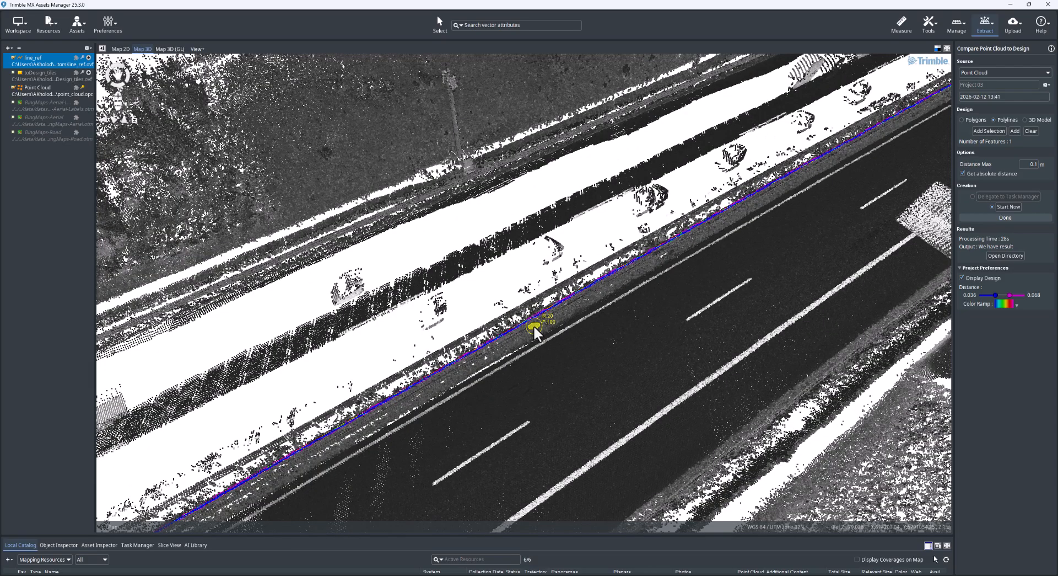
pyautogui.scroll(5, 534, 329)
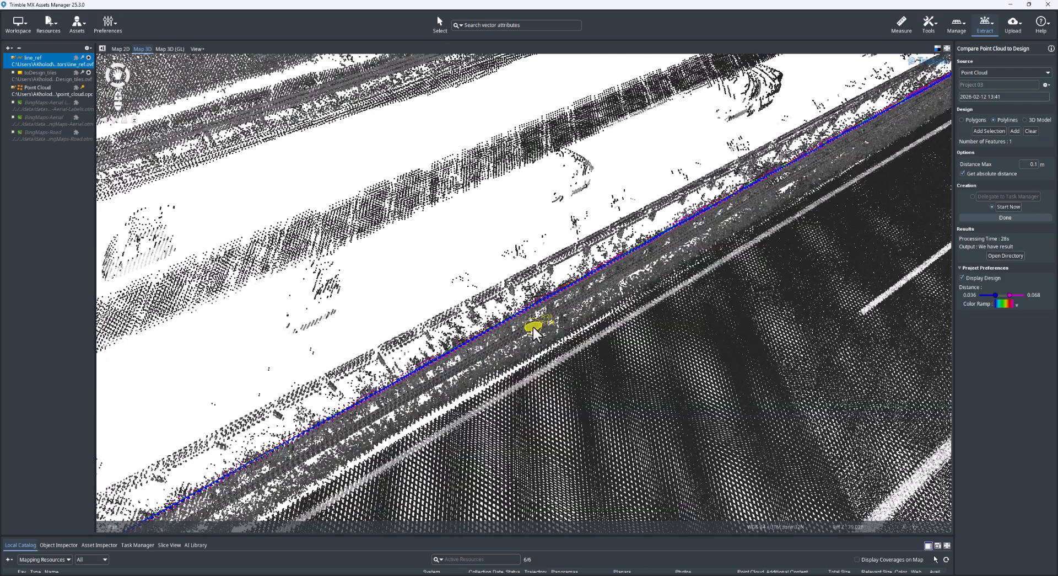
pyautogui.scroll(2, 534, 329)
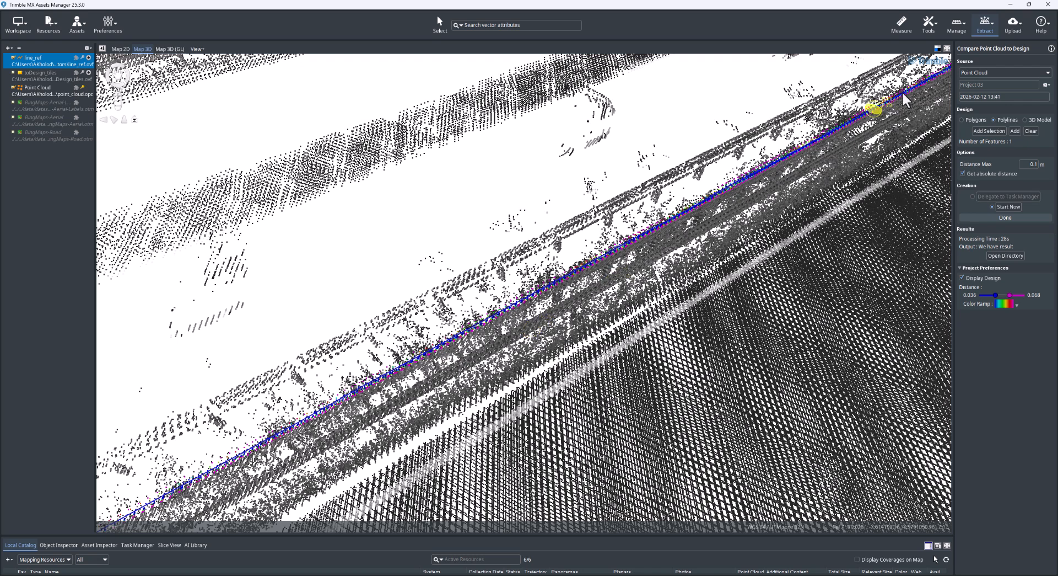
pyautogui.click(939, 49)
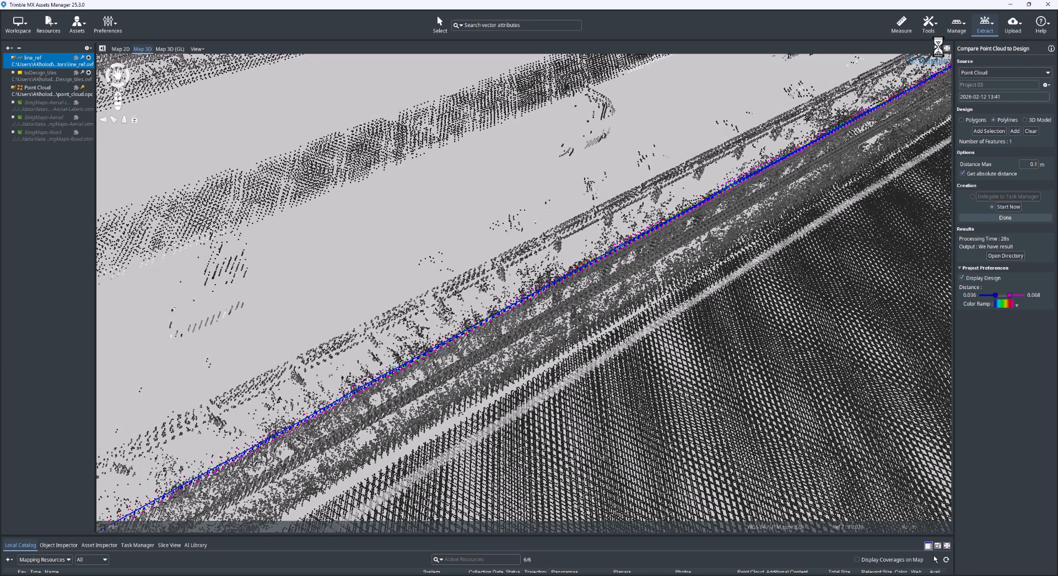
pyautogui.click(940, 50)
pyautogui.click(939, 49)
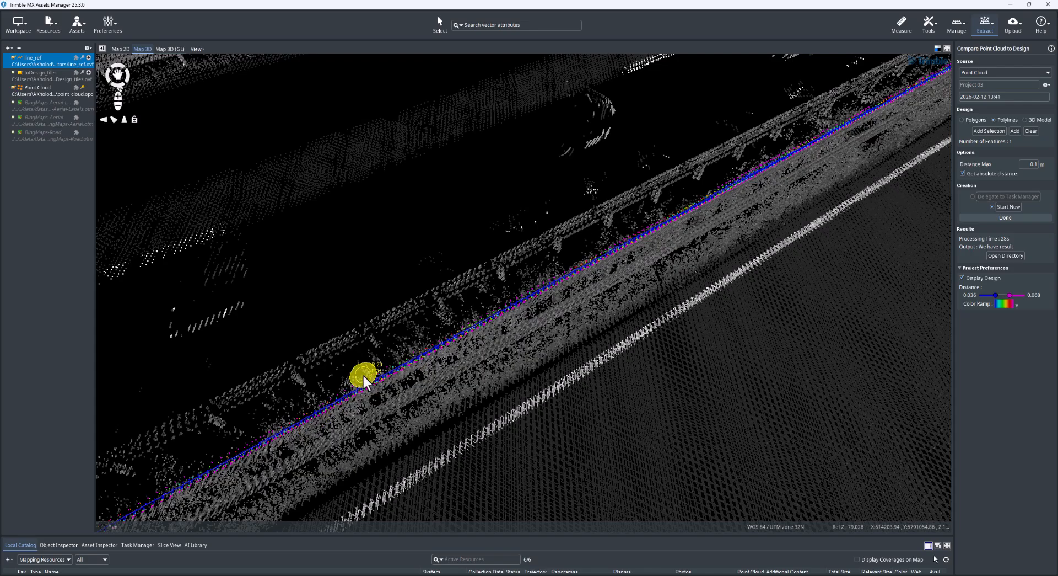
# Step: Apply the green-to-red color ramp to the comparison results along the reference line
pyautogui.moveTo(758, 249); pyautogui.dragTo(330, 450)
pyautogui.moveTo(753, 216); pyautogui.dragTo(386, 418)
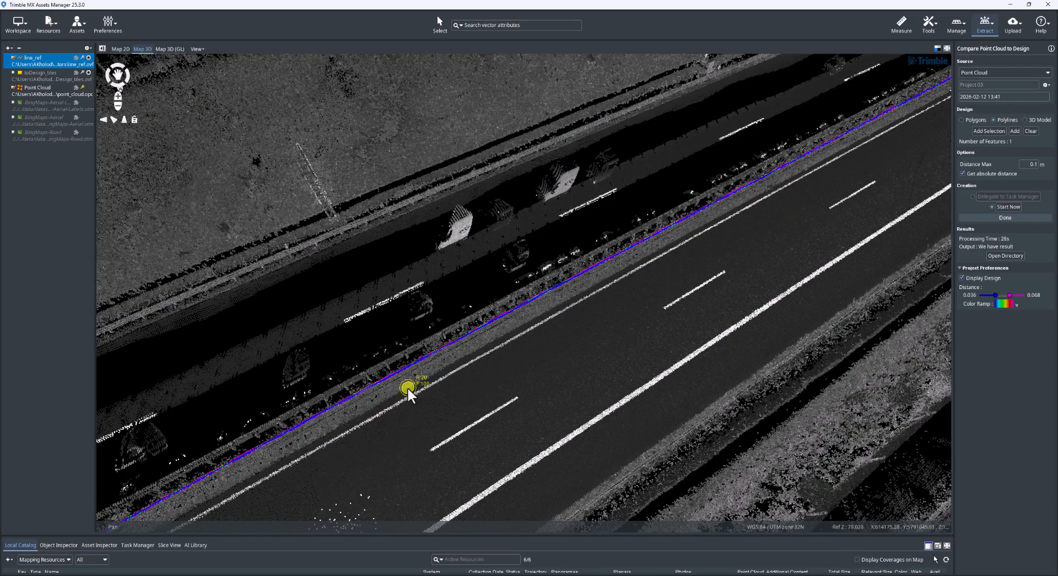
pyautogui.scroll(4, 406, 386)
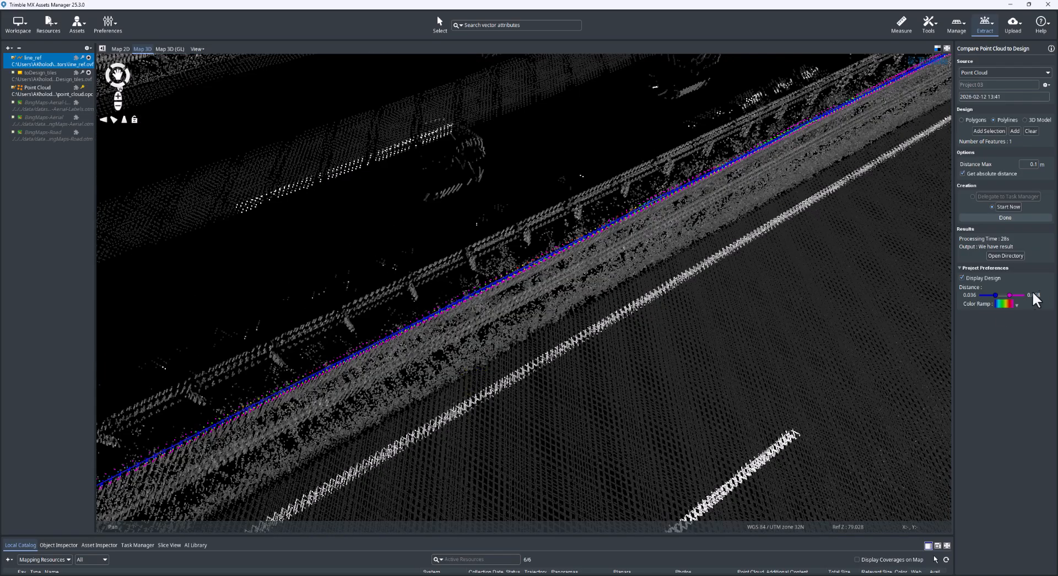
pyautogui.click(1017, 304)
pyautogui.click(1006, 313)
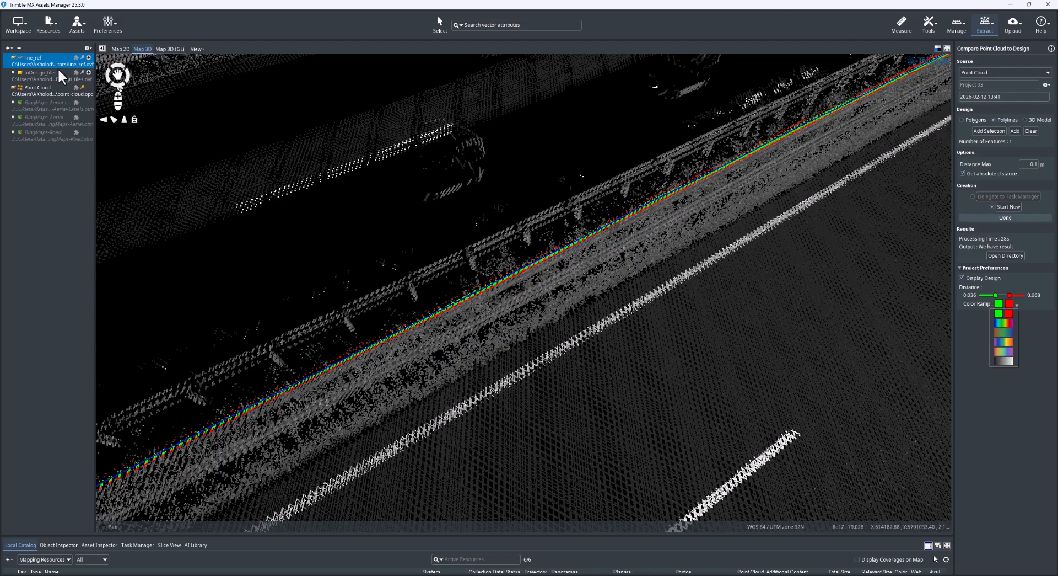
# Step: Remove the line_ref, toDesign_tiles and Point Cloud datasets from the dataset list
pyautogui.click(17, 46)
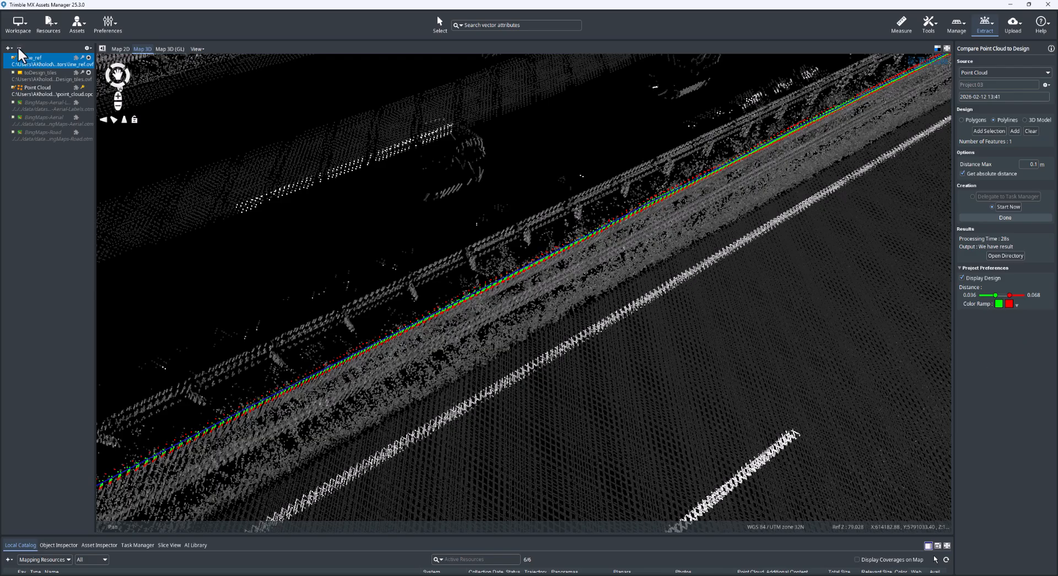
pyautogui.click(18, 48)
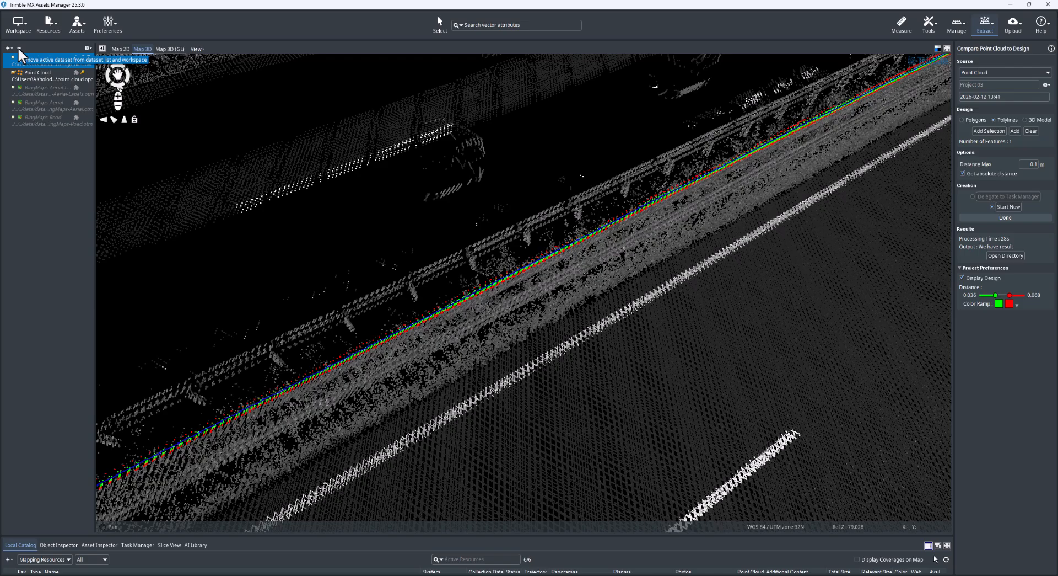
pyautogui.click(17, 46)
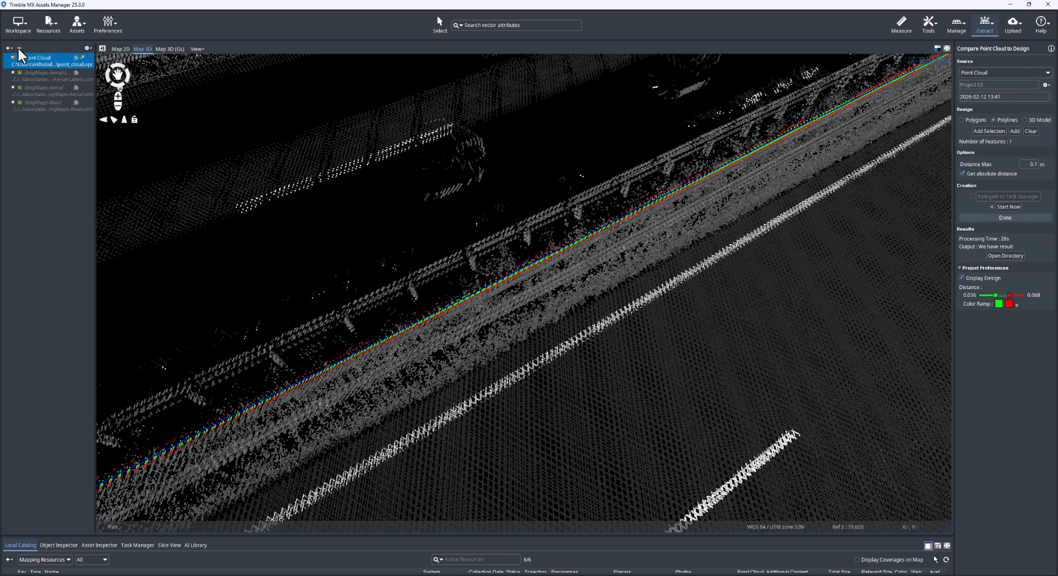
pyautogui.click(18, 46)
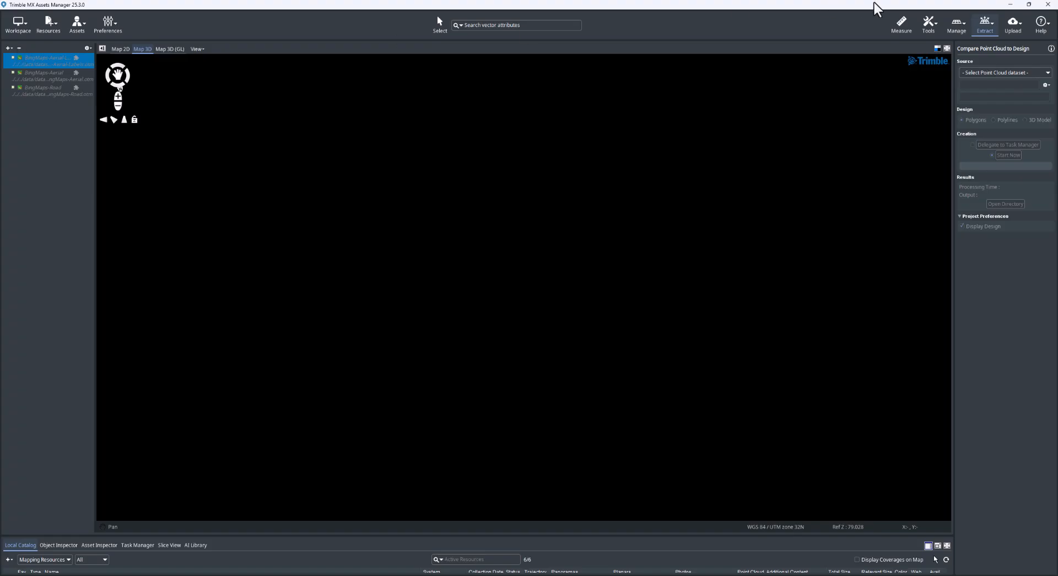
# Step: Open the Compare Point Cloud to Point Cloud - V2 tool and display the new1 and old1 street point clouds in 3D
pyautogui.click(995, 29)
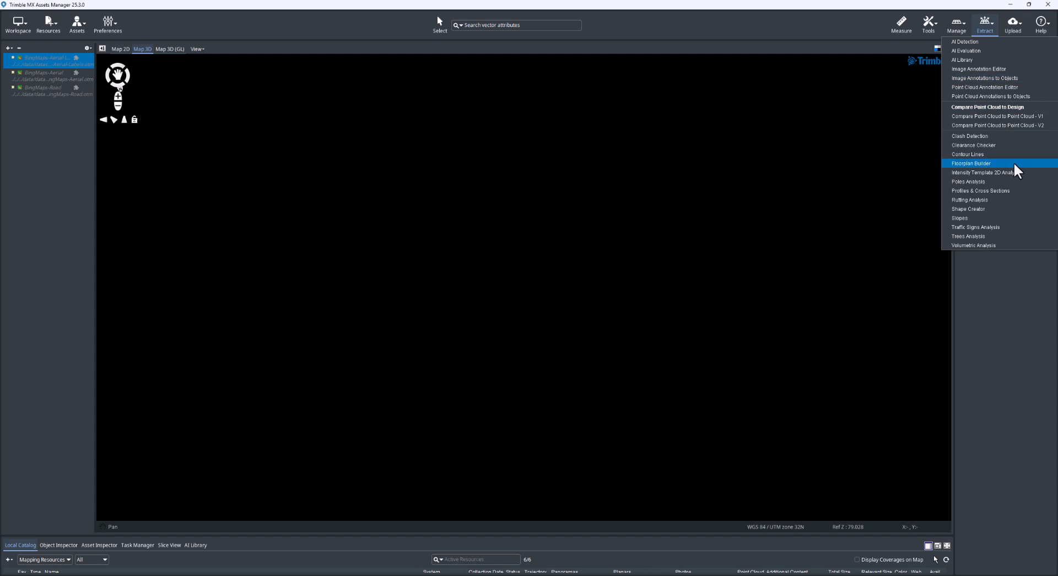
pyautogui.click(1011, 125)
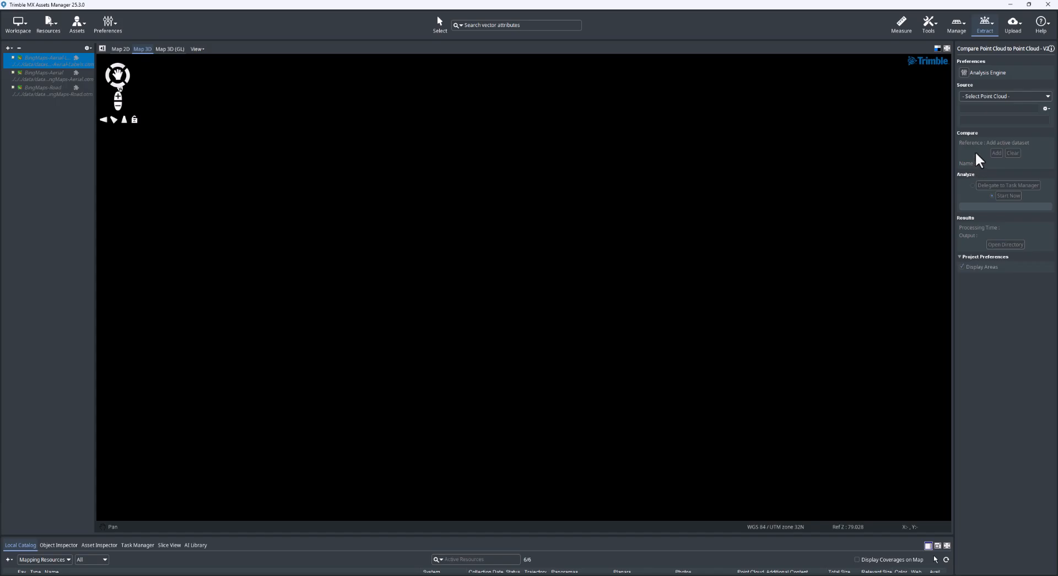
pyautogui.click(1002, 95)
pyautogui.click(1001, 95)
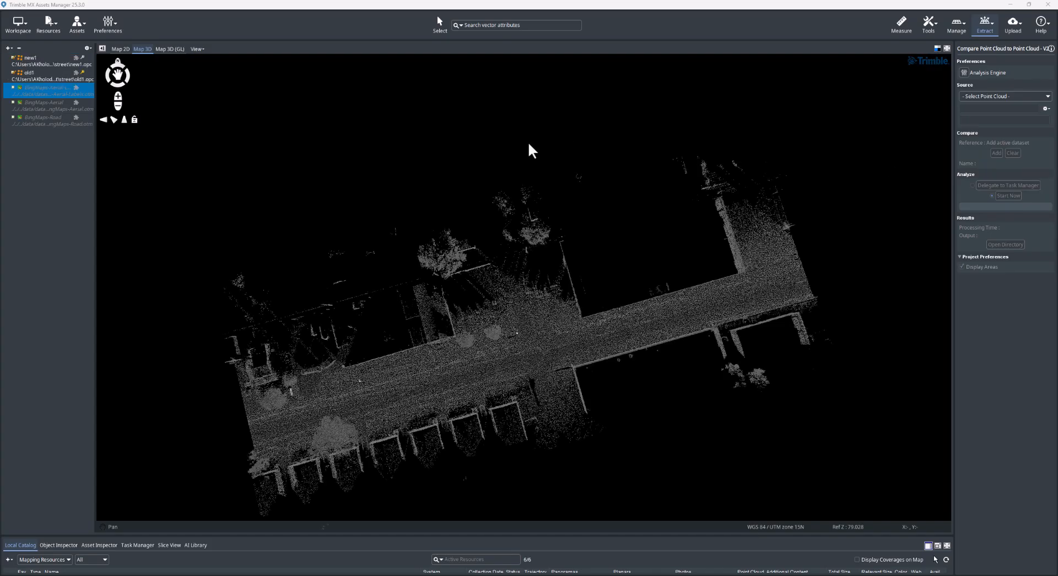
pyautogui.moveTo(458, 359); pyautogui.dragTo(372, 315, button='middle')
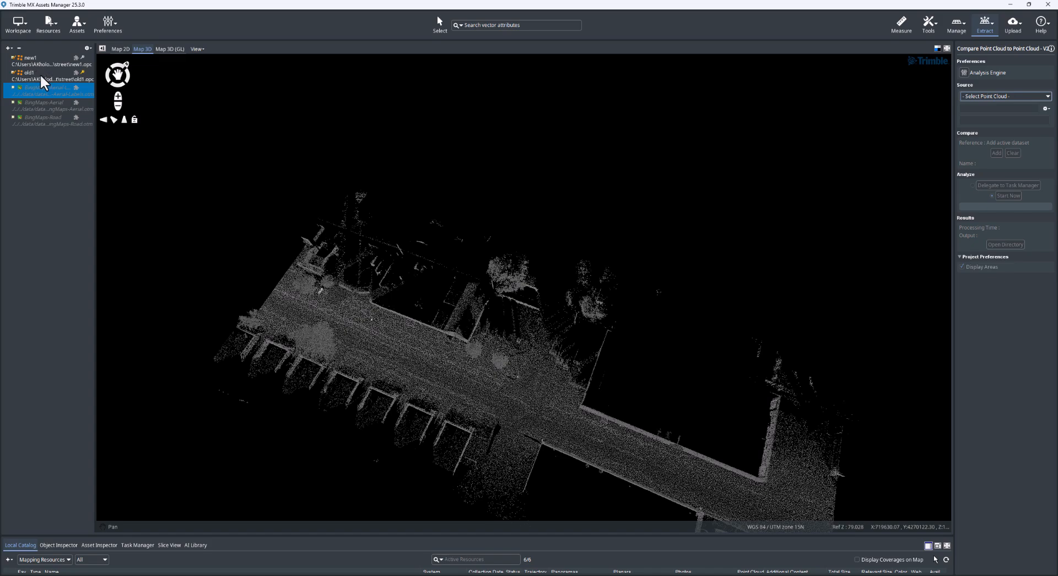
pyautogui.moveTo(623, 327)
pyautogui.mouseDown(button='middle')
pyautogui.moveTo(609, 287)
pyautogui.moveTo(464, 240)
pyautogui.mouseUp(button='middle')
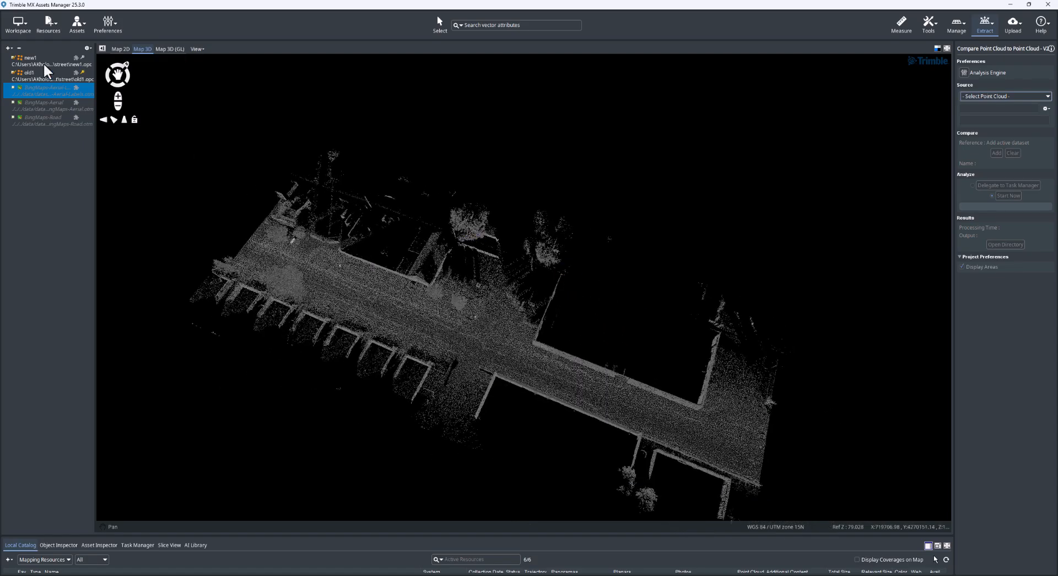
# Step: Set new1 as the source point cloud and add old1 as the reference dataset for the comparison
pyautogui.click(1048, 96)
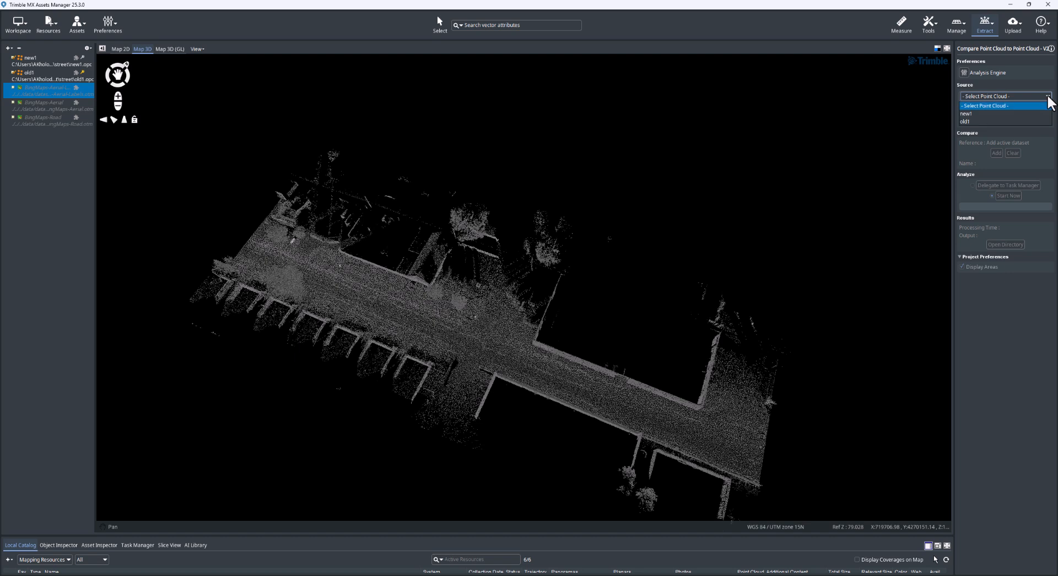
pyautogui.click(964, 114)
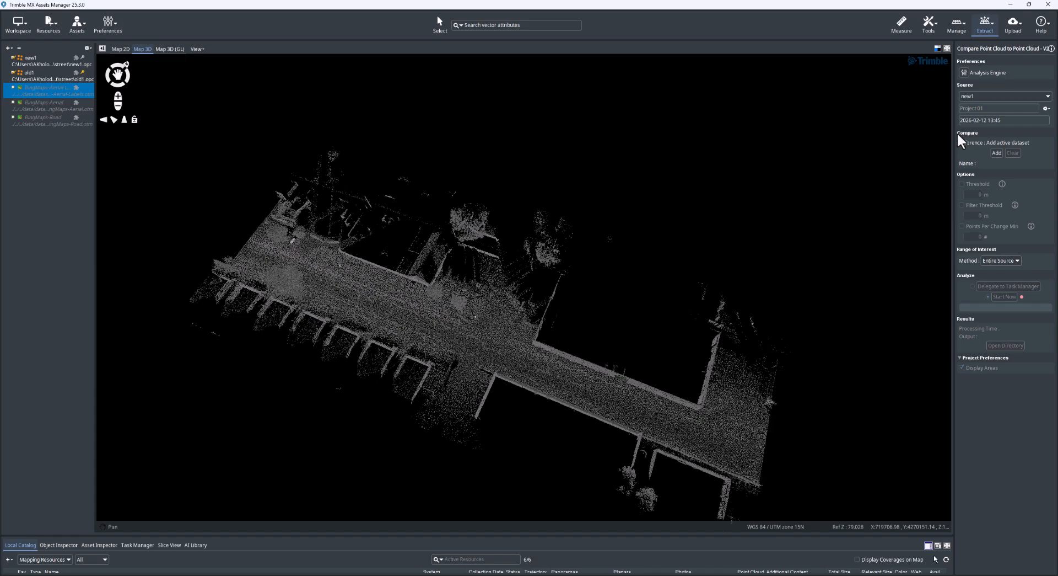
pyautogui.click(43, 76)
pyautogui.click(996, 153)
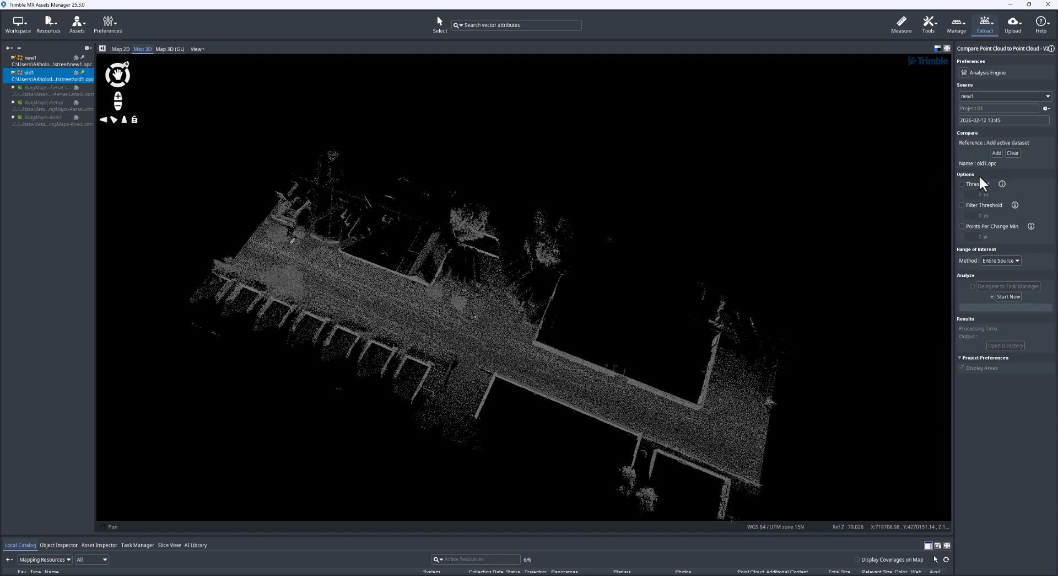
# Step: Show the explanations of the Points Per Change Min, Filter Threshold and Threshold options
pyautogui.click(1032, 226)
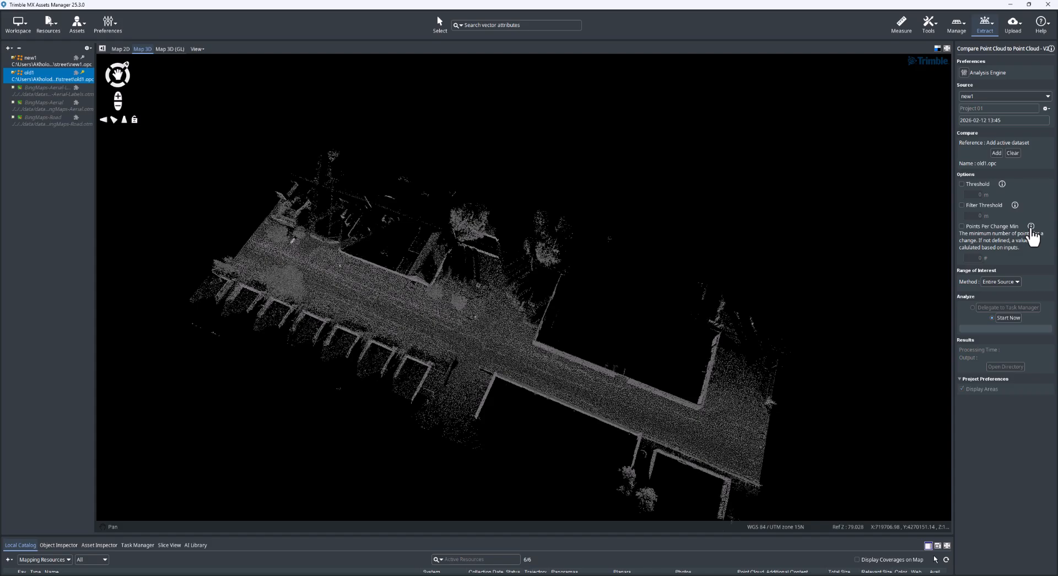
pyautogui.click(1014, 205)
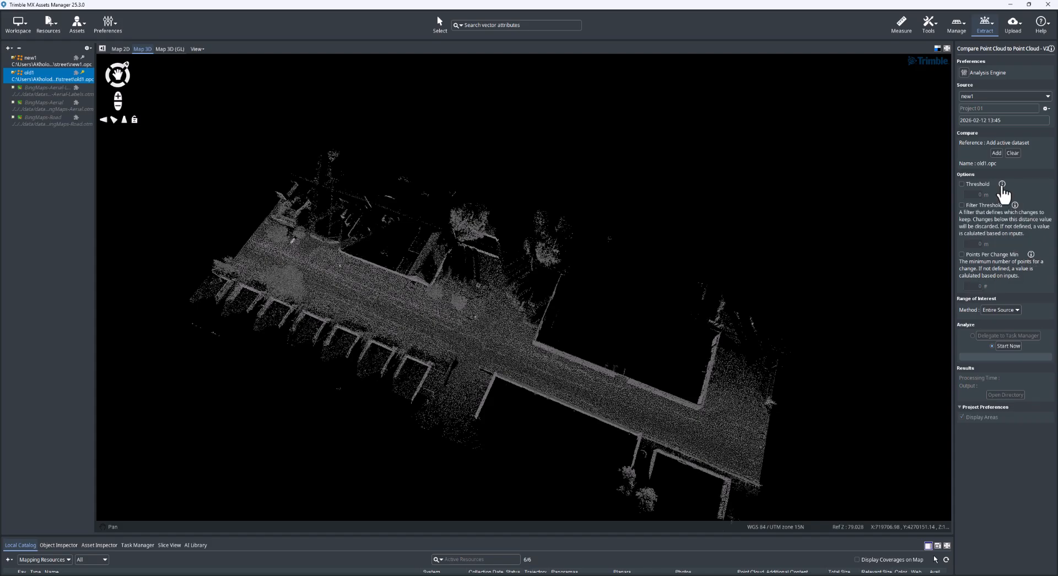
pyautogui.click(1002, 185)
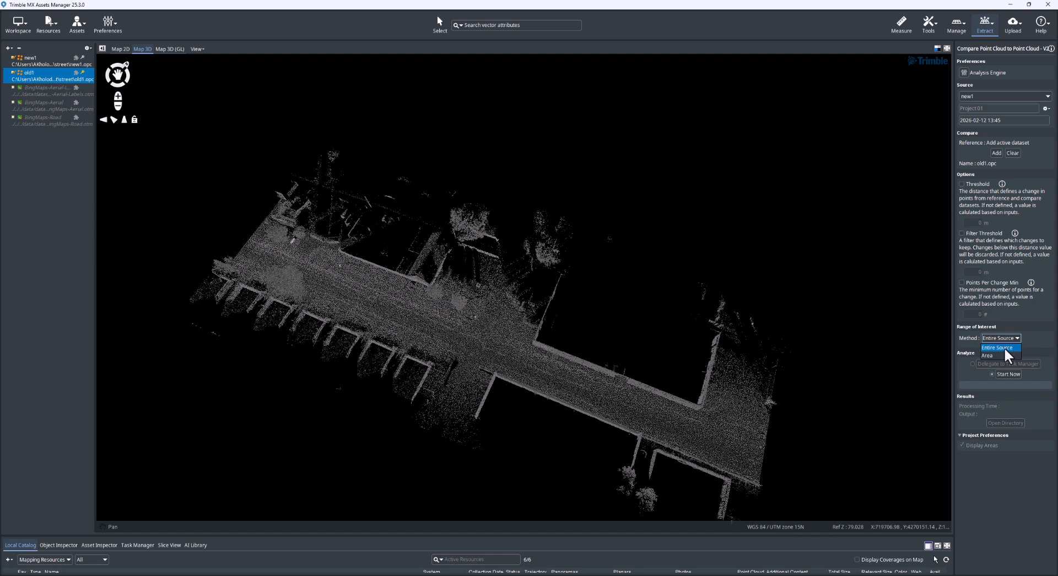
# Step: Set the range of interest method to Entire Source and run the point cloud comparison immediately
pyautogui.click(1003, 355)
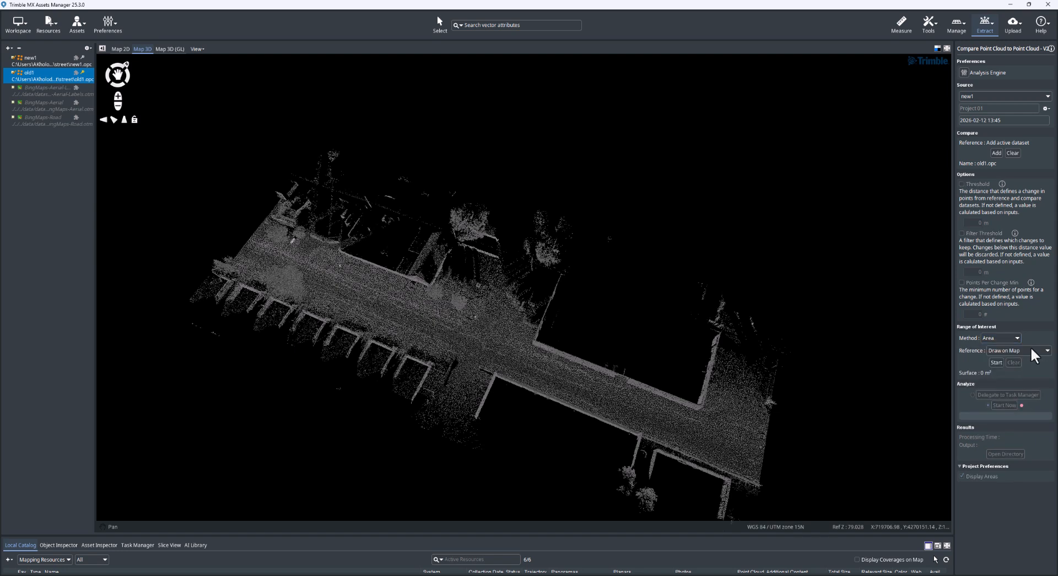
pyautogui.click(1007, 347)
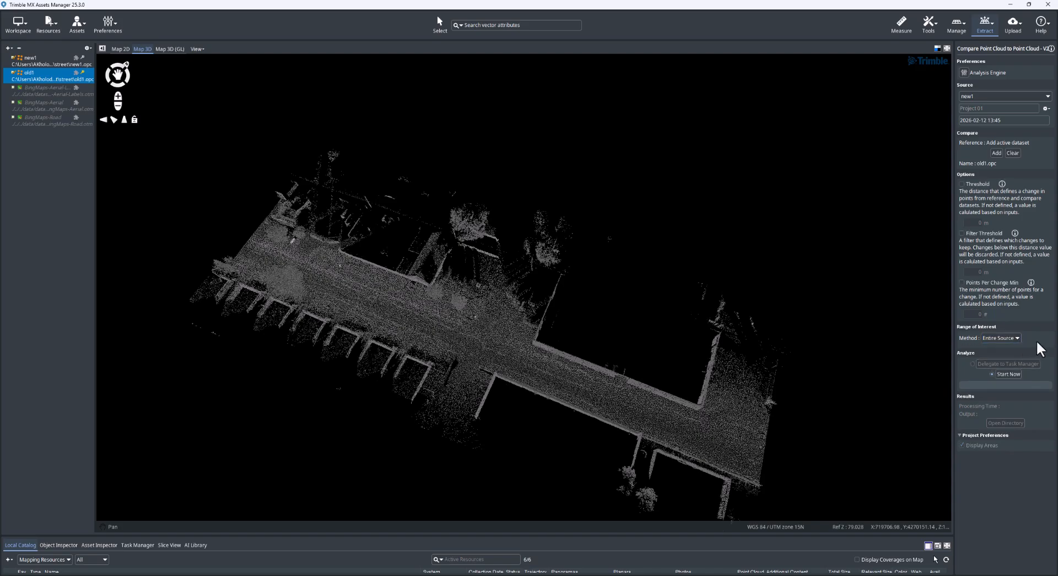
pyautogui.click(1008, 374)
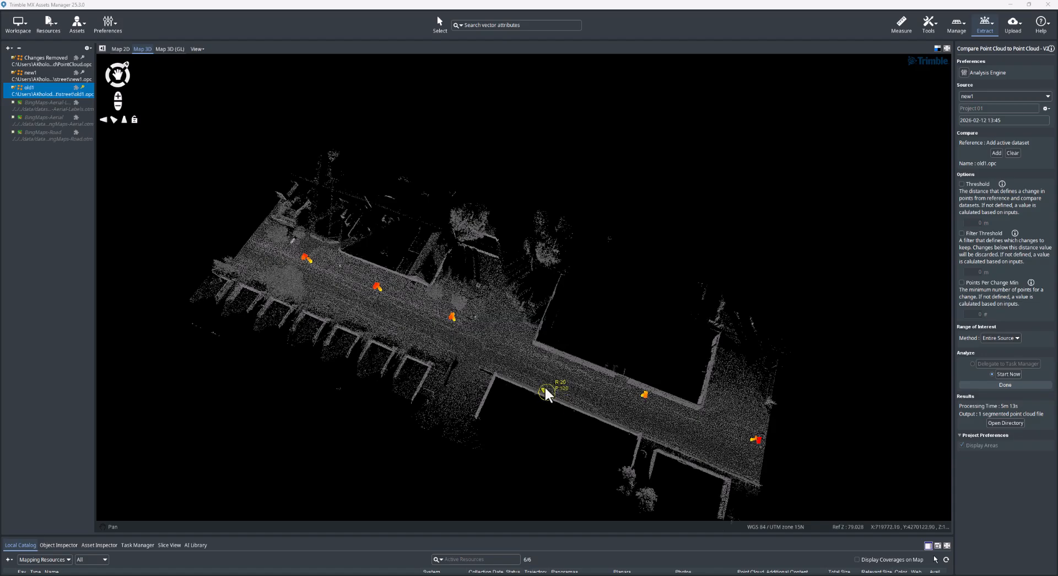
# Step: Examine the colored change points along the street in 3D, from an overview and from close up
pyautogui.moveTo(545, 386); pyautogui.dragTo(535, 346, button='middle')
pyautogui.moveTo(613, 405); pyautogui.dragTo(543, 394)
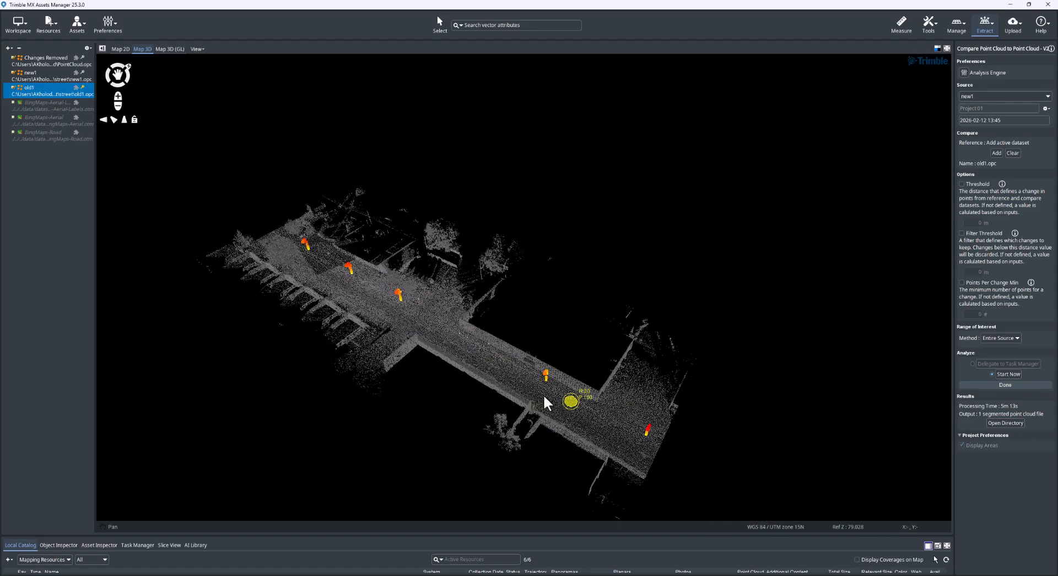
pyautogui.moveTo(524, 385); pyautogui.dragTo(521, 378, button='middle')
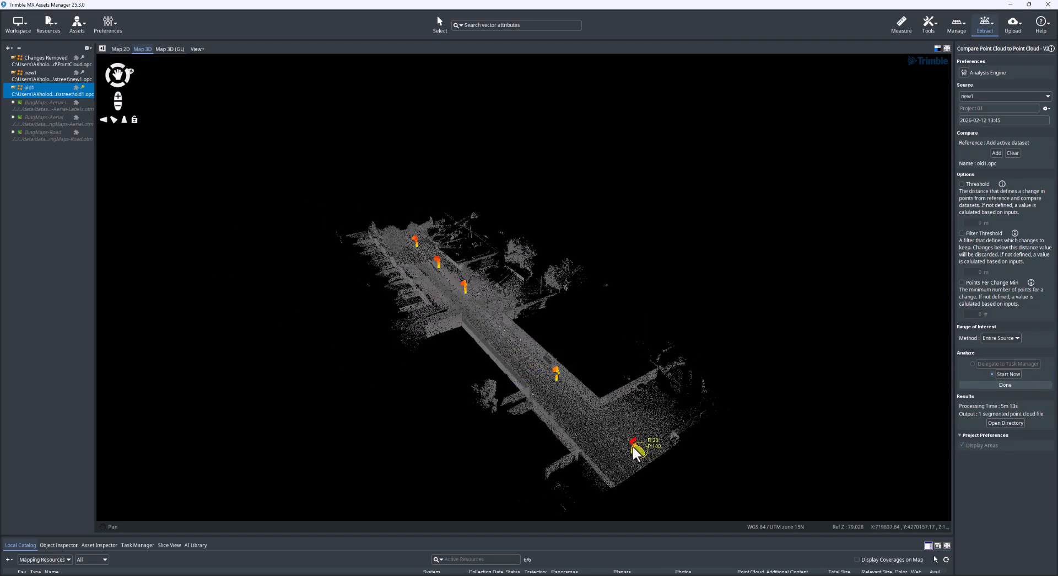
pyautogui.scroll(1, 633, 443)
pyautogui.moveTo(631, 444); pyautogui.dragTo(540, 410, button='middle')
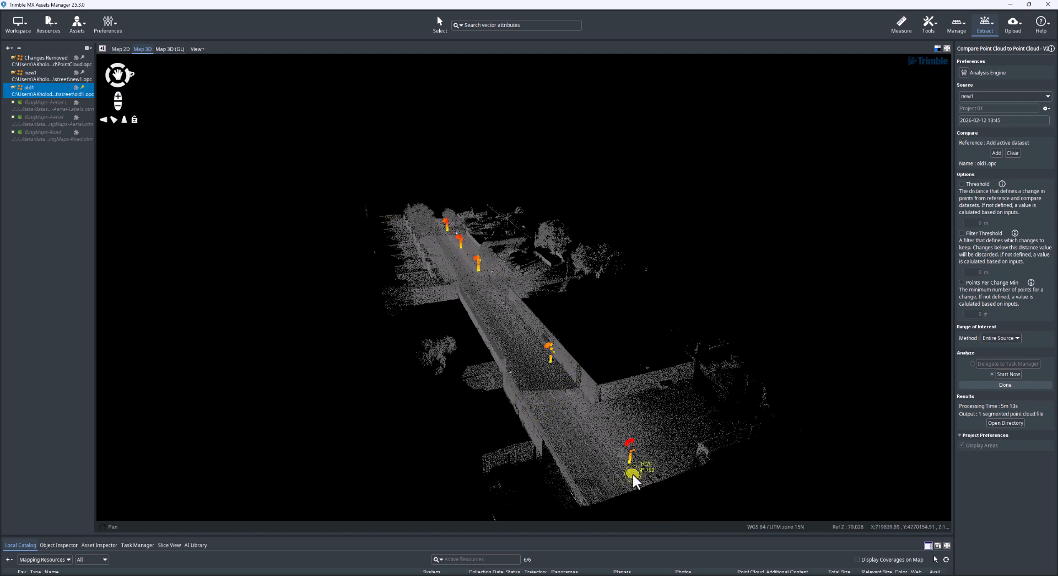
pyautogui.moveTo(532, 421); pyautogui.dragTo(567, 435, button='middle')
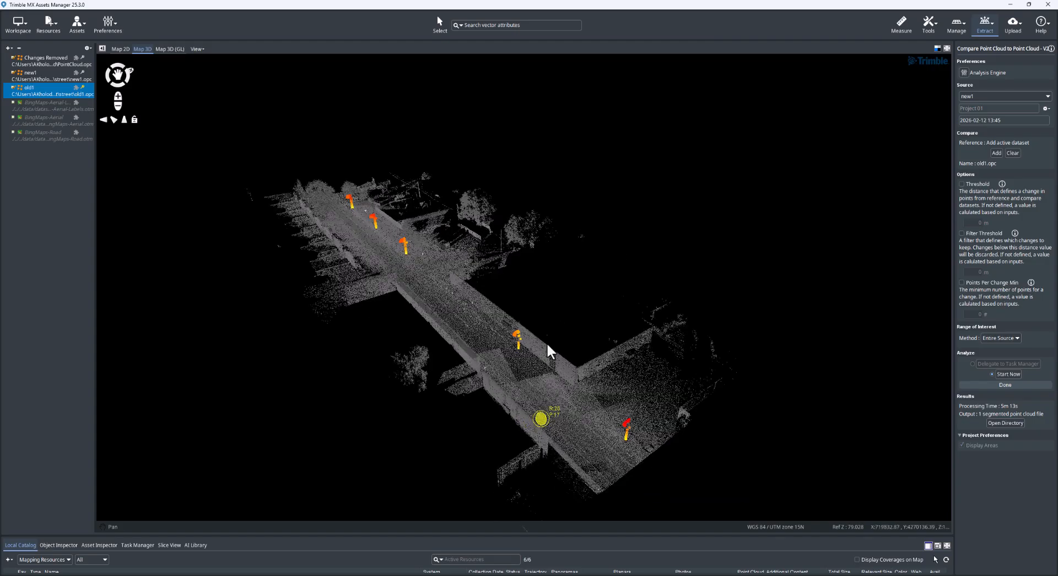
pyautogui.scroll(2, 452, 334)
pyautogui.moveTo(458, 339); pyautogui.dragTo(478, 361)
pyautogui.scroll(2, 431, 279)
pyautogui.moveTo(408, 308); pyautogui.dragTo(468, 401, button='middle')
pyautogui.scroll(-2, 466, 286)
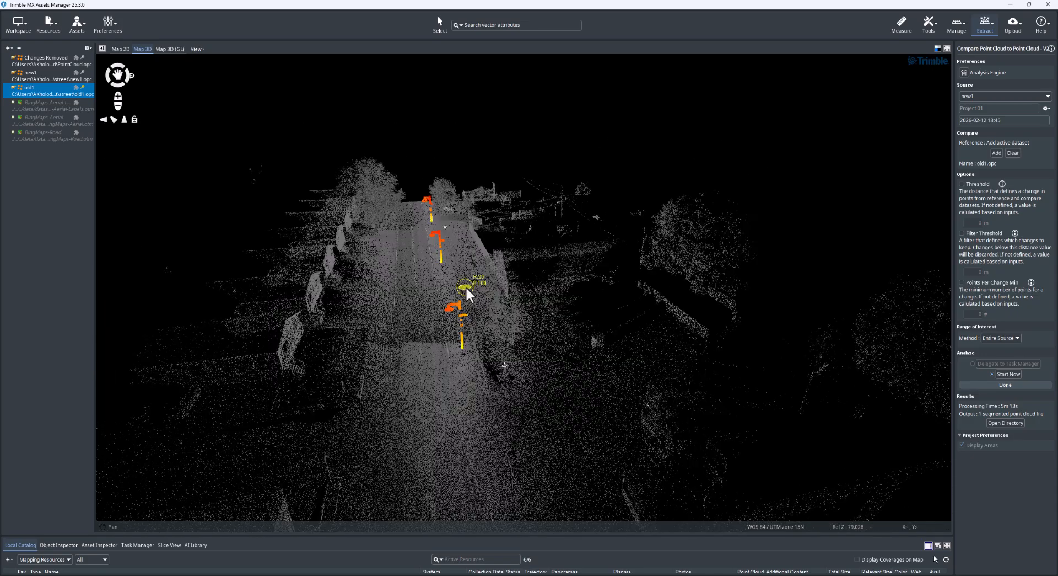
pyautogui.scroll(-1, 465, 285)
pyautogui.moveTo(462, 363); pyautogui.dragTo(402, 306, button='middle')
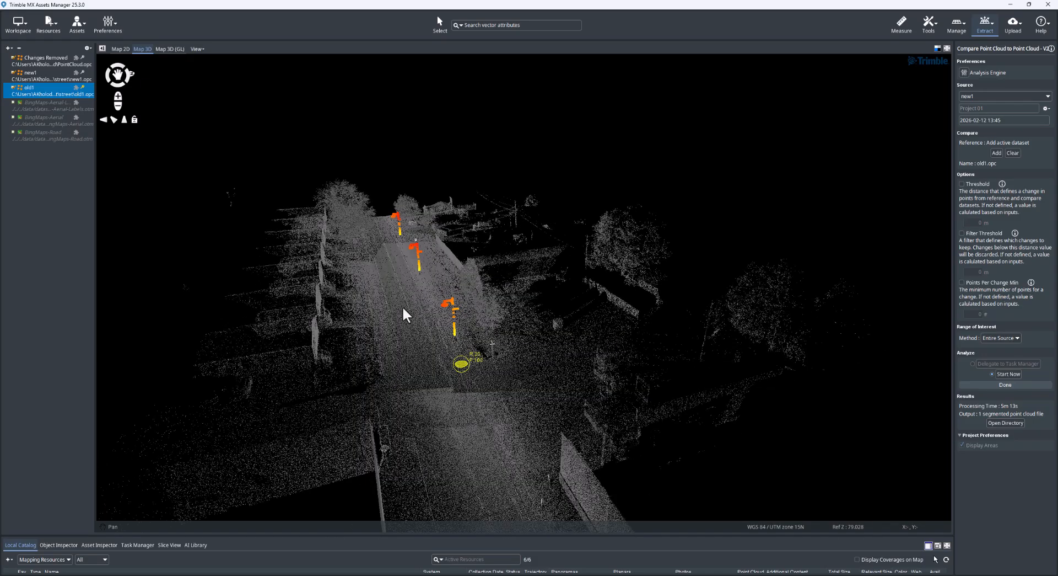
# Step: Select the Changes Removed dataset and open the output directory of the comparison results
pyautogui.click(43, 62)
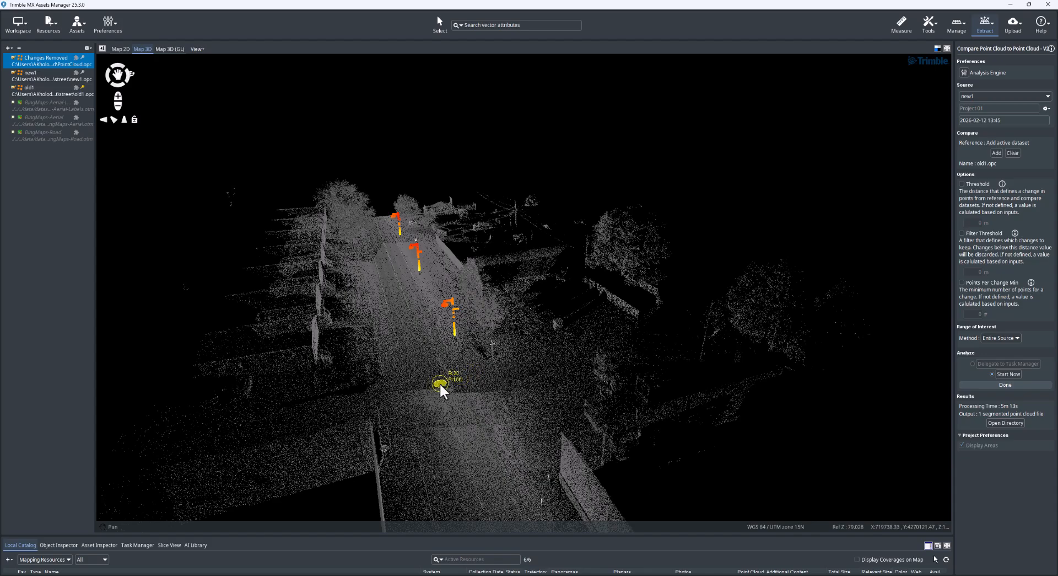
pyautogui.moveTo(442, 394); pyautogui.dragTo(485, 398, button='middle')
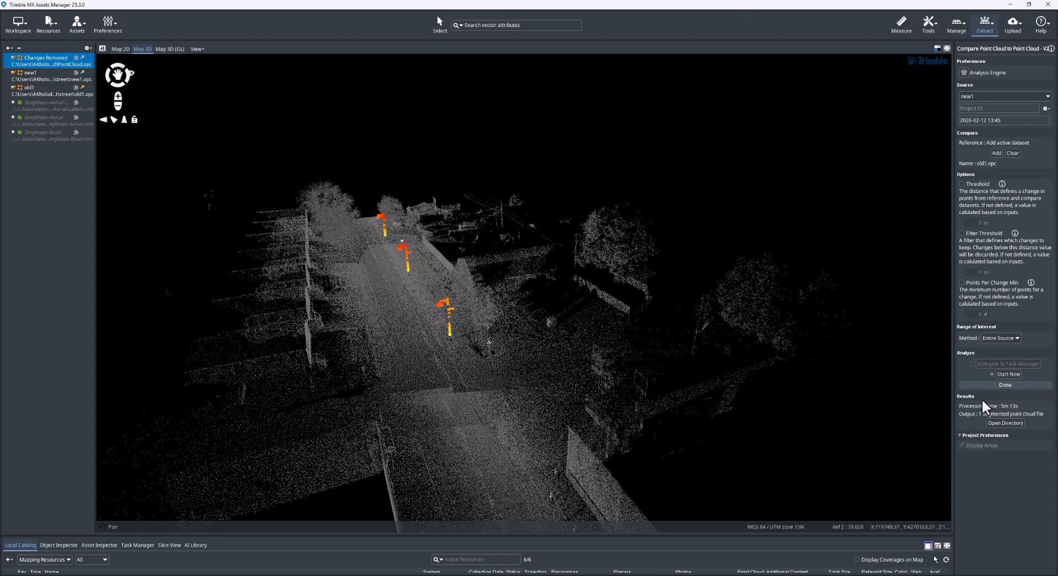
pyautogui.click(1013, 423)
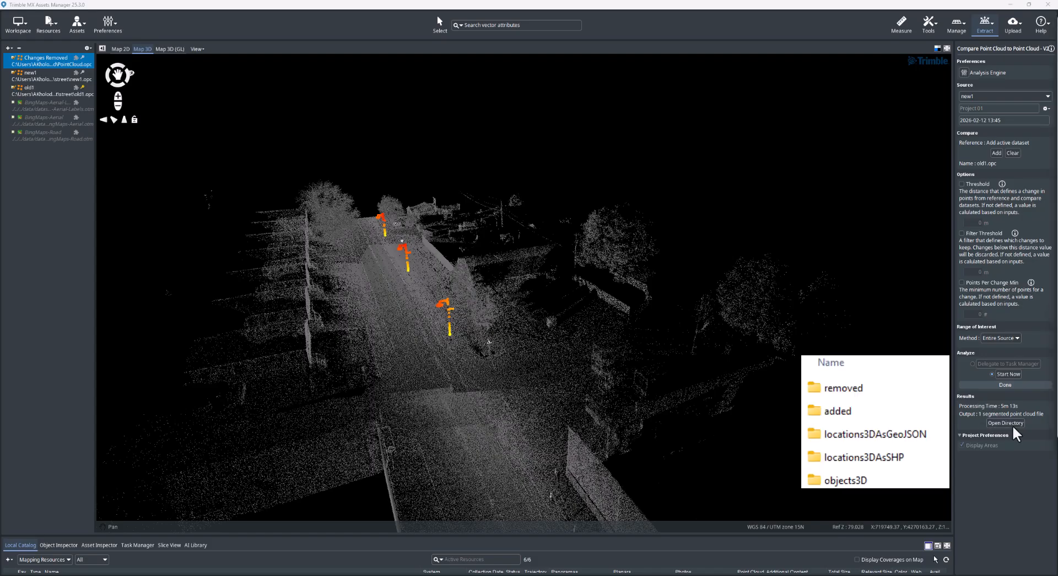
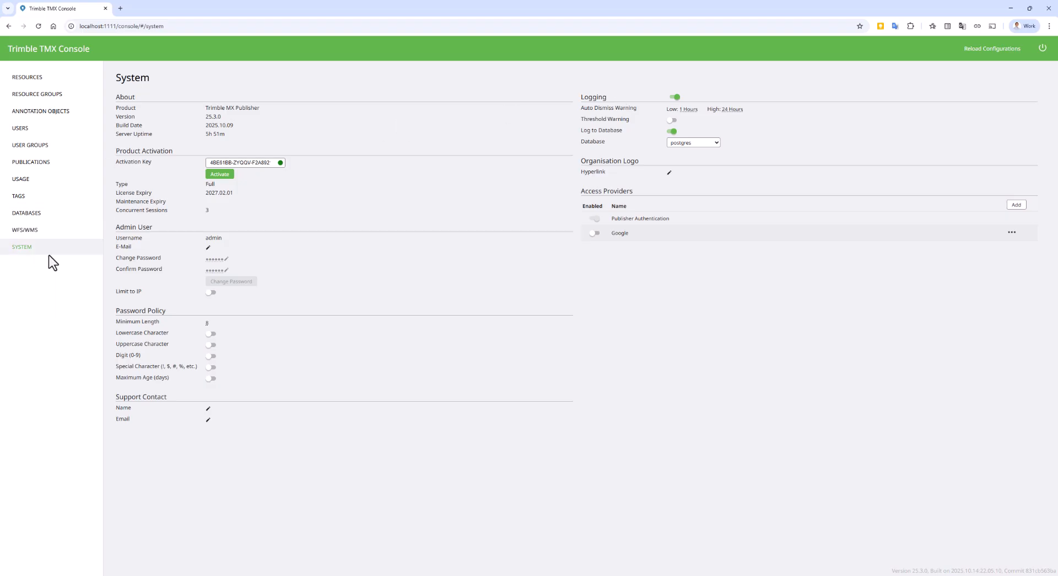
# Step: Switch to the Trimble TMX Console and launch the Dubai_demo publication
pyautogui.click(62, 165)
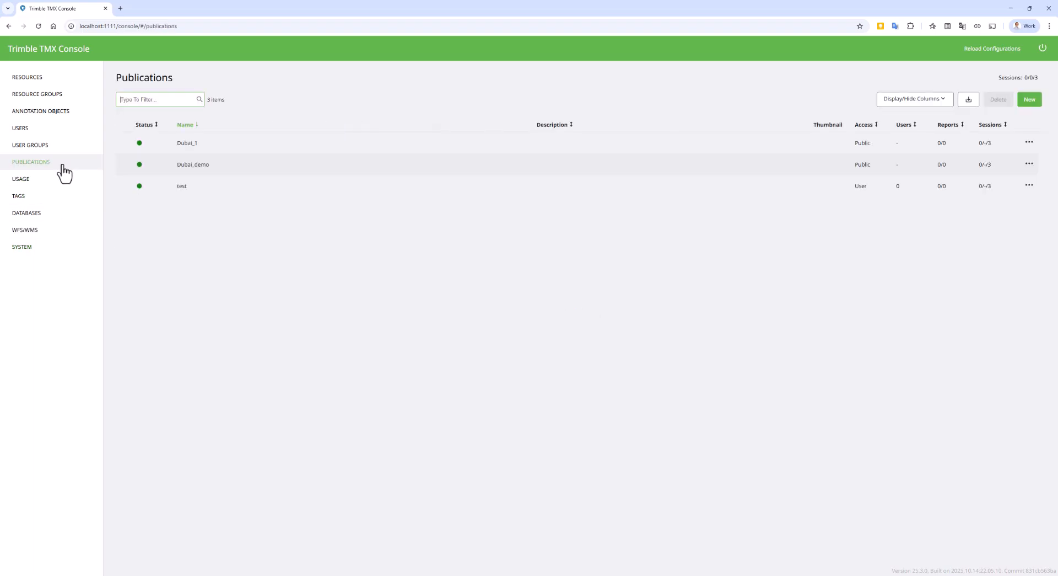
pyautogui.click(1029, 164)
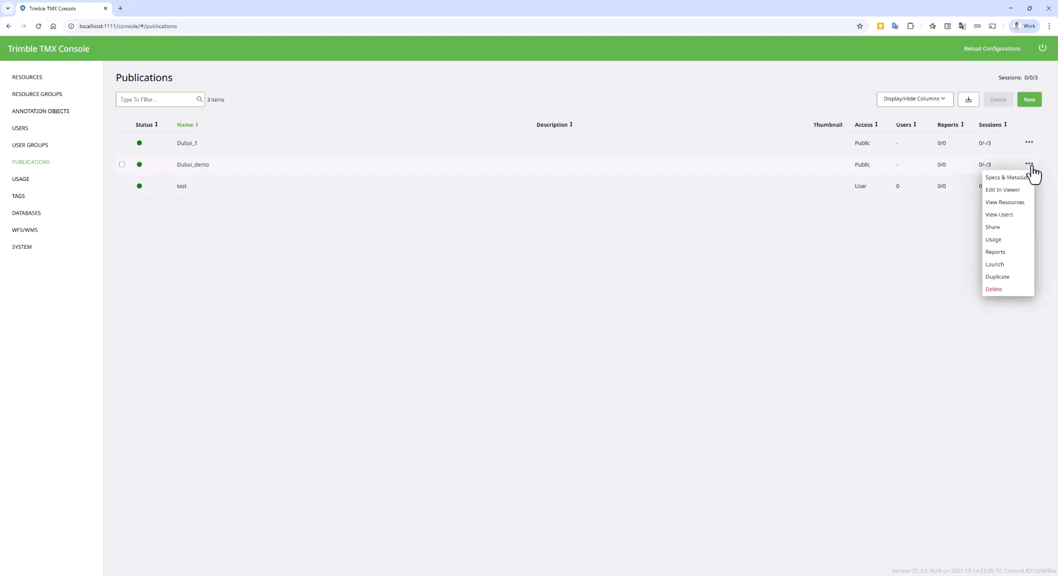
pyautogui.click(1001, 266)
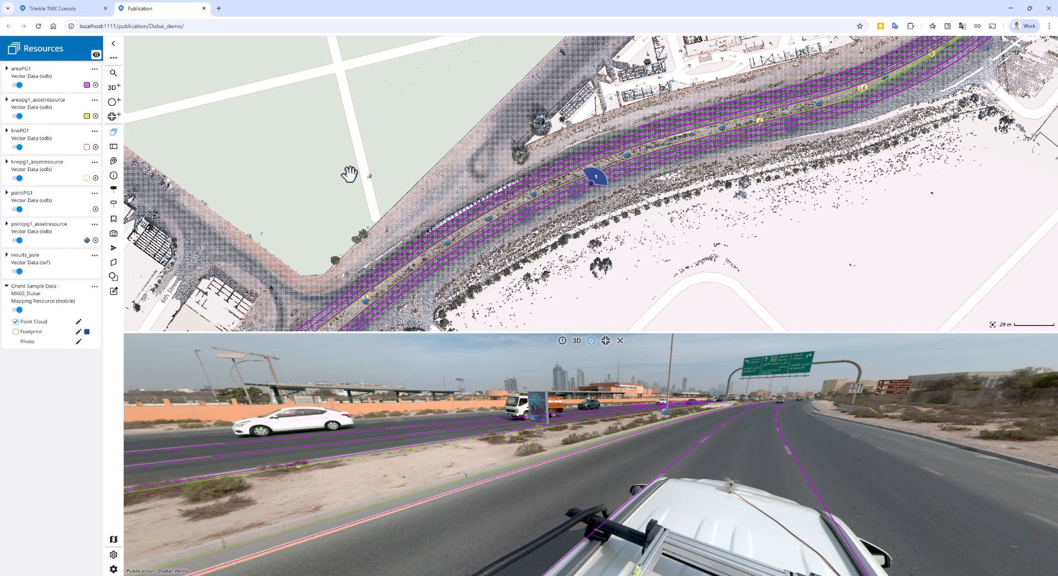
# Step: Create a point object in the pointpg1_assetresource resource by measuring a single point on the road median in the map
pyautogui.click(114, 277)
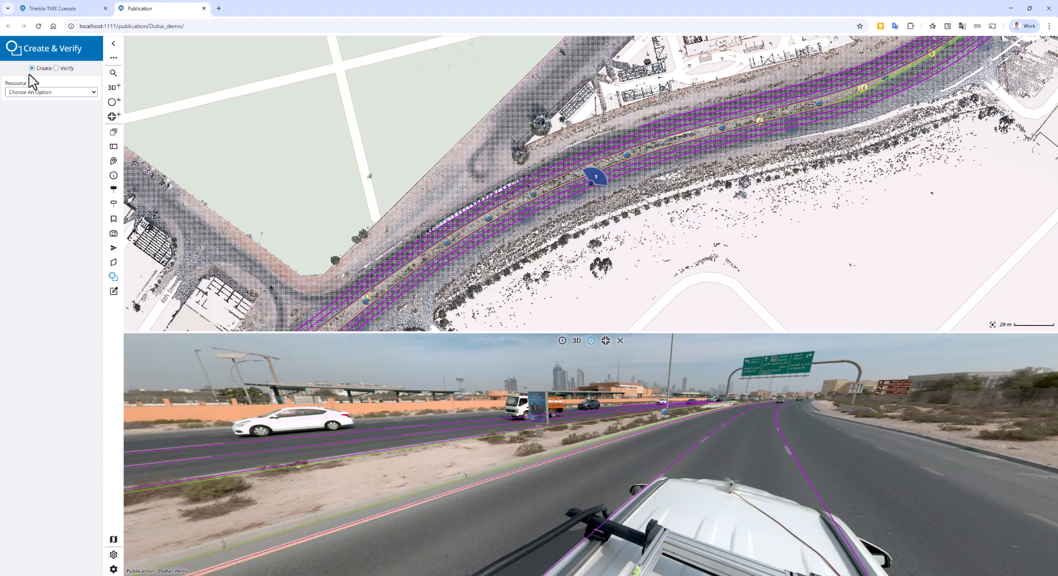
pyautogui.click(59, 93)
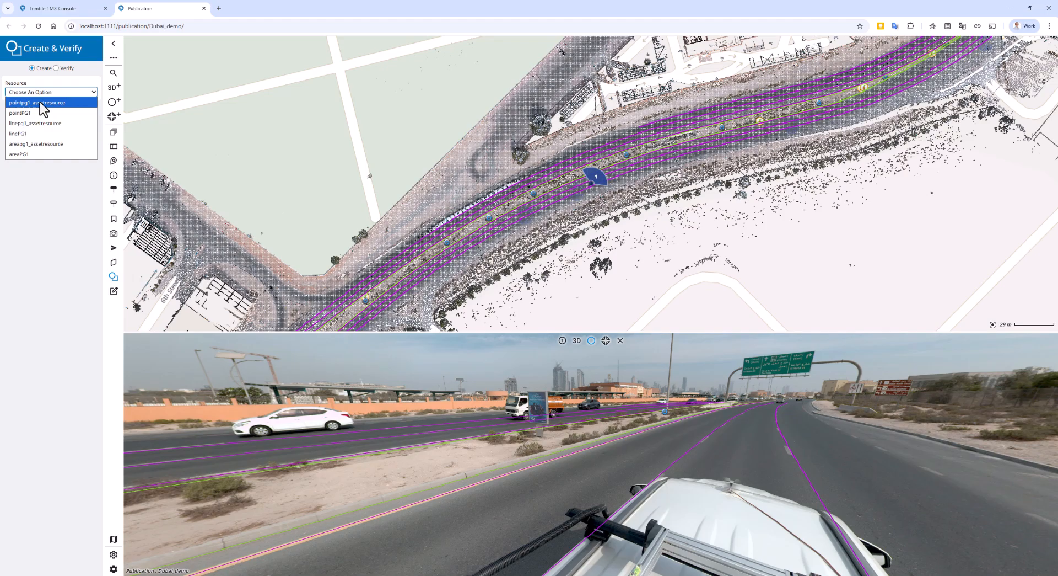
pyautogui.click(40, 102)
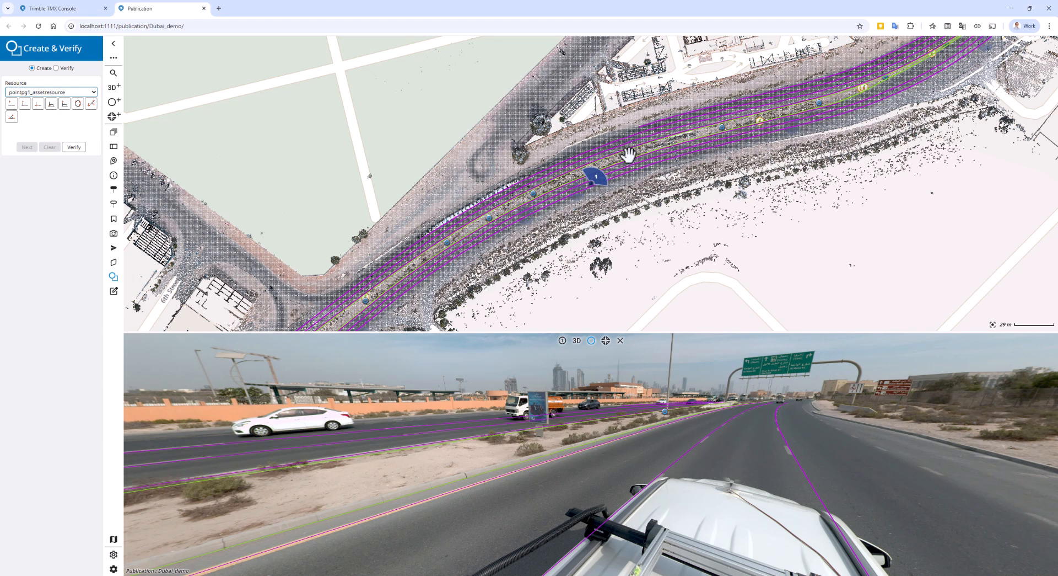
pyautogui.click(12, 104)
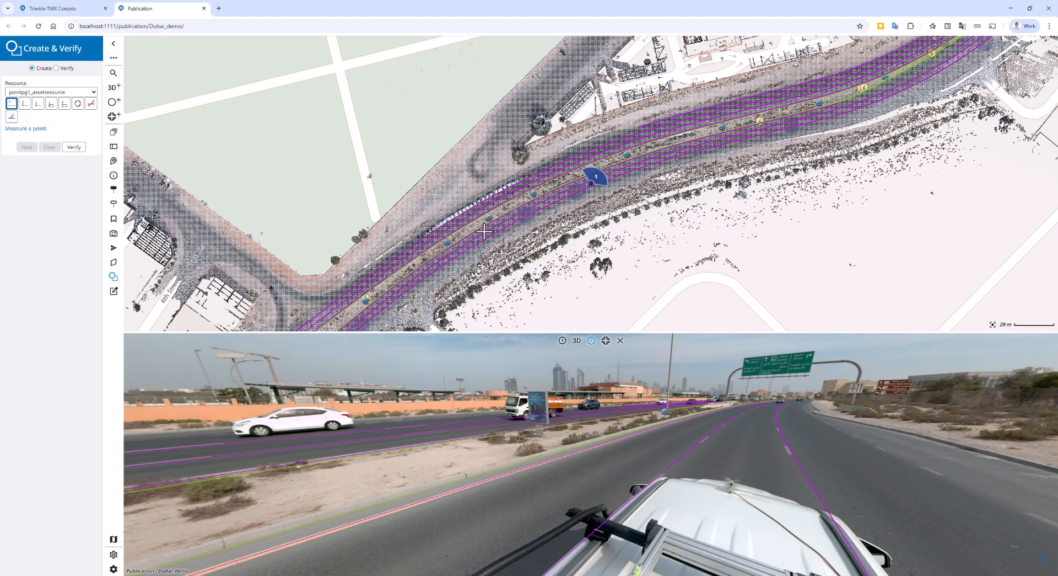
pyautogui.click(411, 270)
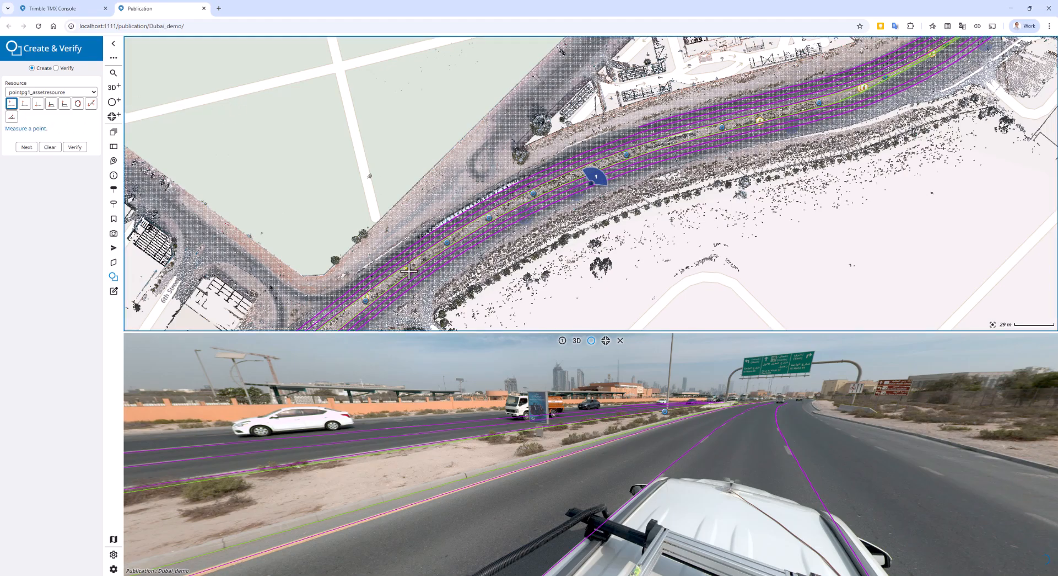
pyautogui.click(26, 149)
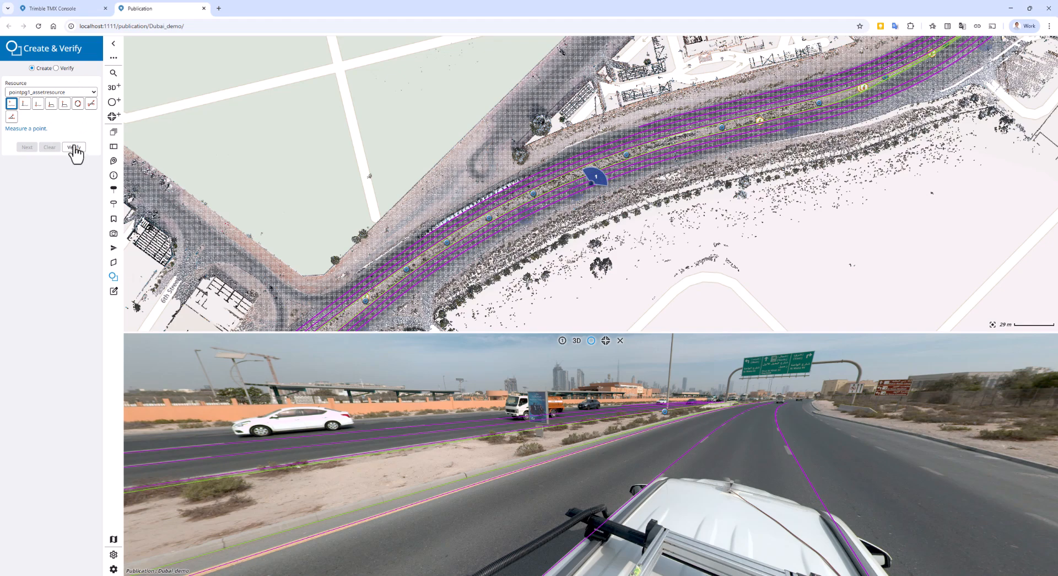
# Step: Switch from creating to verifying objects and show the available Status and Order By options
pyautogui.click(66, 75)
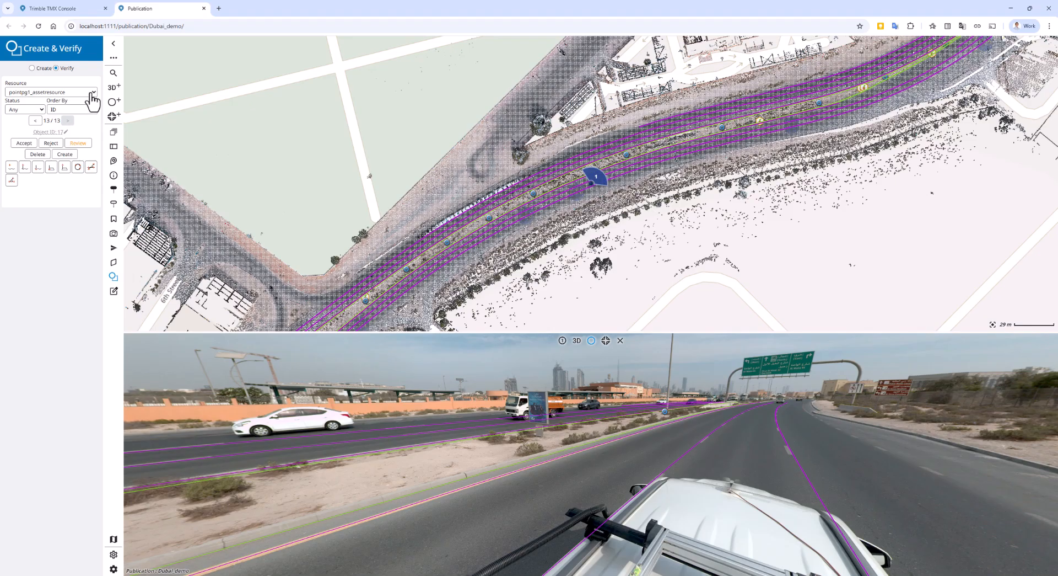
pyautogui.click(33, 110)
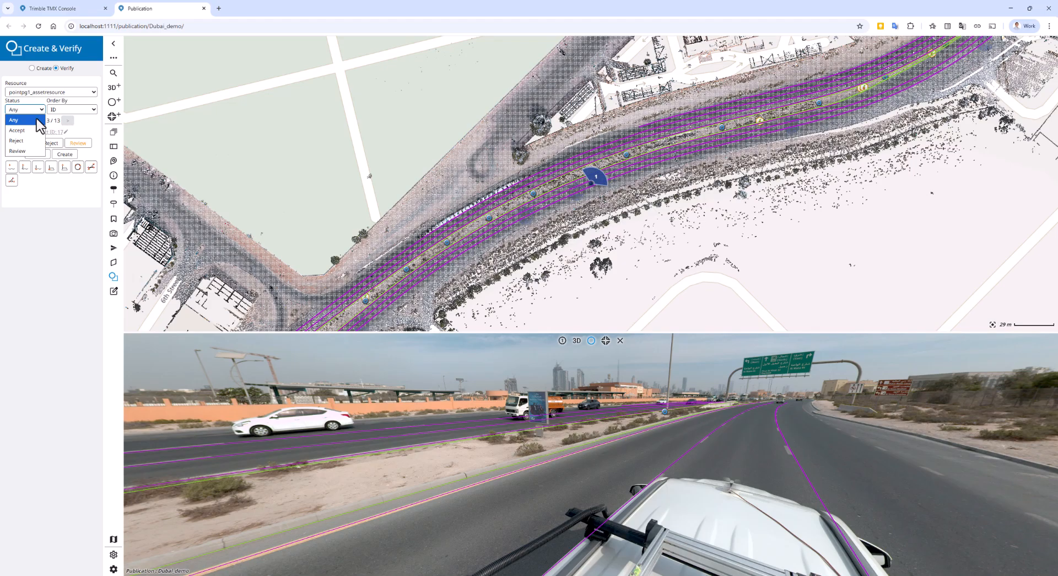
pyautogui.click(99, 103)
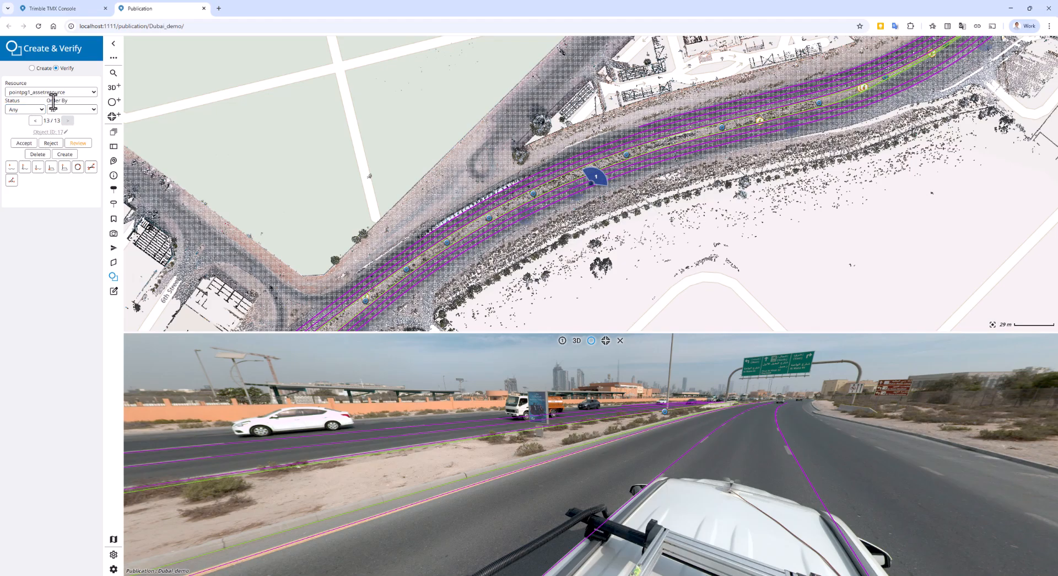
pyautogui.click(83, 109)
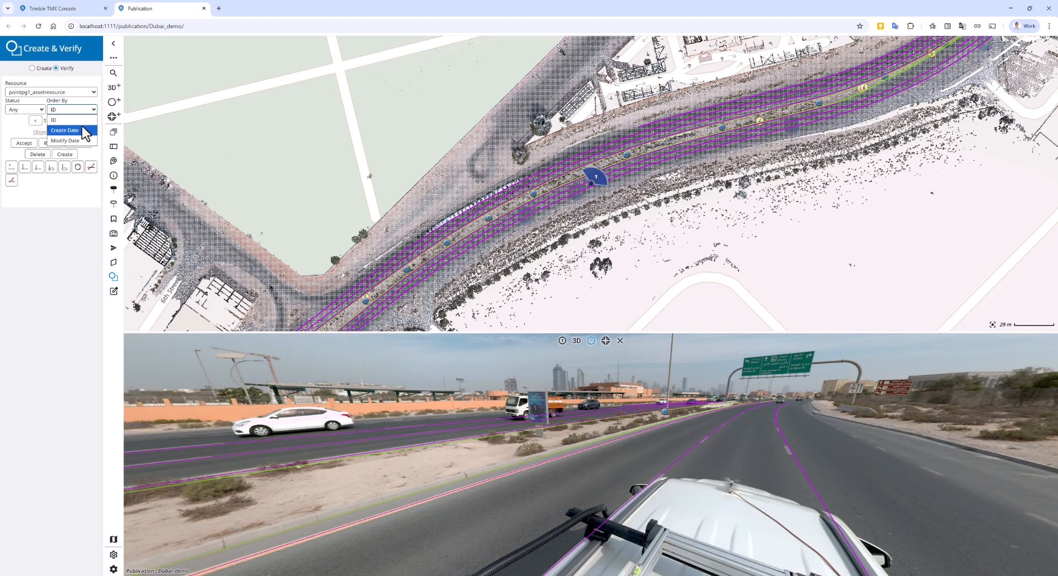
pyautogui.click(102, 121)
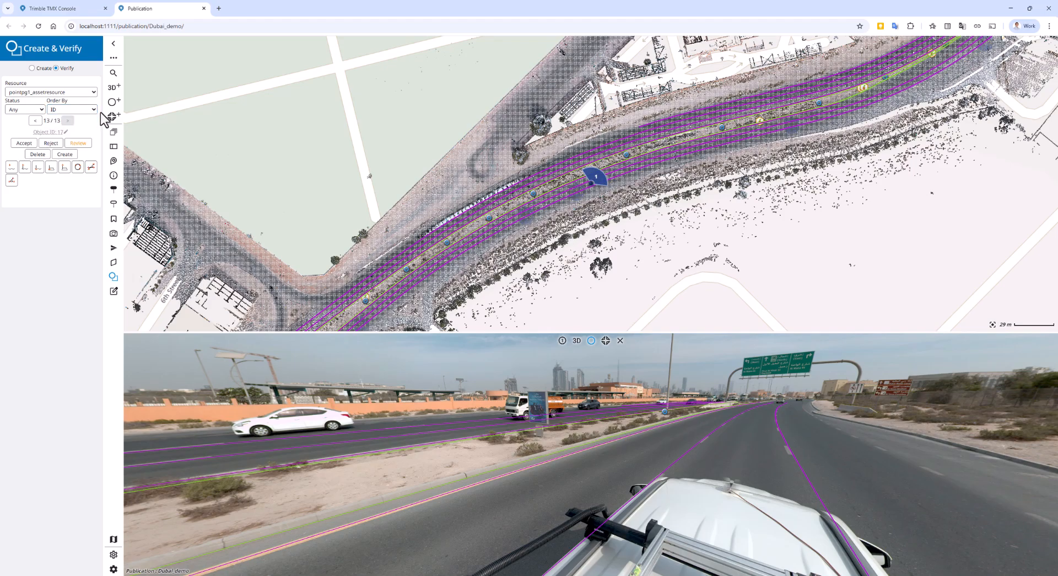
pyautogui.click(94, 111)
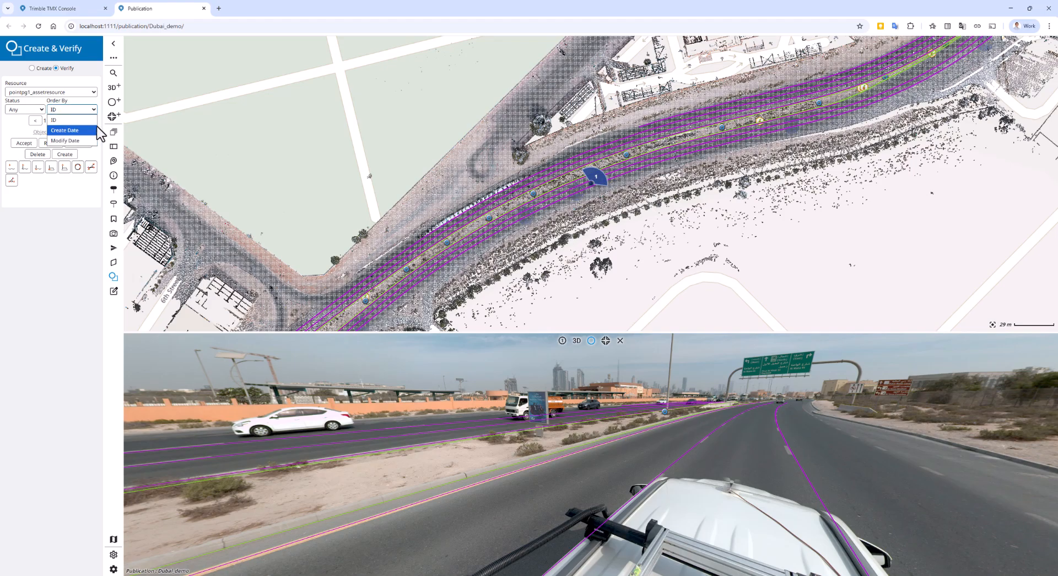
pyautogui.click(102, 127)
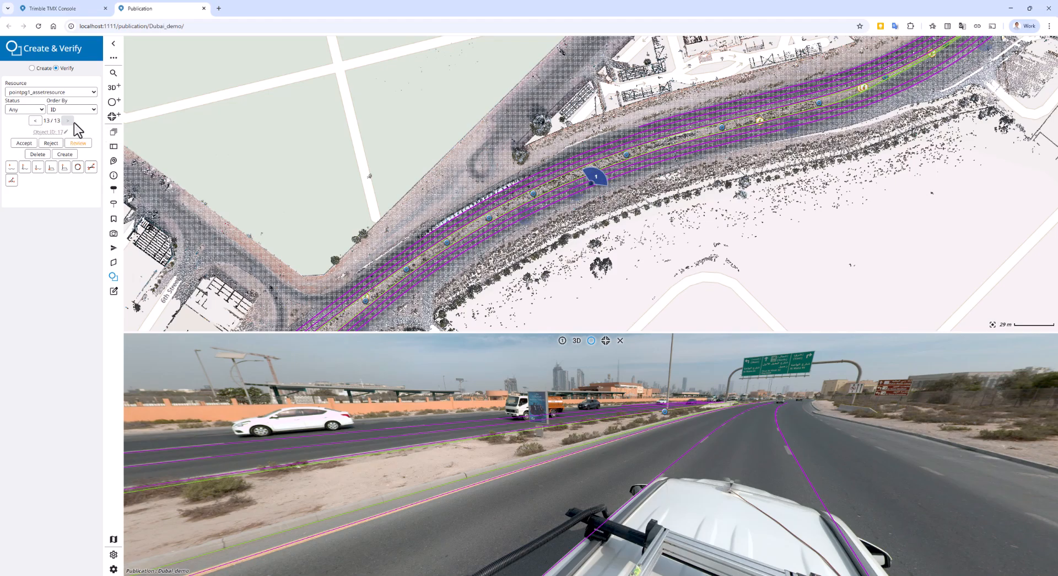
# Step: Step back from the last point object to the 11th of 13 and return to the last one
pyautogui.moveTo(44, 120); pyautogui.dragTo(55, 122)
pyautogui.moveTo(53, 122); pyautogui.dragTo(58, 122)
pyautogui.click(35, 122)
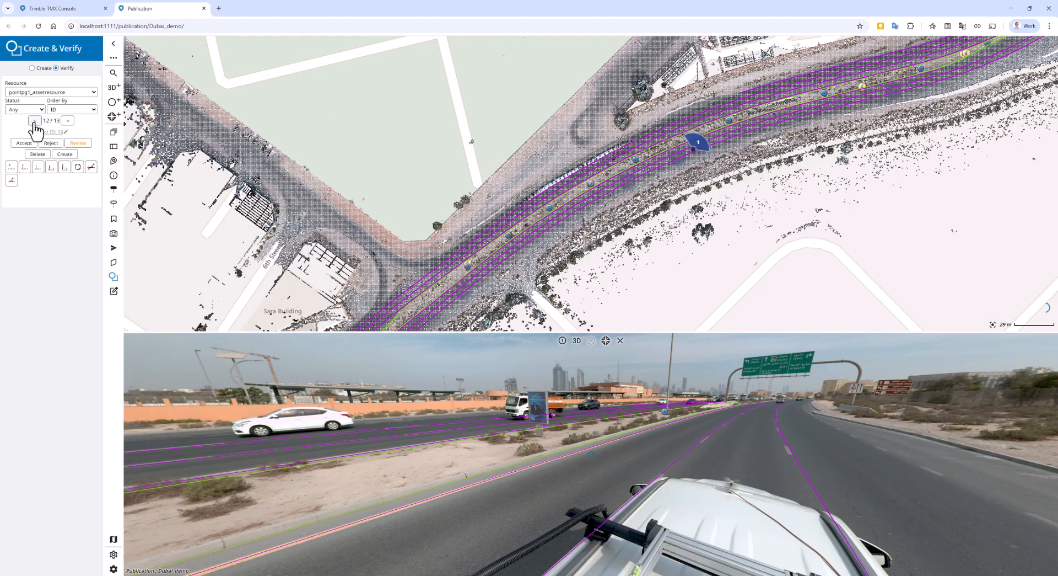
pyautogui.click(35, 121)
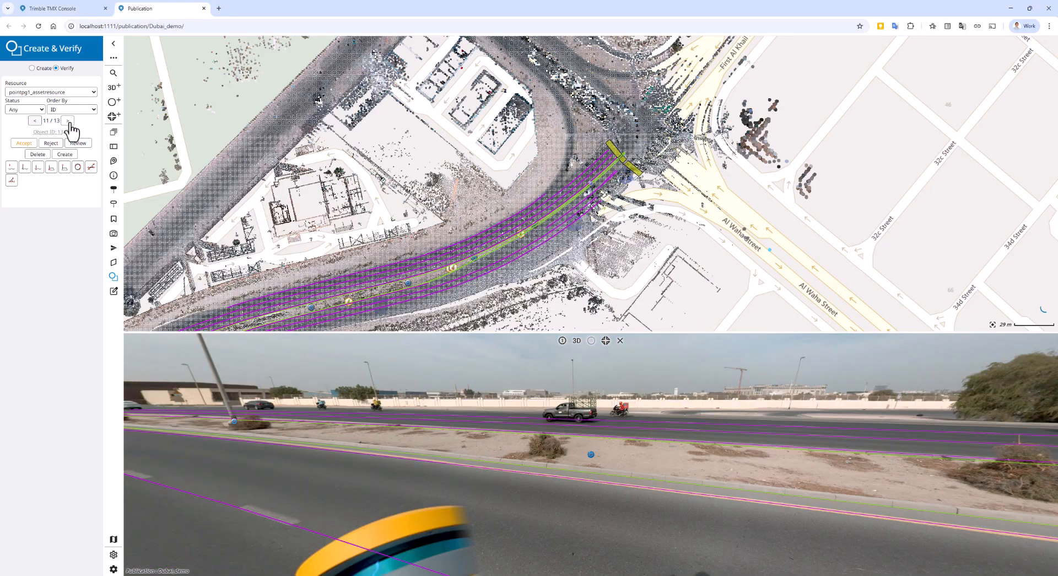
pyautogui.click(68, 121)
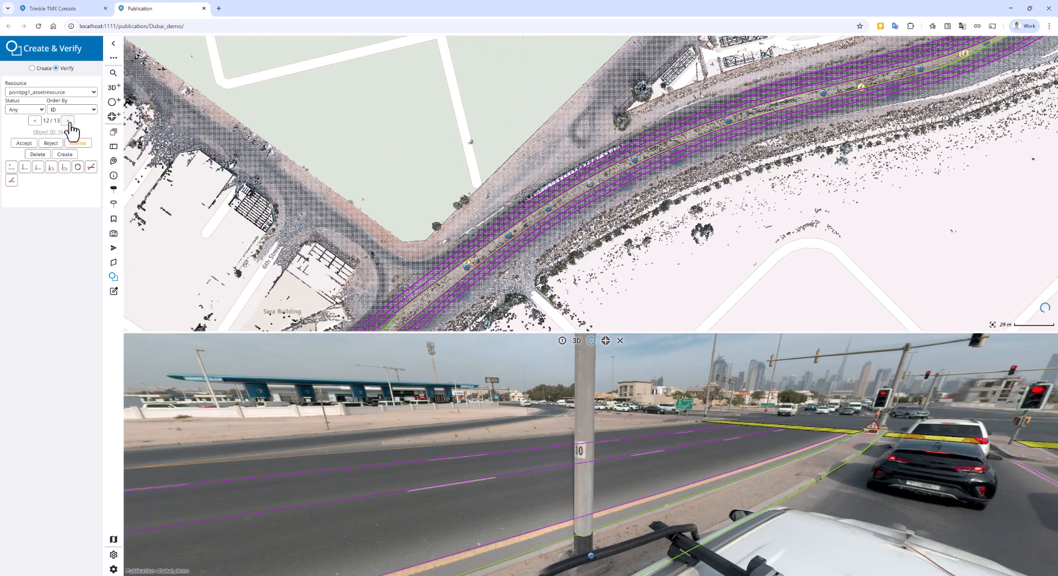
pyautogui.click(69, 122)
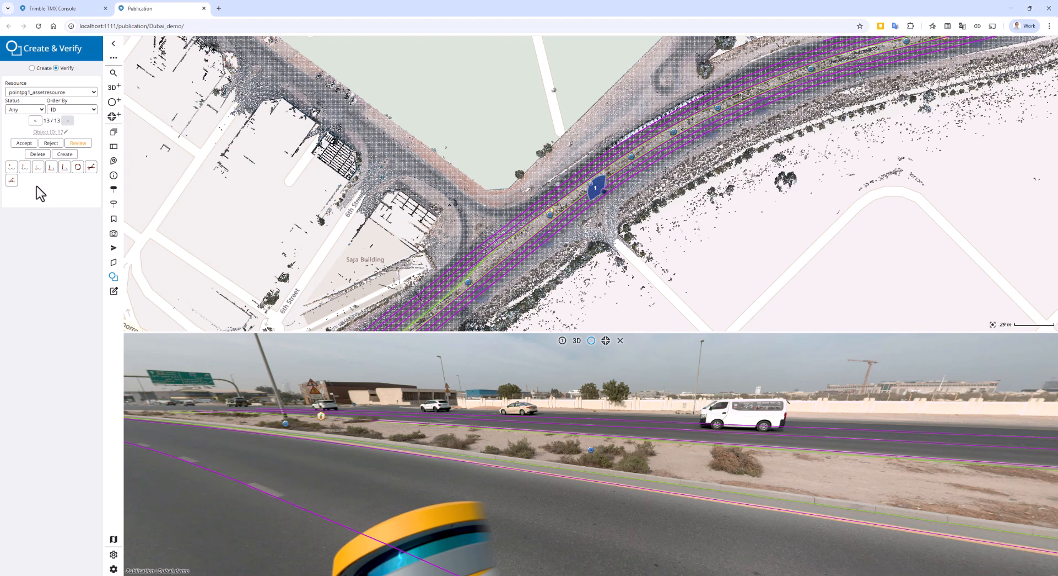
# Step: Delete the last point object, located among the median bushes, and accept the first two remaining point objects
pyautogui.moveTo(571, 433); pyautogui.dragTo(551, 442)
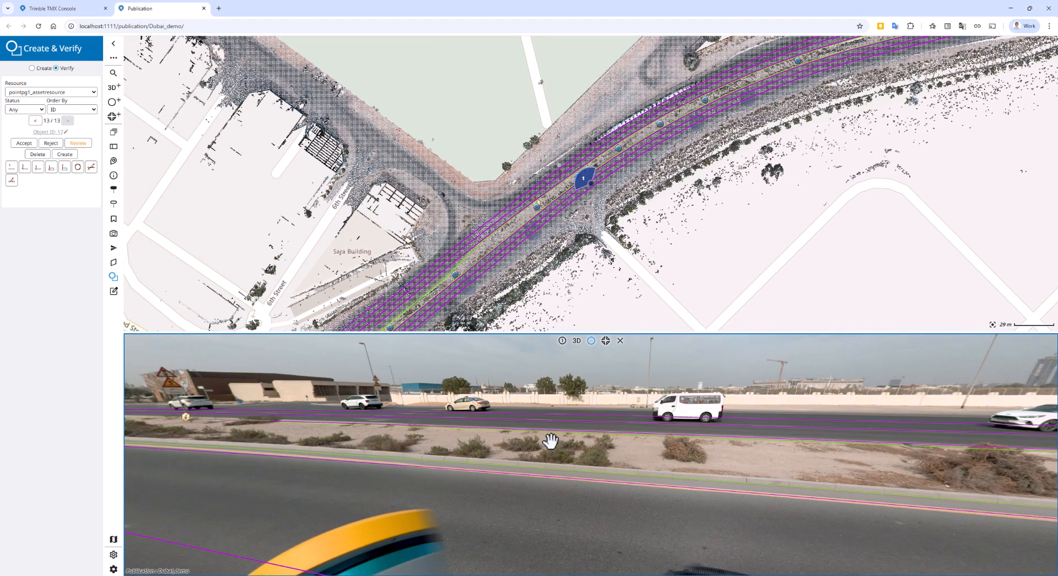
pyautogui.scroll(2, 550, 441)
pyautogui.scroll(1, 551, 441)
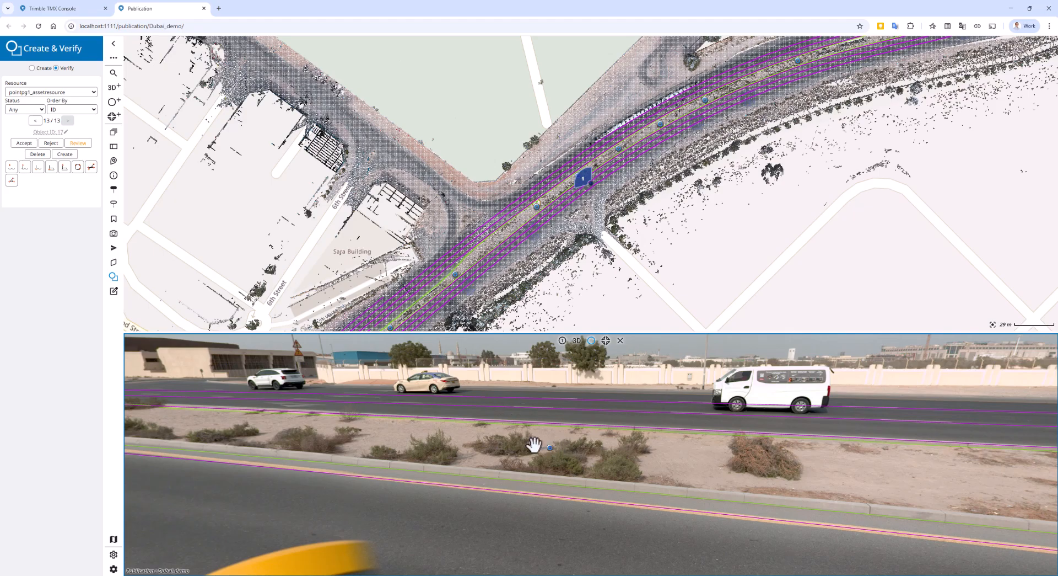
pyautogui.click(38, 155)
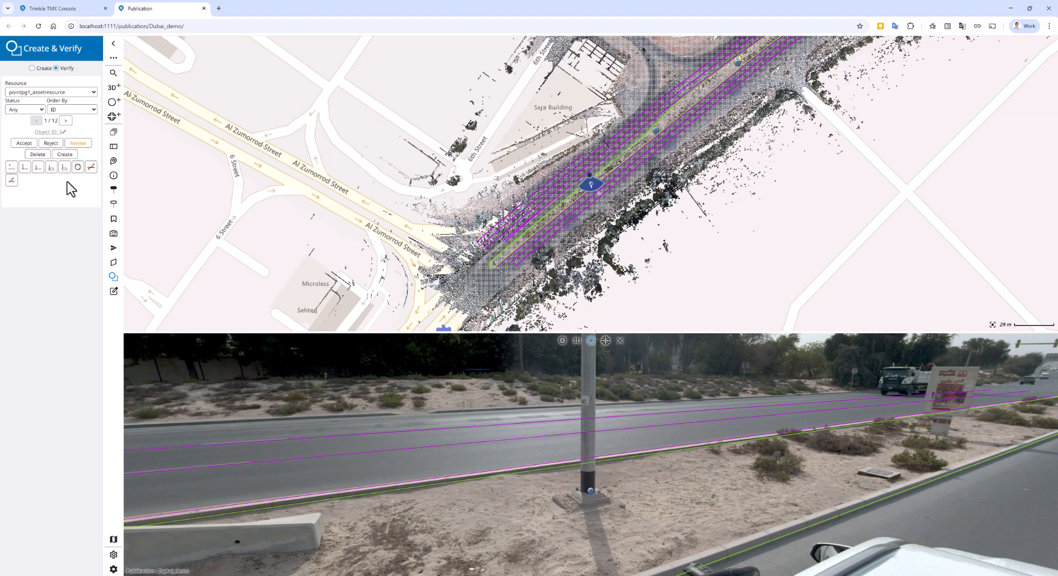
pyautogui.click(20, 143)
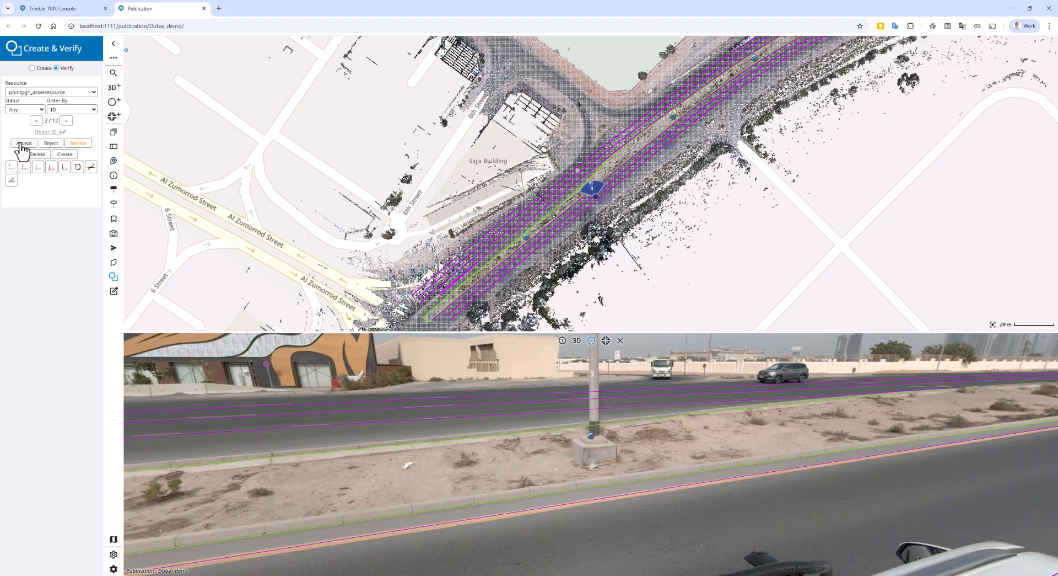
pyautogui.click(20, 143)
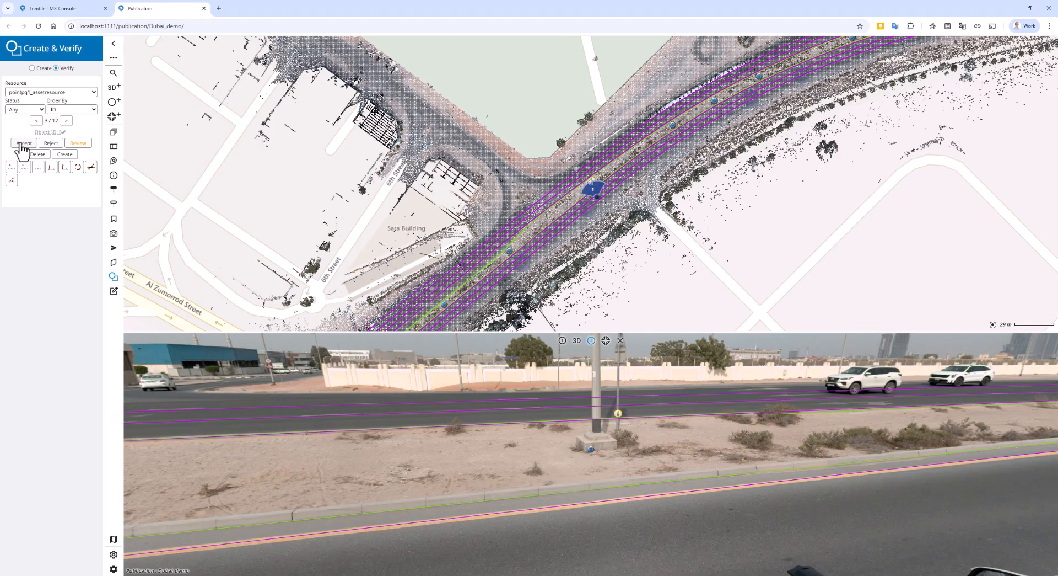
# Step: Re-measure the third point object's position, first on the bare median ground and finally at the base of the lamp post
pyautogui.click(11, 167)
pyautogui.click(447, 457)
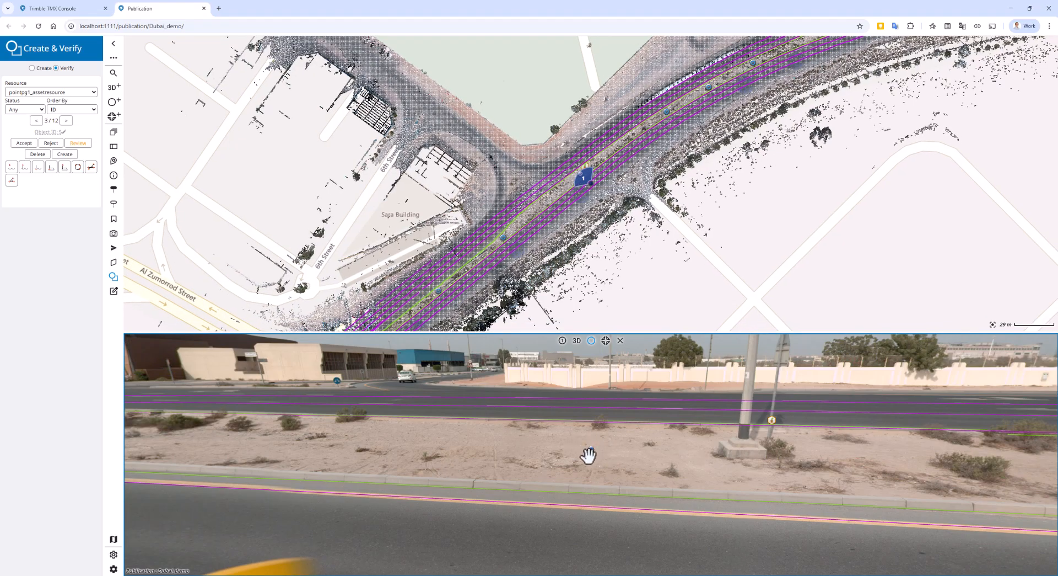
pyautogui.click(10, 167)
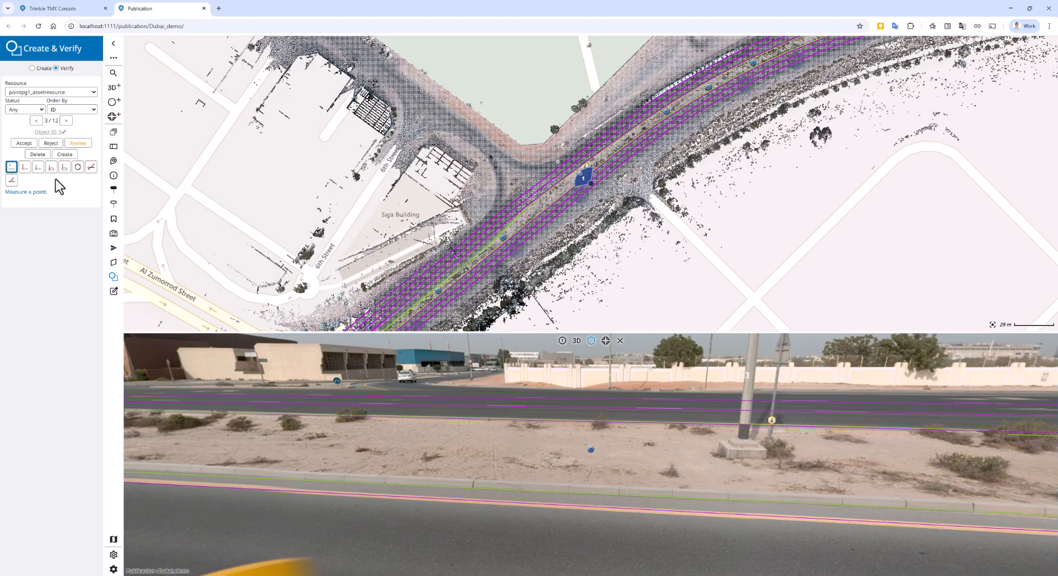
pyautogui.click(741, 442)
pyautogui.click(725, 472)
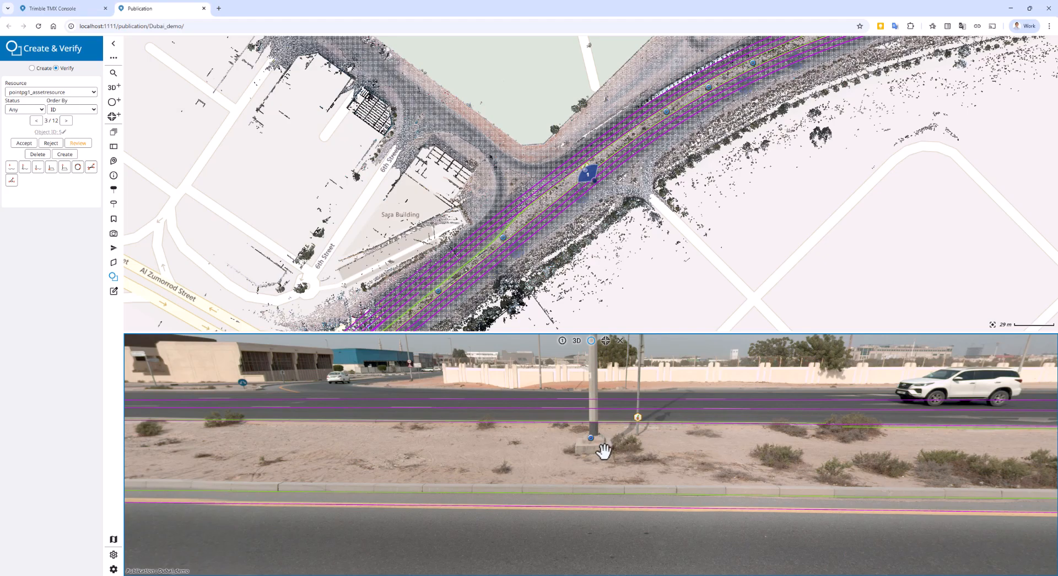
# Step: Step forward through the point objects to the 7th, return to the 6th and examine its lamp post base up close
pyautogui.click(66, 121)
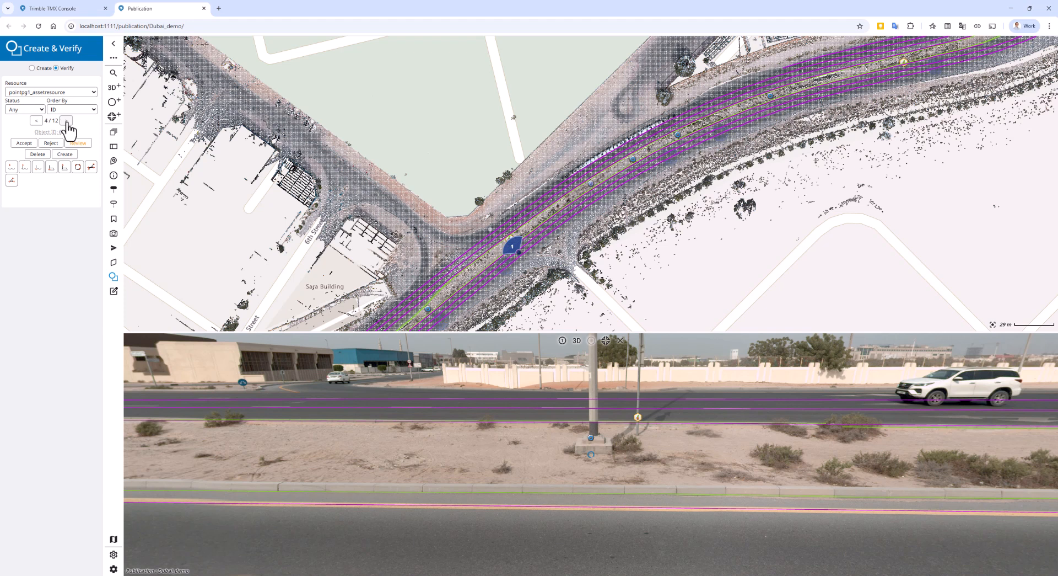
pyautogui.click(66, 121)
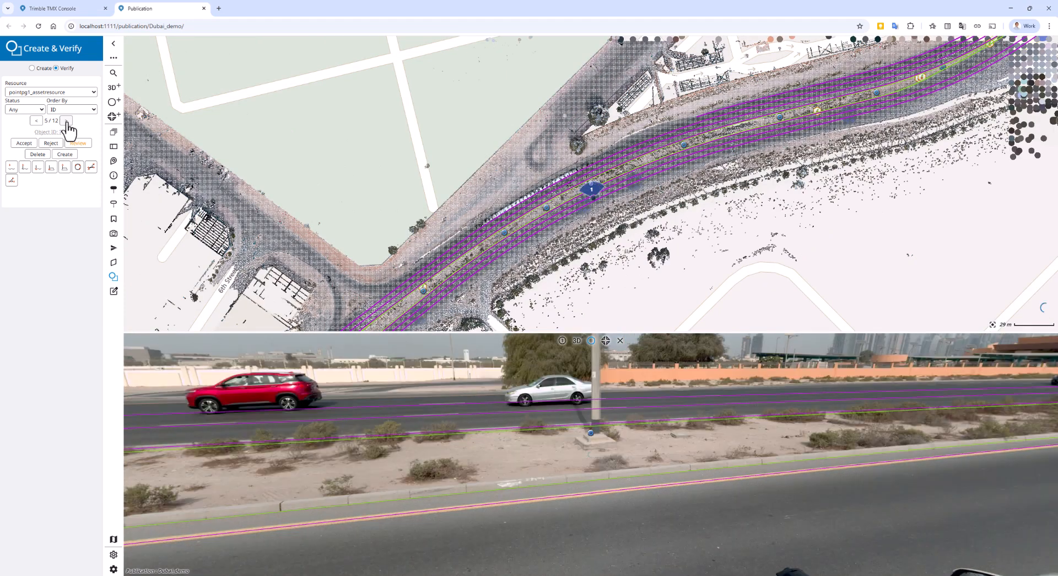
pyautogui.click(66, 121)
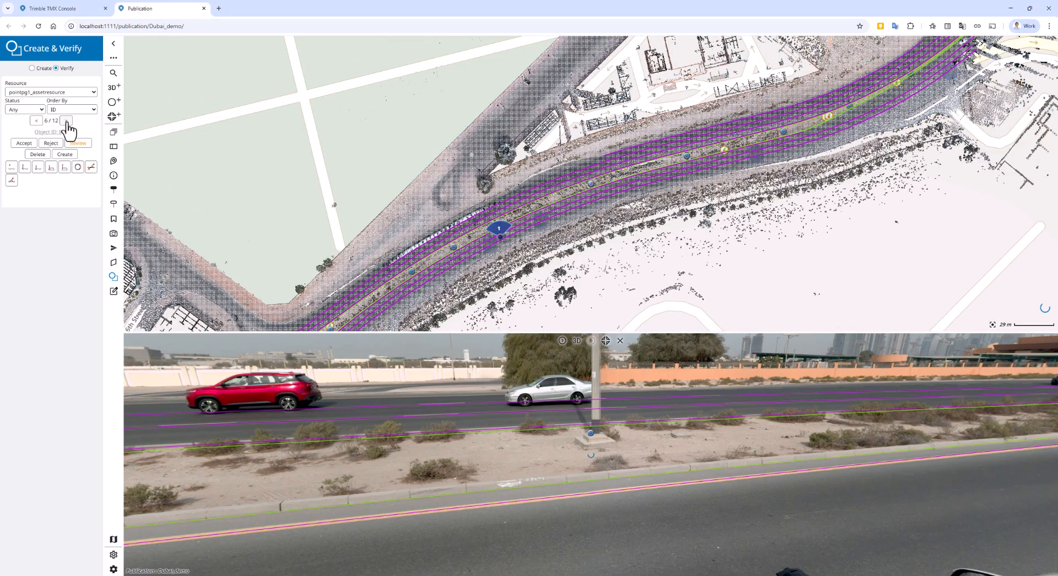
pyautogui.click(67, 122)
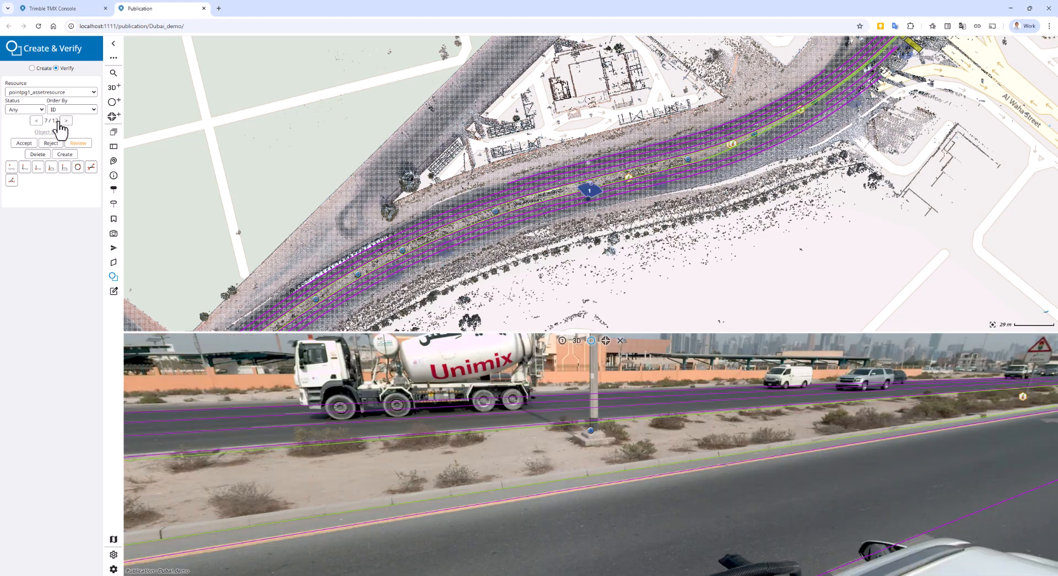
pyautogui.click(37, 121)
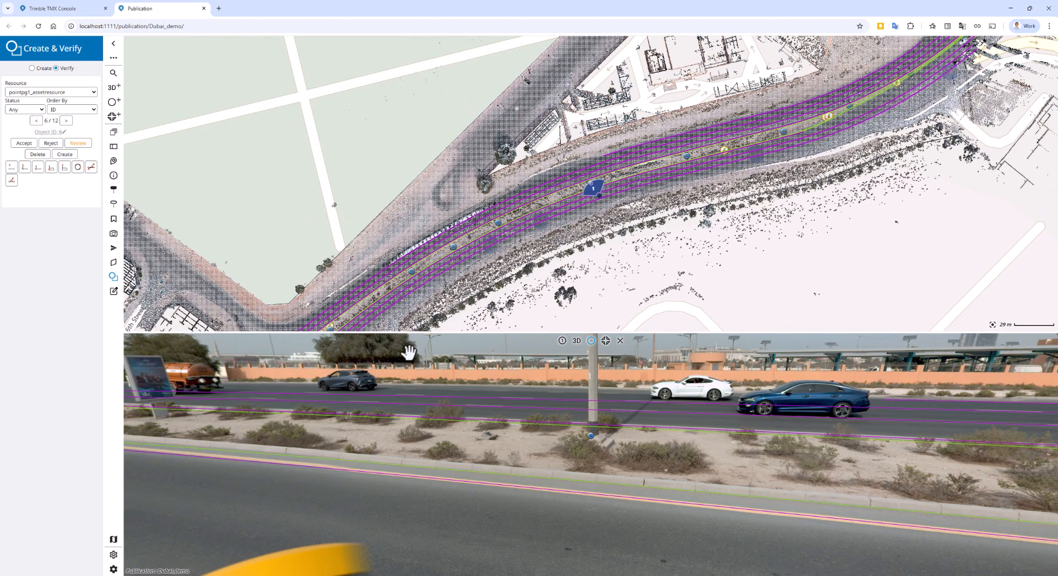
pyautogui.scroll(5, 494, 438)
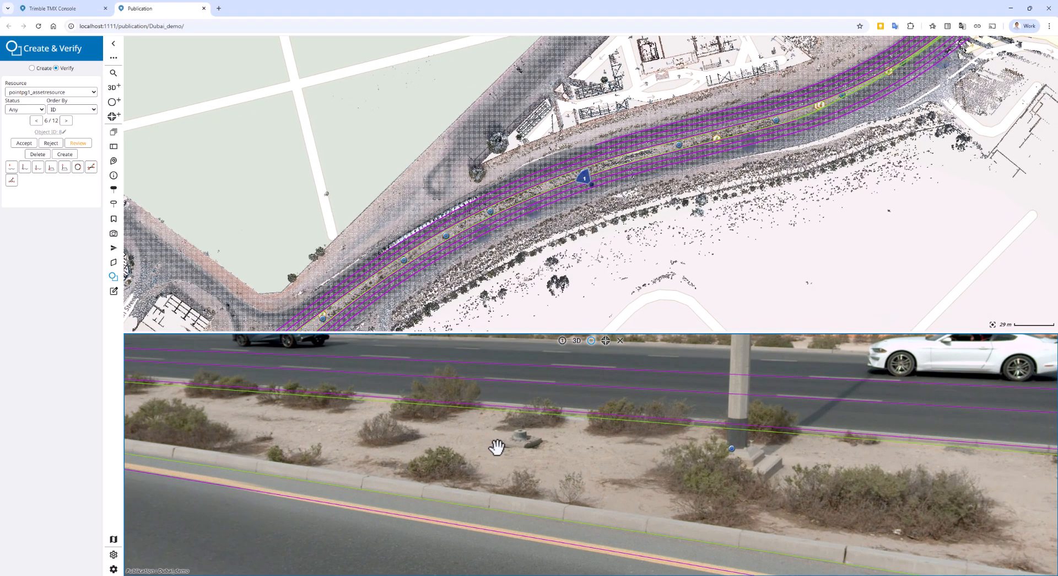
pyautogui.moveTo(534, 463); pyautogui.dragTo(518, 488)
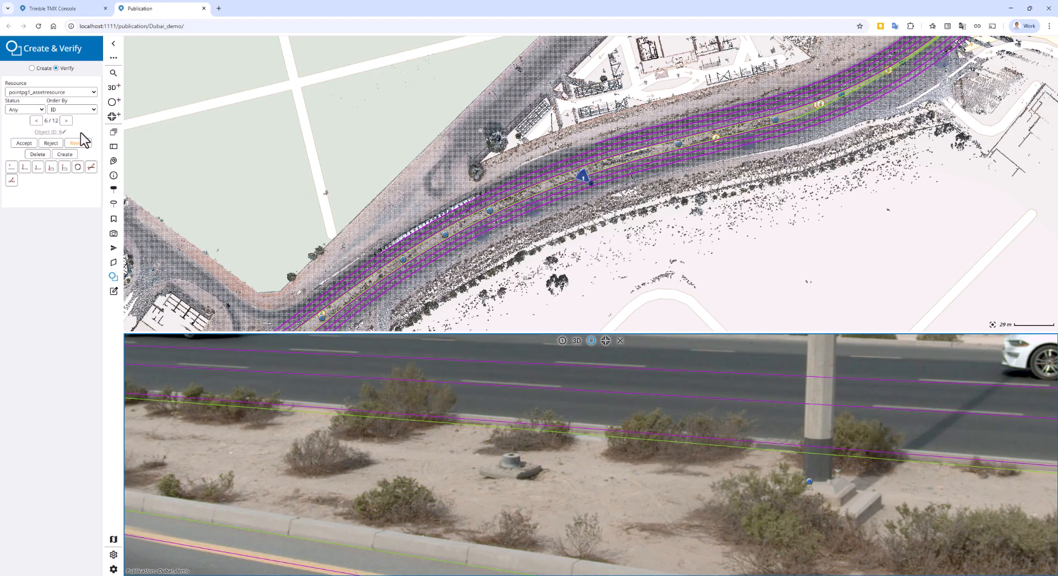
# Step: Create a new point object in pointpg1_assetresource on the small stub in the bare median beside the lamp post
pyautogui.click(65, 155)
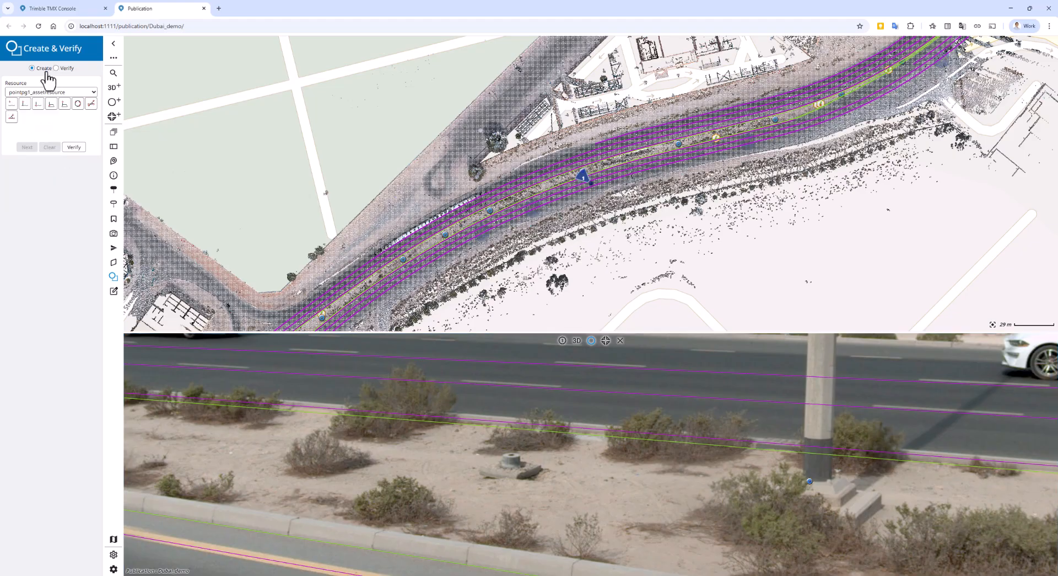
pyautogui.click(12, 104)
pyautogui.click(505, 462)
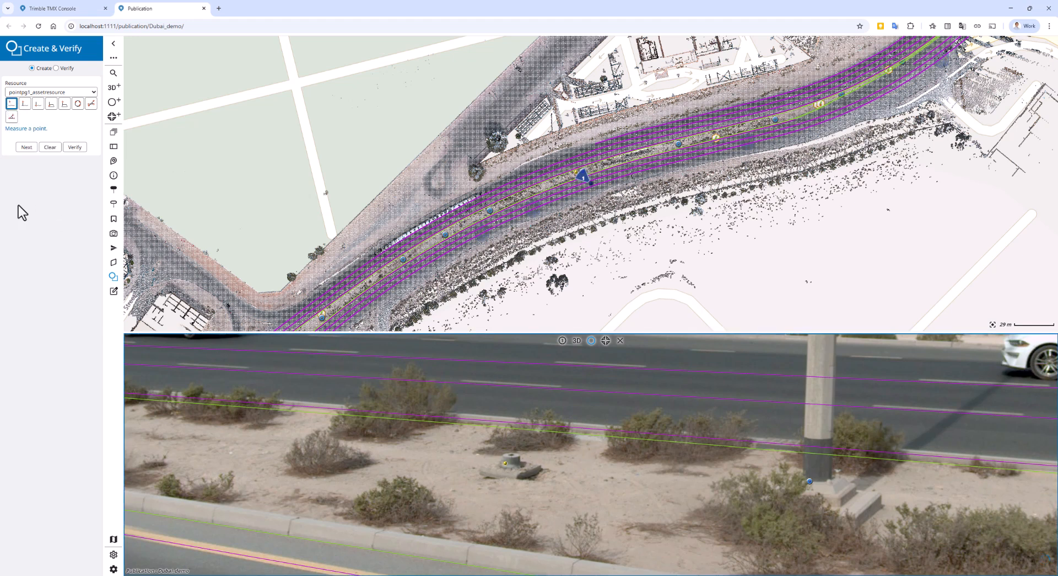
pyautogui.click(25, 147)
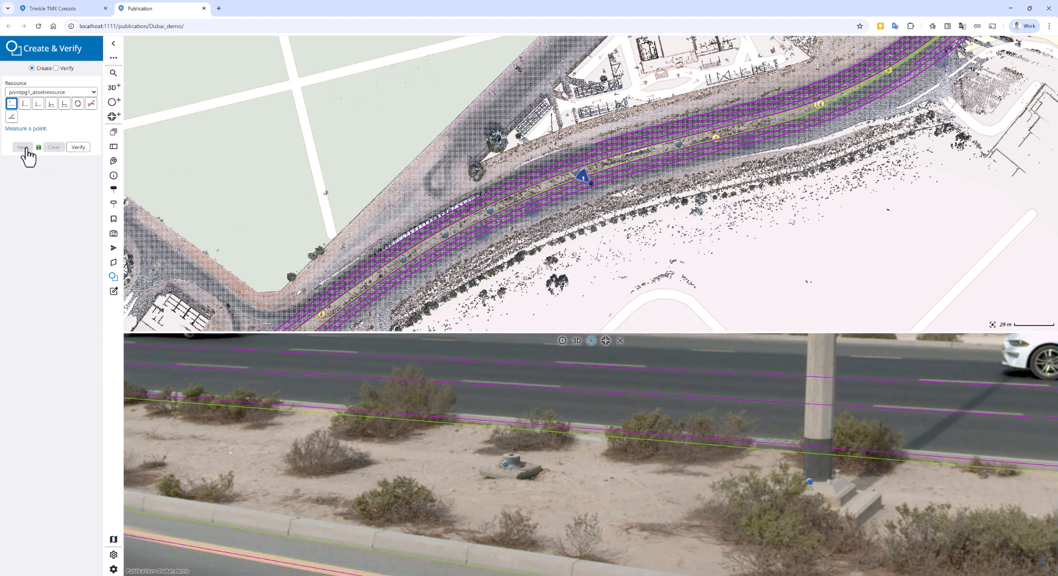
pyautogui.scroll(-3, 474, 489)
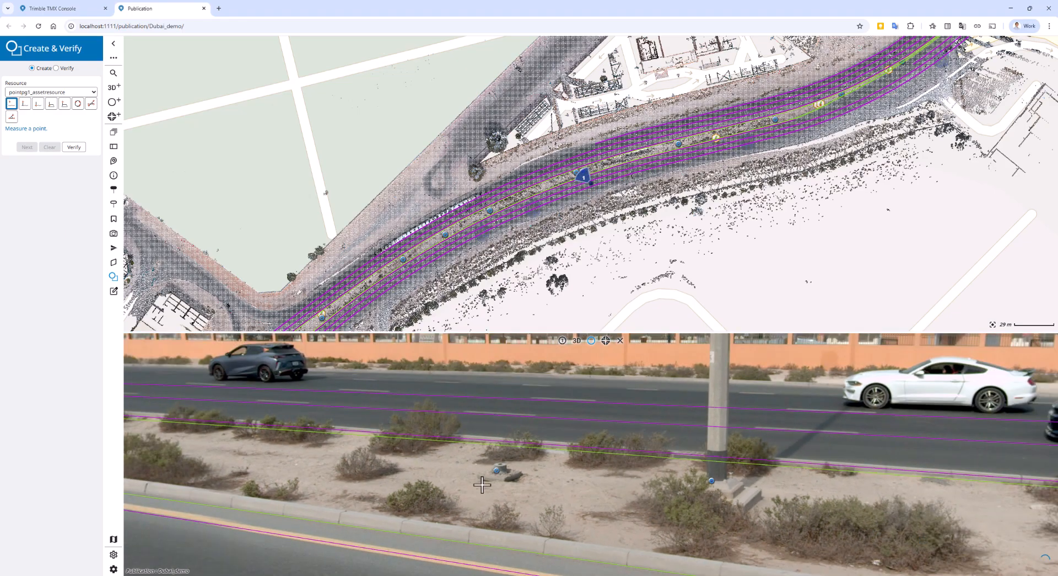
pyautogui.scroll(-3, 483, 485)
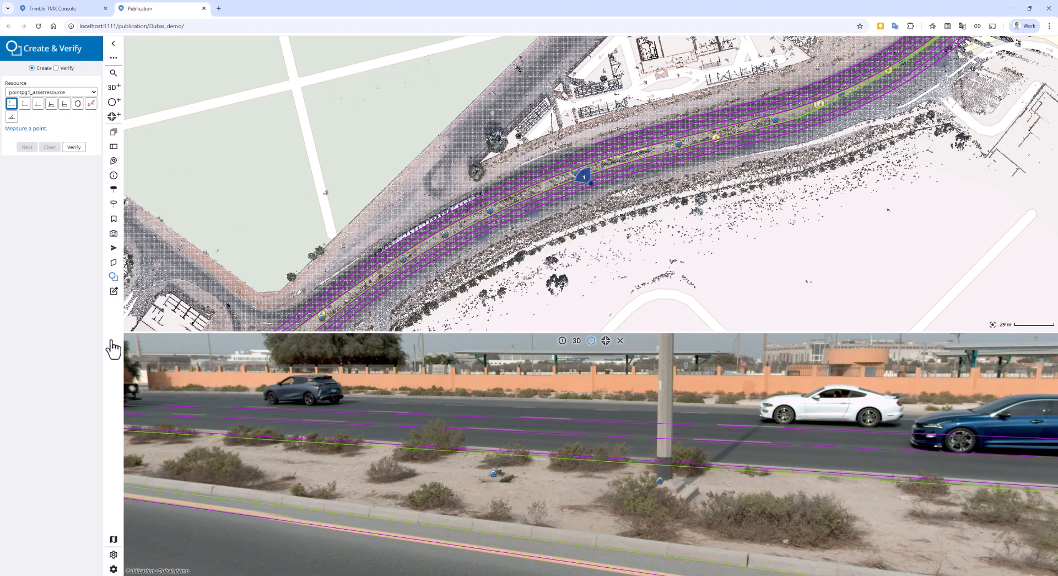
# Step: Open Photo Annotation and list the panorama camera's photos of the Ghent Sample Data - MX60_Dubai resource
pyautogui.click(114, 292)
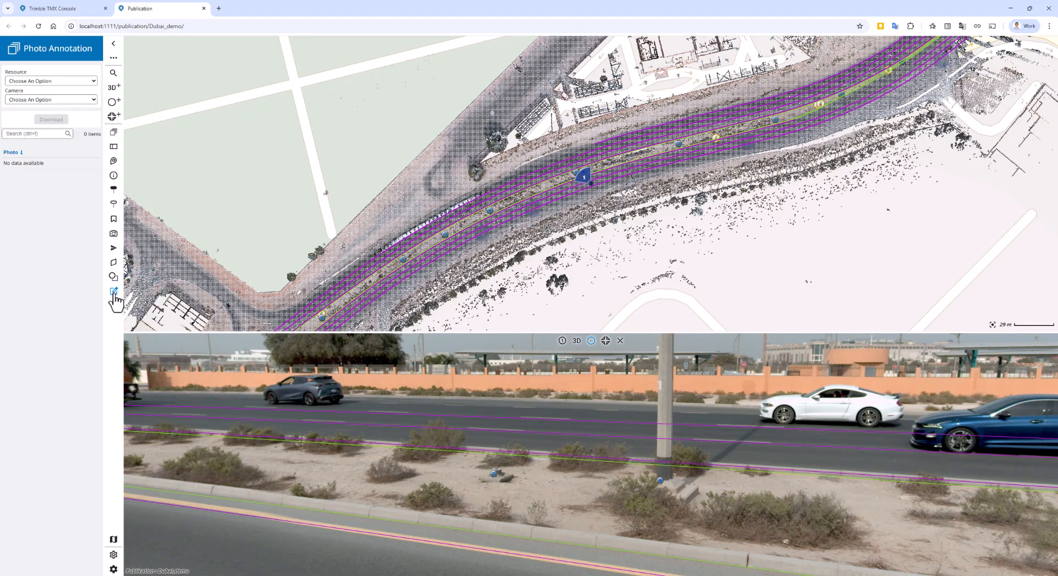
pyautogui.click(32, 81)
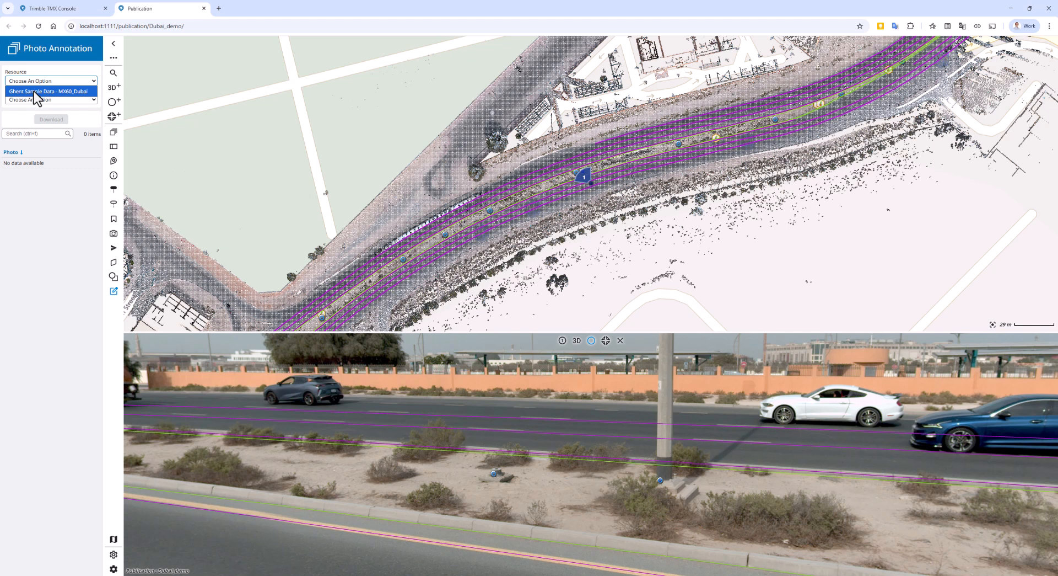
pyautogui.click(19, 91)
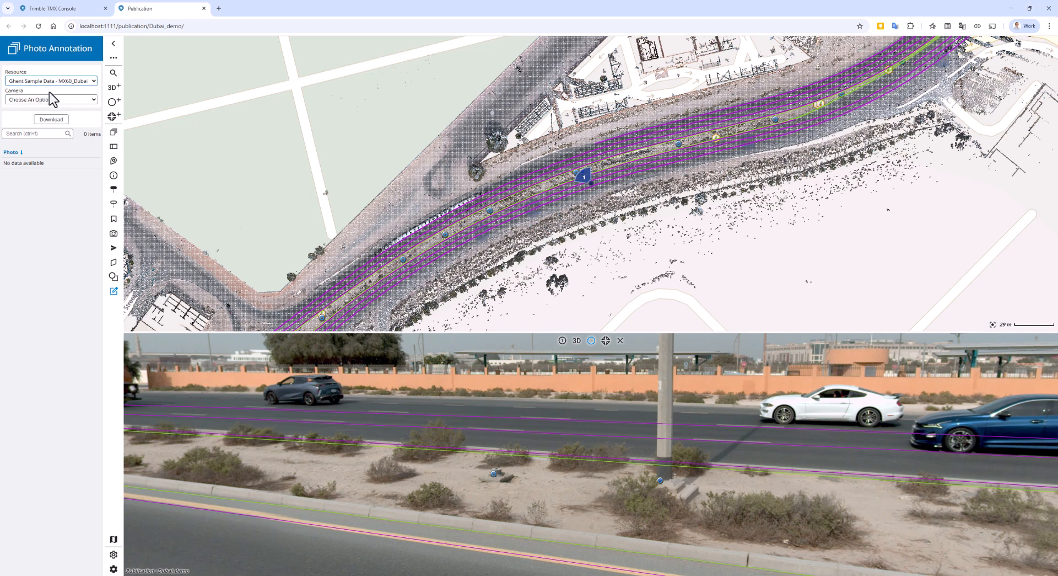
pyautogui.click(92, 101)
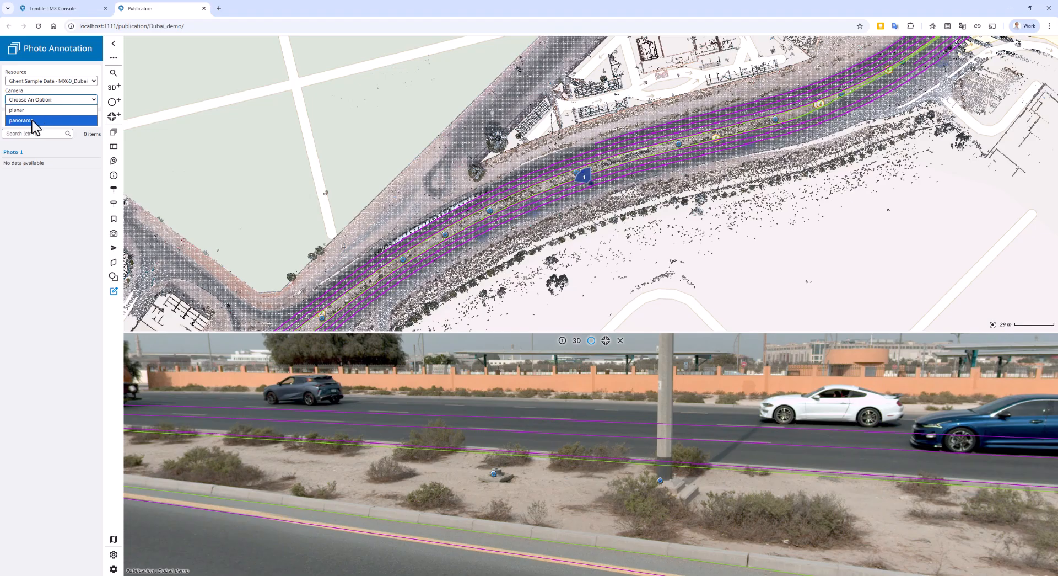
pyautogui.click(40, 119)
pyautogui.scroll(-1, 98, 184)
pyautogui.scroll(1, 96, 190)
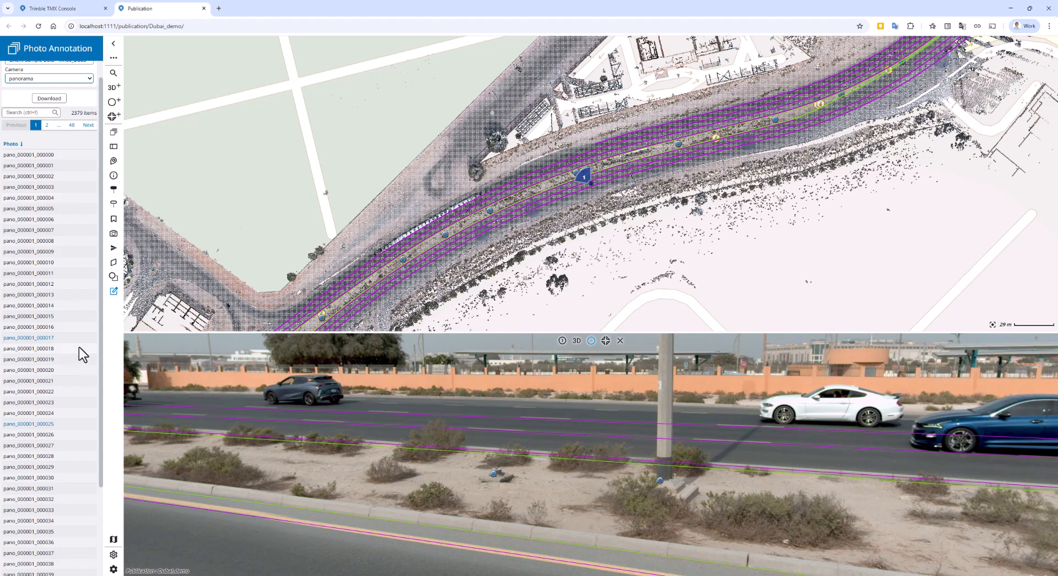
# Step: Open photo pano_000001_000008 for annotation and step through neighbouring photos by five and by one, returning to it
pyautogui.click(55, 243)
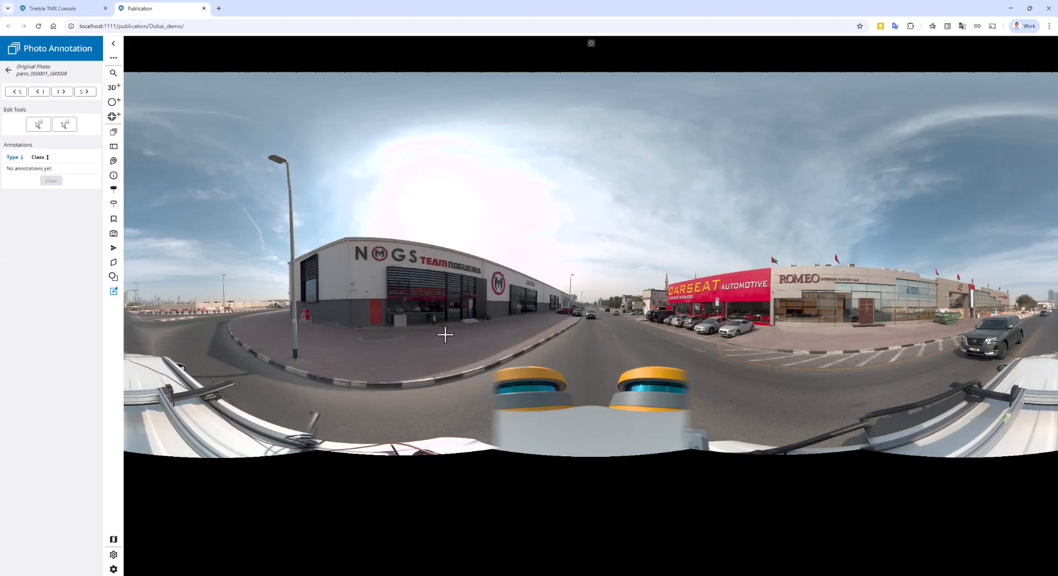
pyautogui.moveTo(445, 334); pyautogui.dragTo(546, 351)
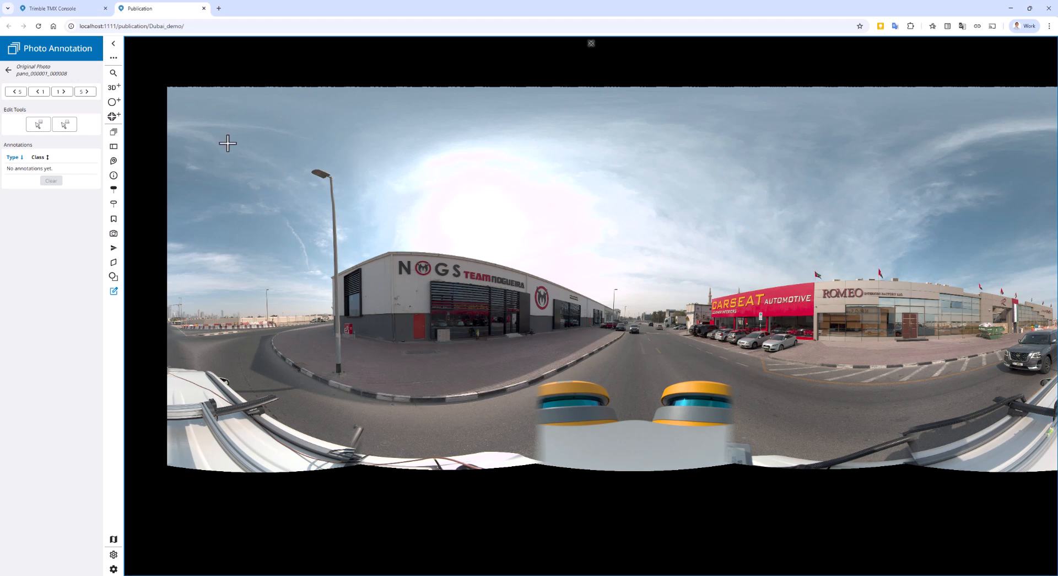
pyautogui.click(16, 91)
pyautogui.click(86, 91)
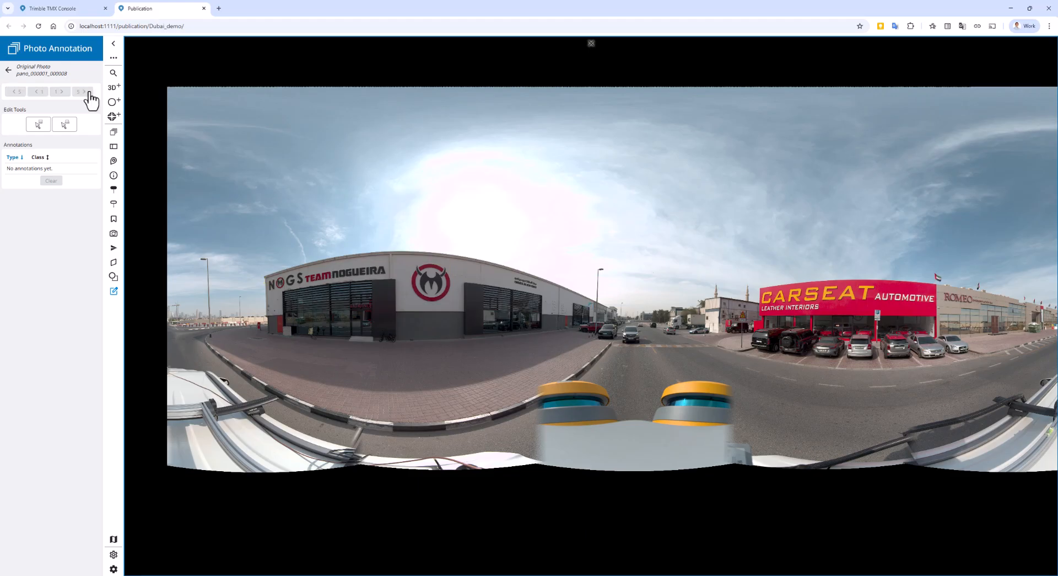
pyautogui.click(40, 91)
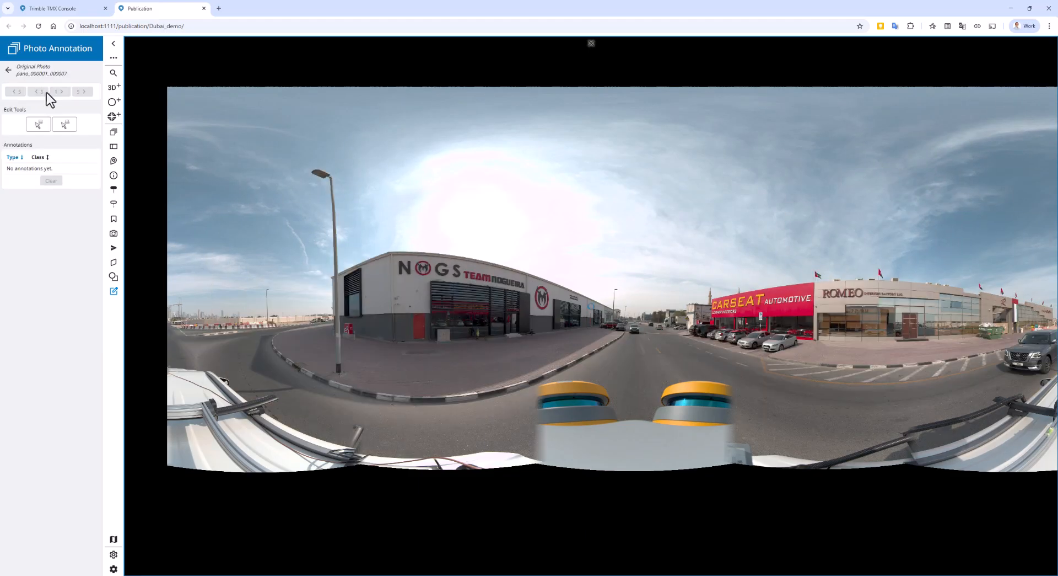
pyautogui.click(60, 92)
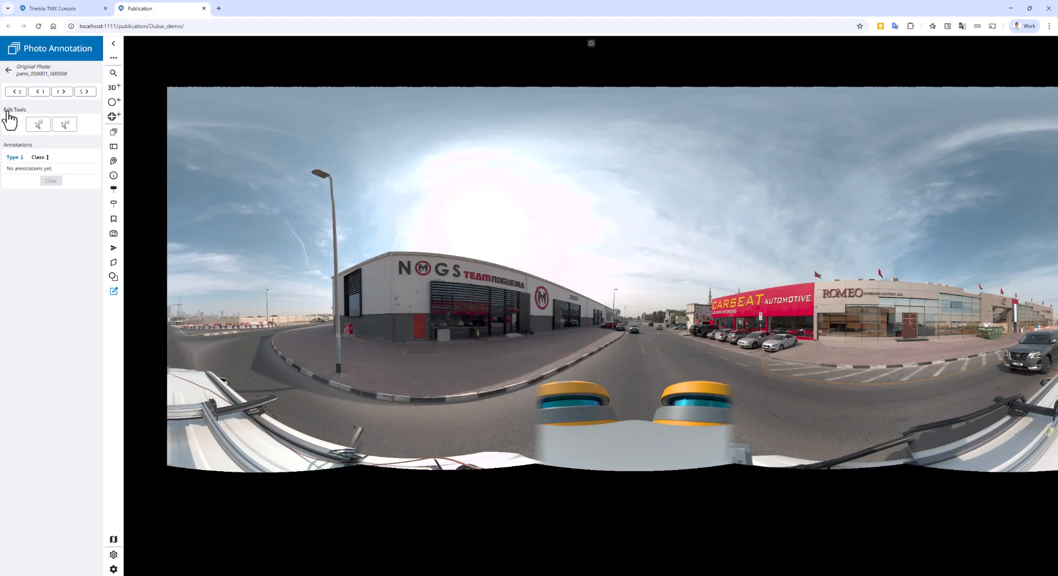
# Step: Draw a rectangle annotation tightly around the round emblem in the NOGS sign on the building facade
pyautogui.click(43, 126)
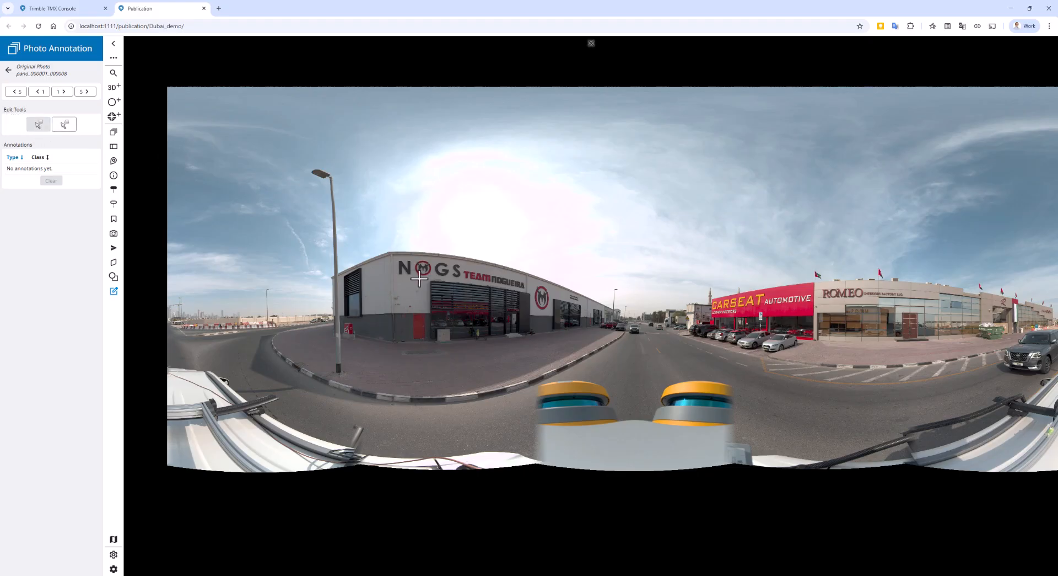
pyautogui.scroll(1, 414, 276)
pyautogui.scroll(3, 422, 289)
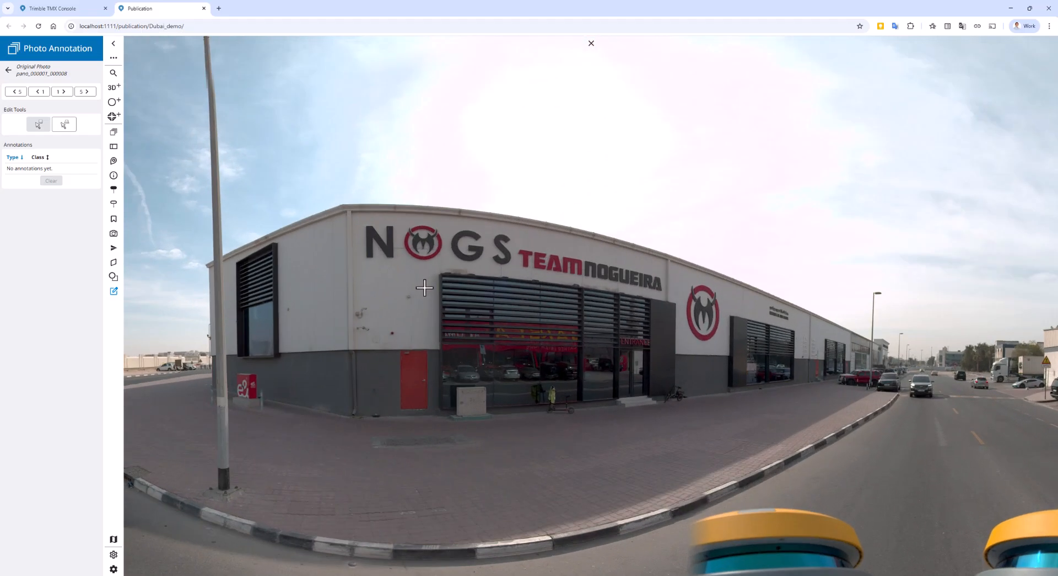
pyautogui.scroll(1, 424, 289)
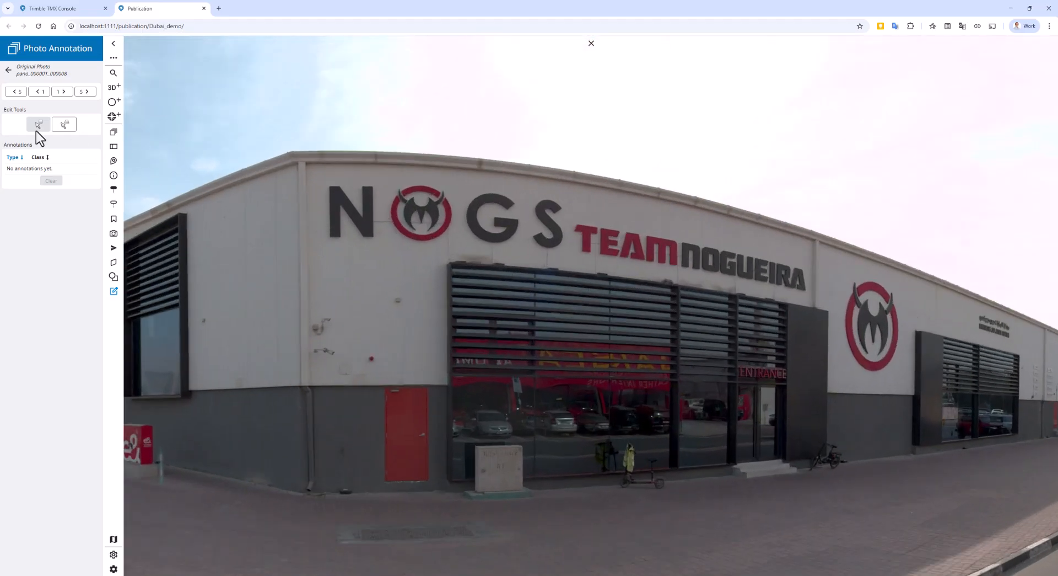
pyautogui.moveTo(389, 180); pyautogui.dragTo(455, 239)
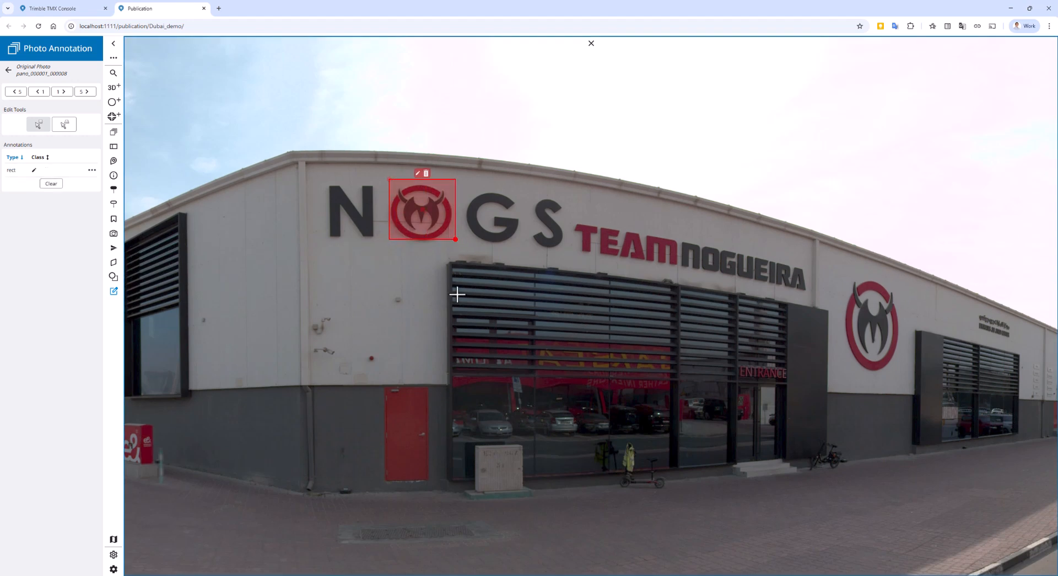
# Step: Draw a six-point polygon annotation around the letter G of the NOGS sign, extending above the roofline
pyautogui.click(64, 125)
pyautogui.click(460, 184)
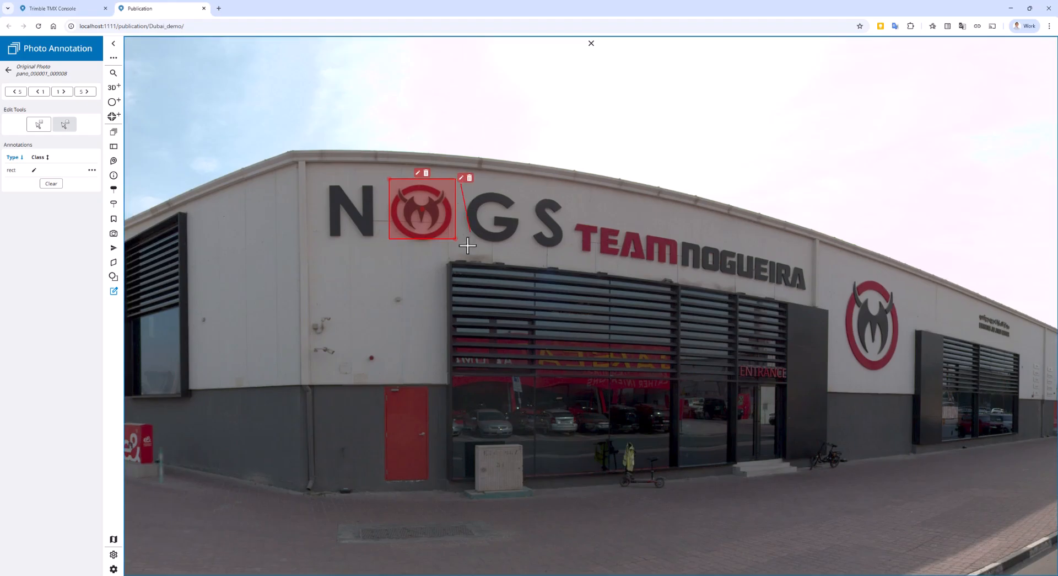
pyautogui.click(461, 243)
pyautogui.click(522, 251)
pyautogui.click(532, 195)
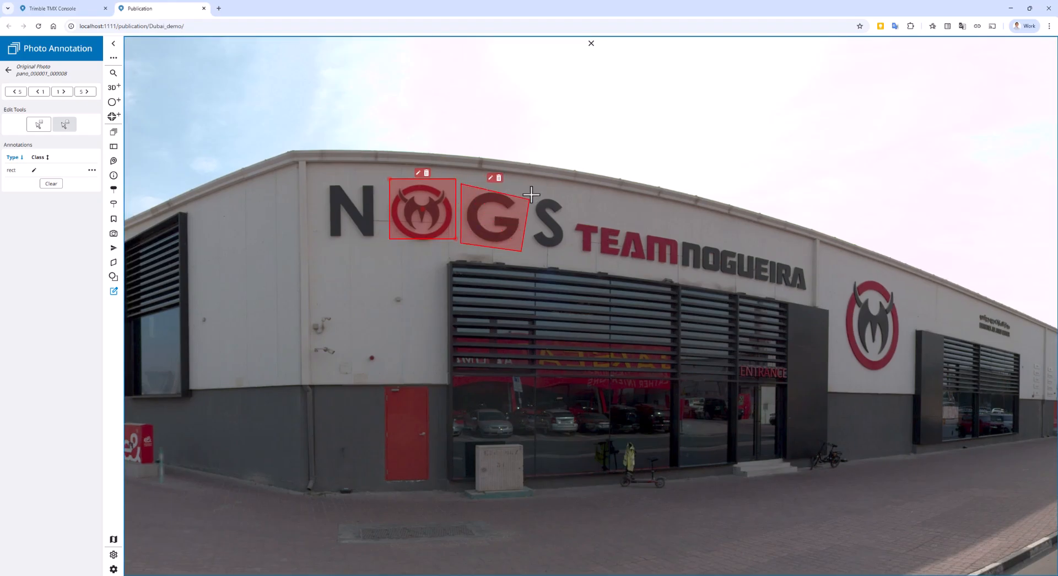
pyautogui.click(505, 149)
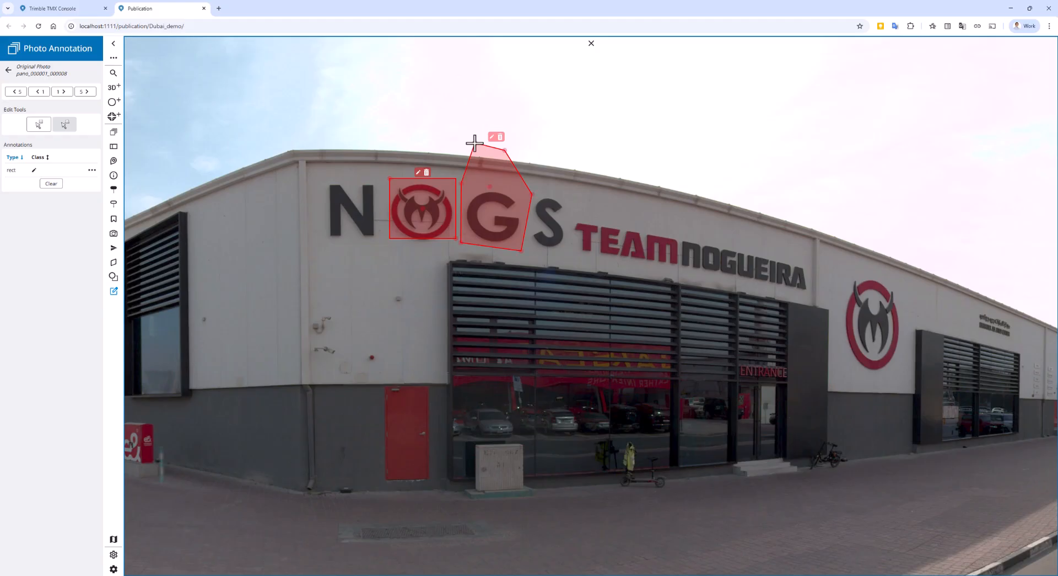
pyautogui.doubleClick(475, 143)
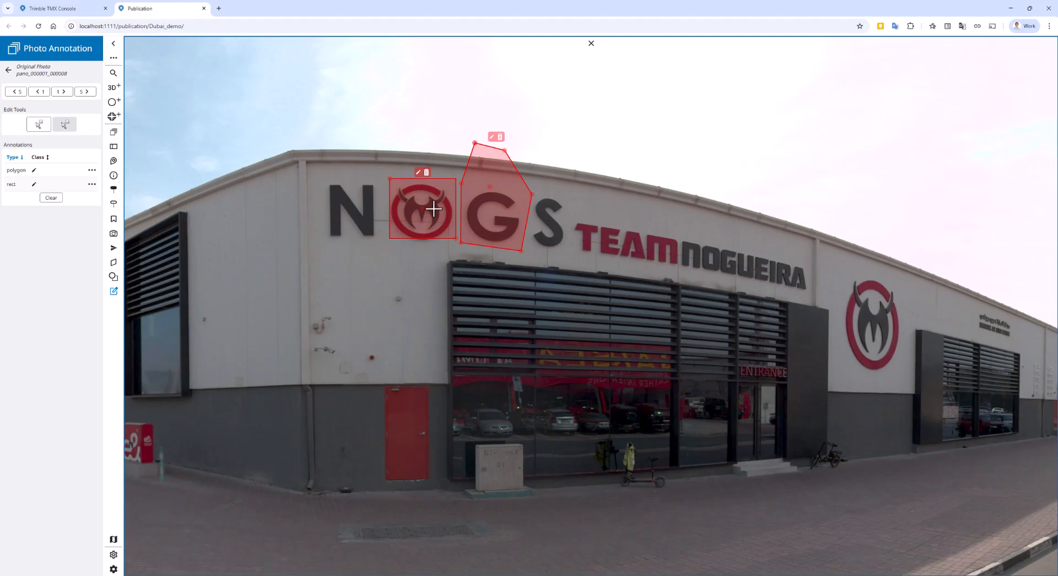
# Step: Assign the class logo to the emblem's rectangle annotation and delete the polygon annotations beside it
pyautogui.click(418, 173)
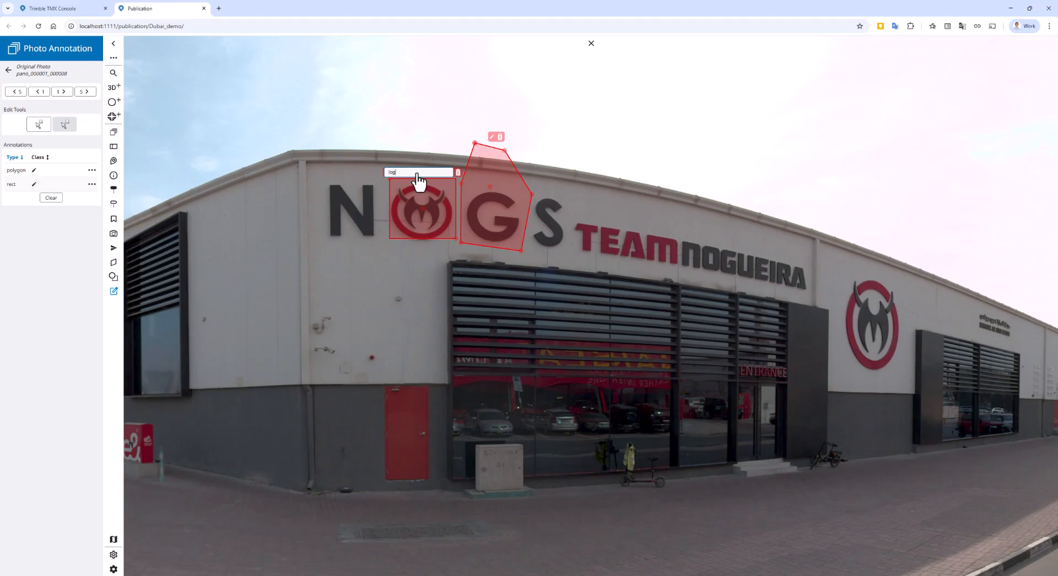
pyautogui.click(496, 150)
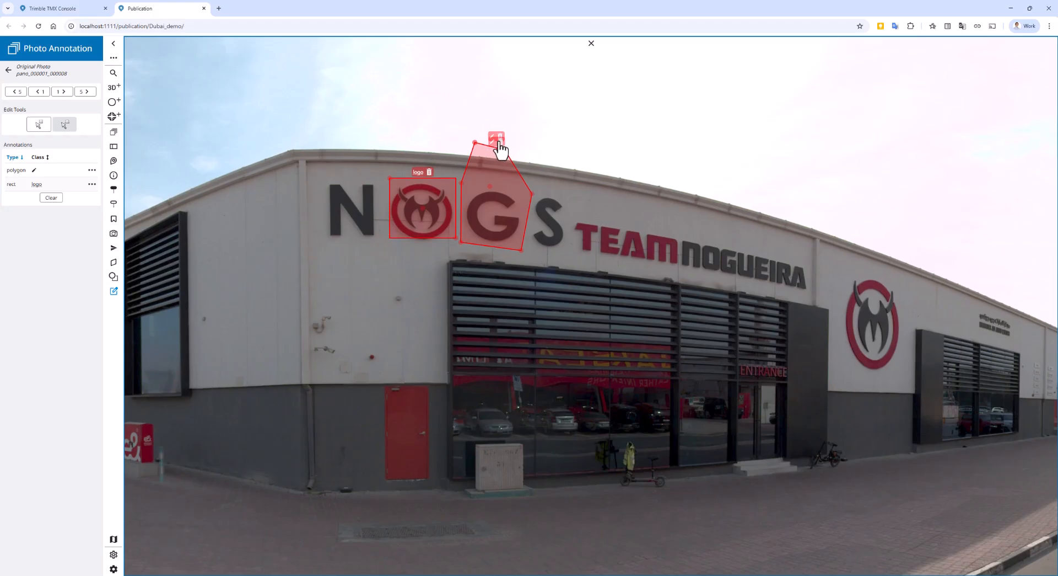
pyautogui.click(507, 145)
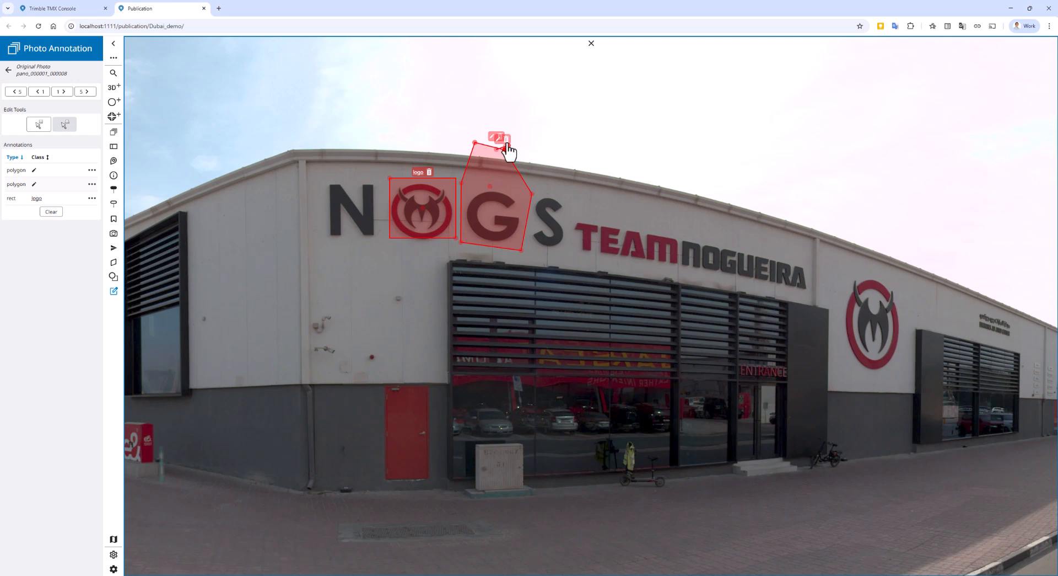
pyautogui.click(506, 141)
pyautogui.click(504, 137)
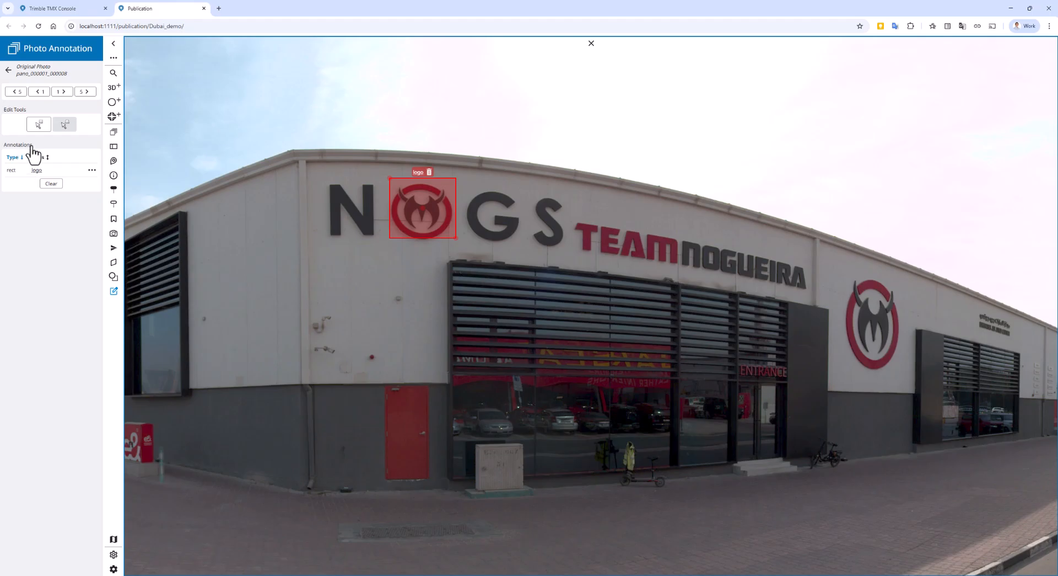
# Step: Draw a rectangle annotation around the letter G of the NOGS sign and assign it the class g
pyautogui.click(40, 125)
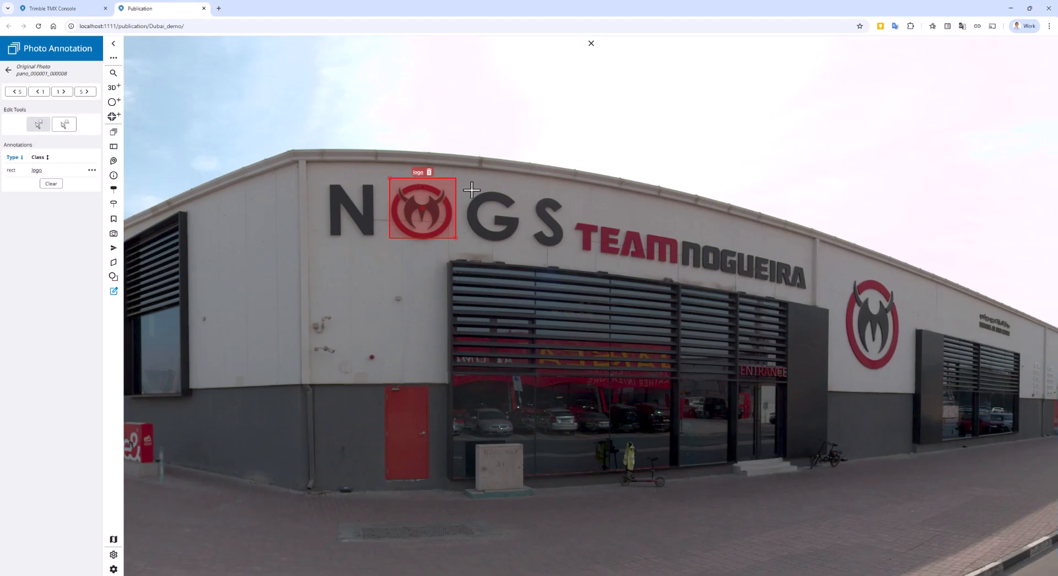
pyautogui.moveTo(468, 180)
pyautogui.mouseDown()
pyautogui.moveTo(476, 237)
pyautogui.moveTo(520, 243)
pyautogui.mouseUp()
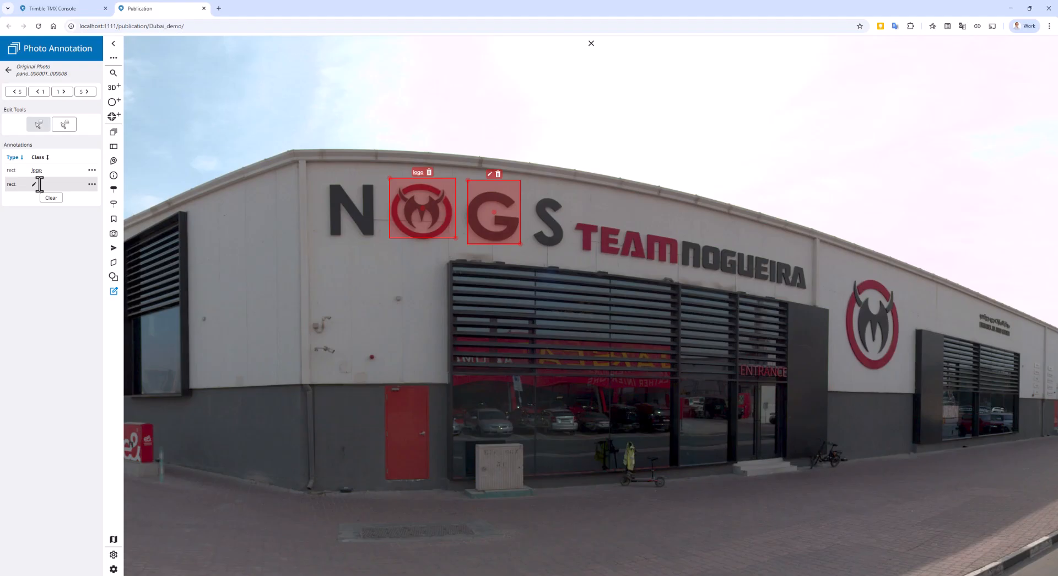
pyautogui.click(32, 185)
pyautogui.write('g')
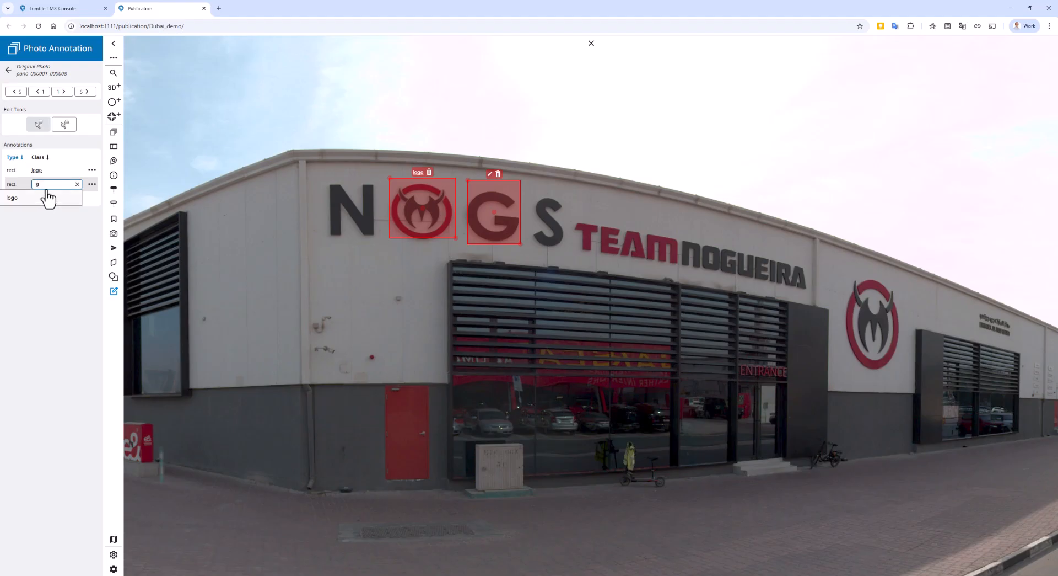
pyautogui.press('Return')
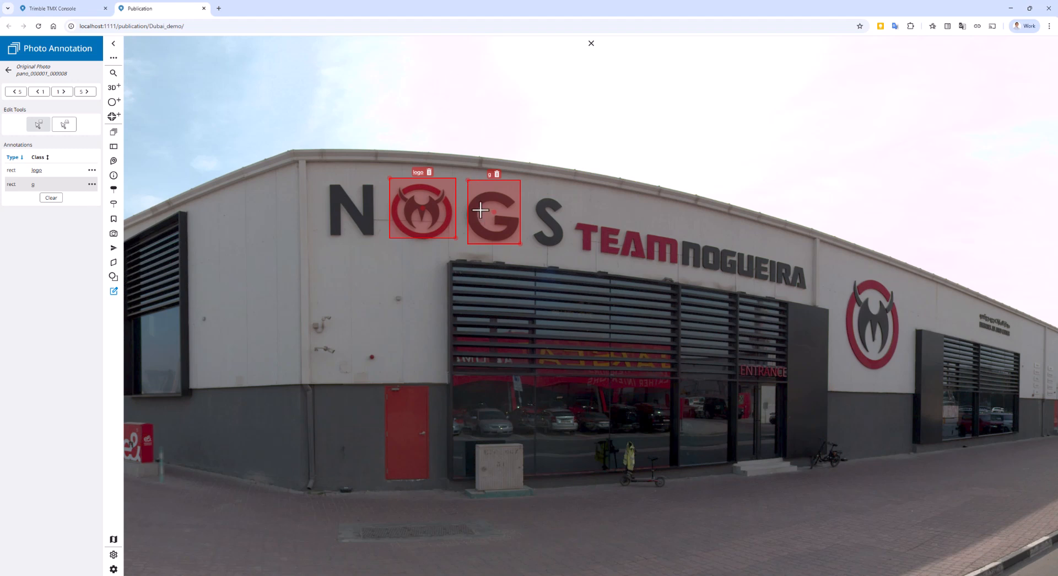
# Step: Delete the rectangle annotation with class g and return to the list of panorama photos
pyautogui.click(92, 184)
pyautogui.click(88, 200)
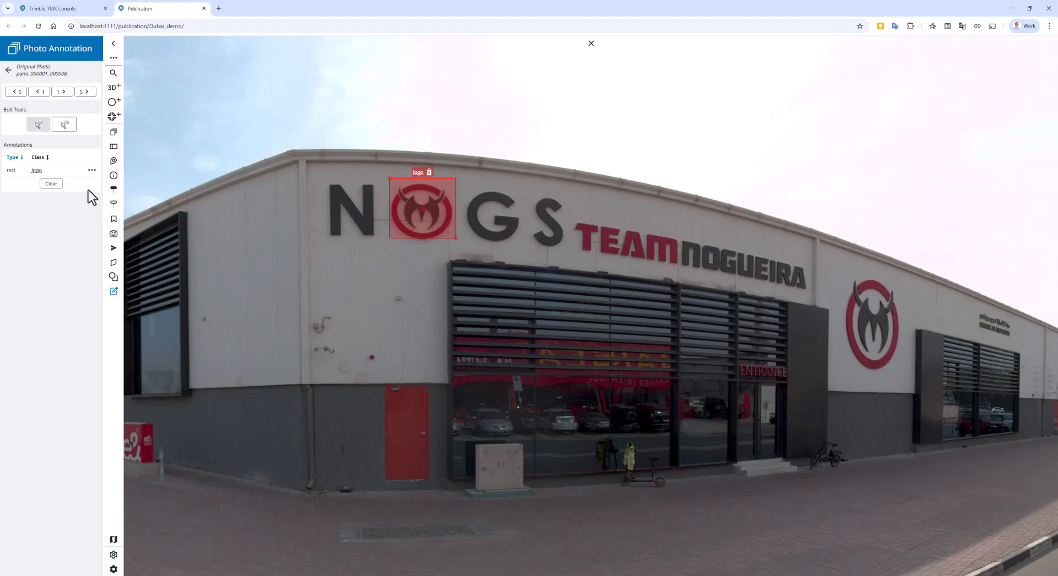
pyautogui.click(8, 70)
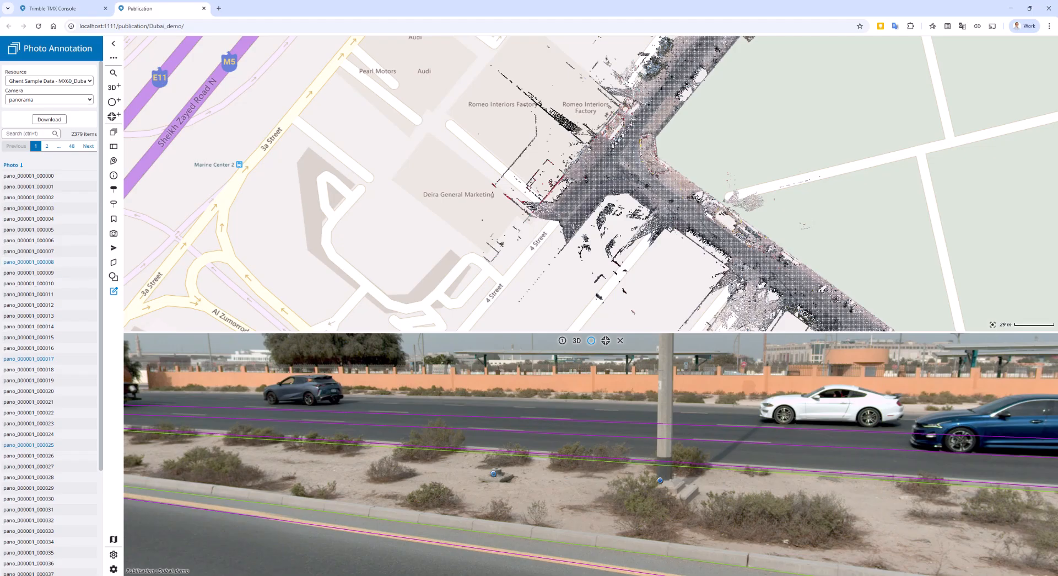
pyautogui.moveTo(663, 425); pyautogui.dragTo(587, 438)
pyautogui.scroll(-4, 607, 444)
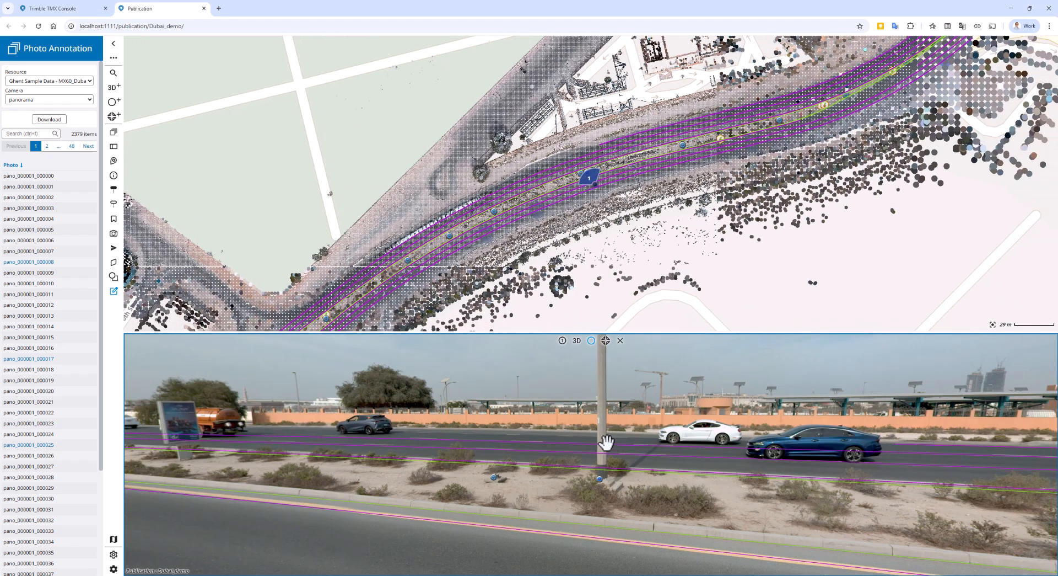
pyautogui.click(563, 345)
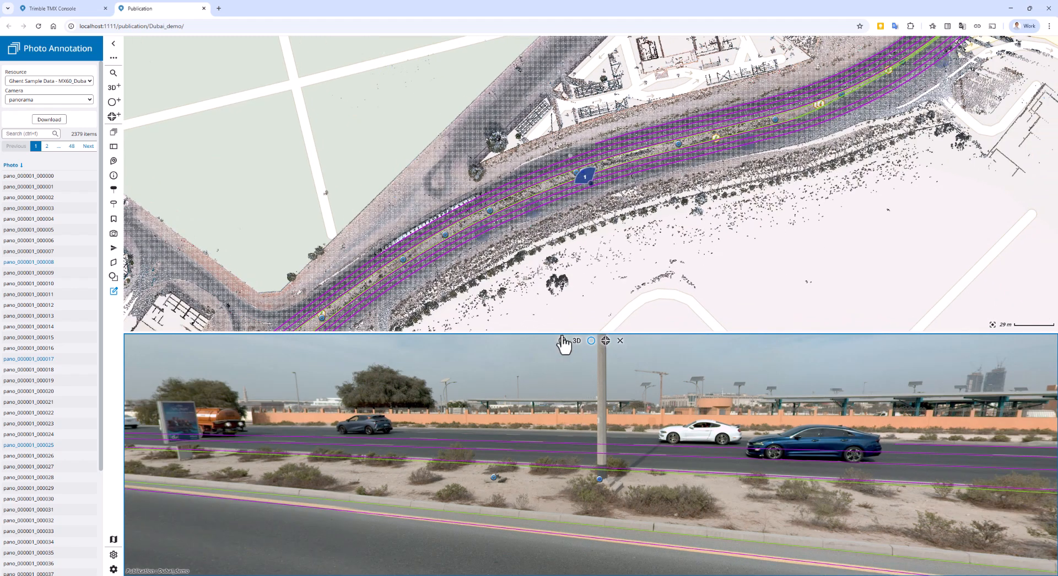
# Step: Frame the debris beside the lamp post in the panorama and open an issue report for that photo
pyautogui.moveTo(563, 344)
pyautogui.click(601, 478)
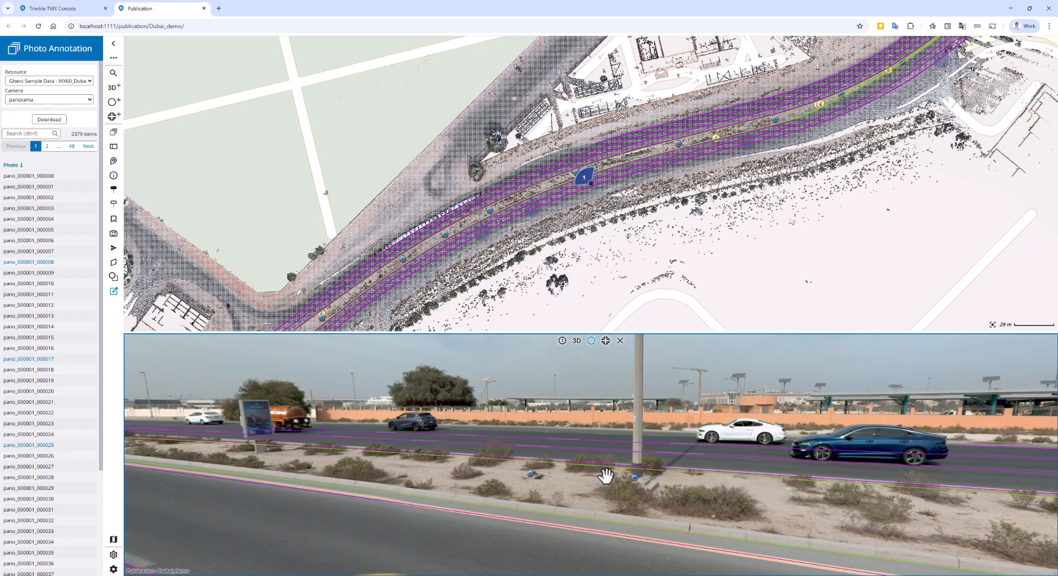
pyautogui.scroll(5, 561, 478)
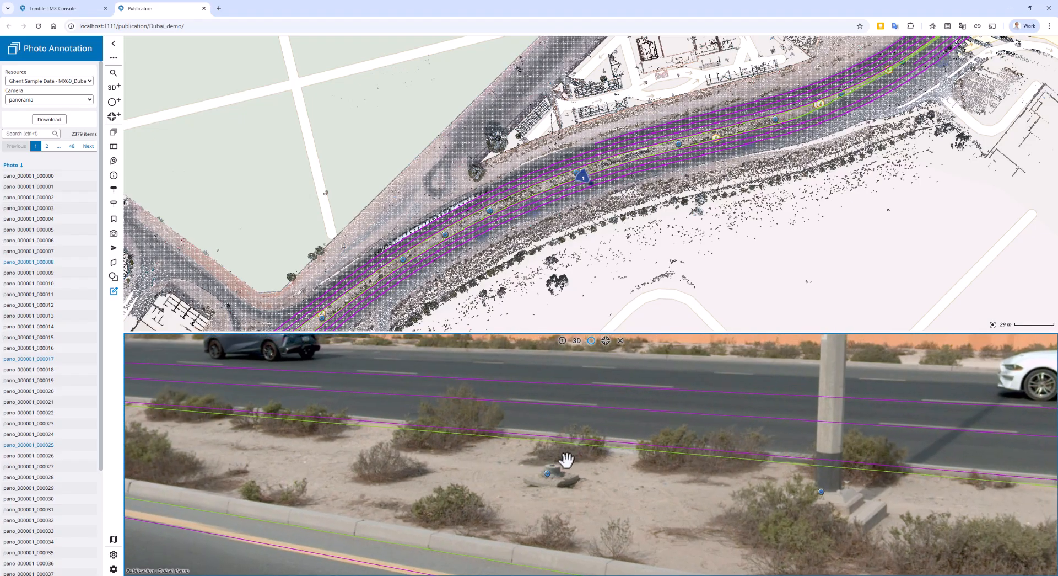
pyautogui.scroll(-4, 551, 463)
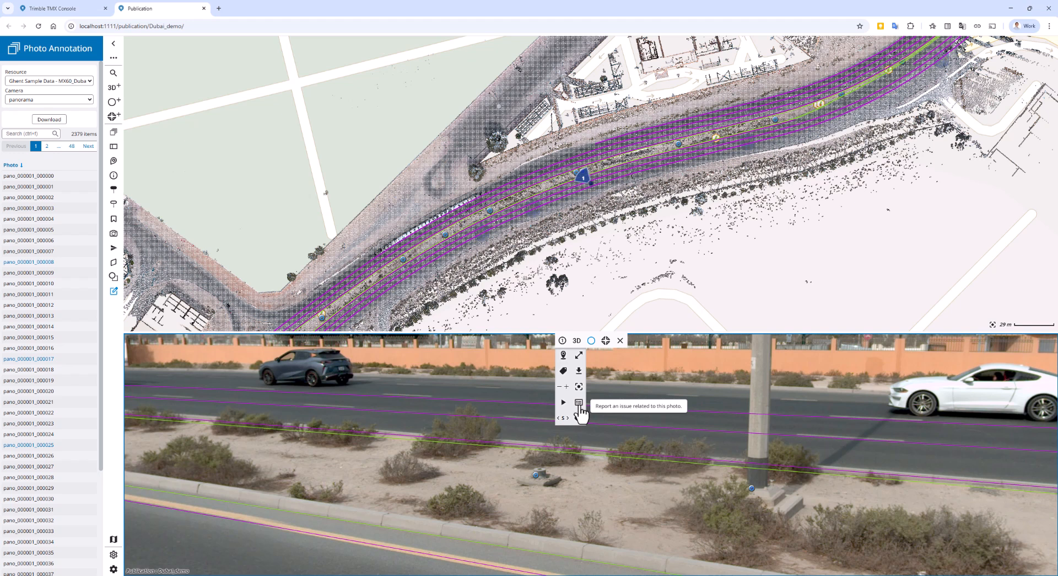
pyautogui.click(579, 403)
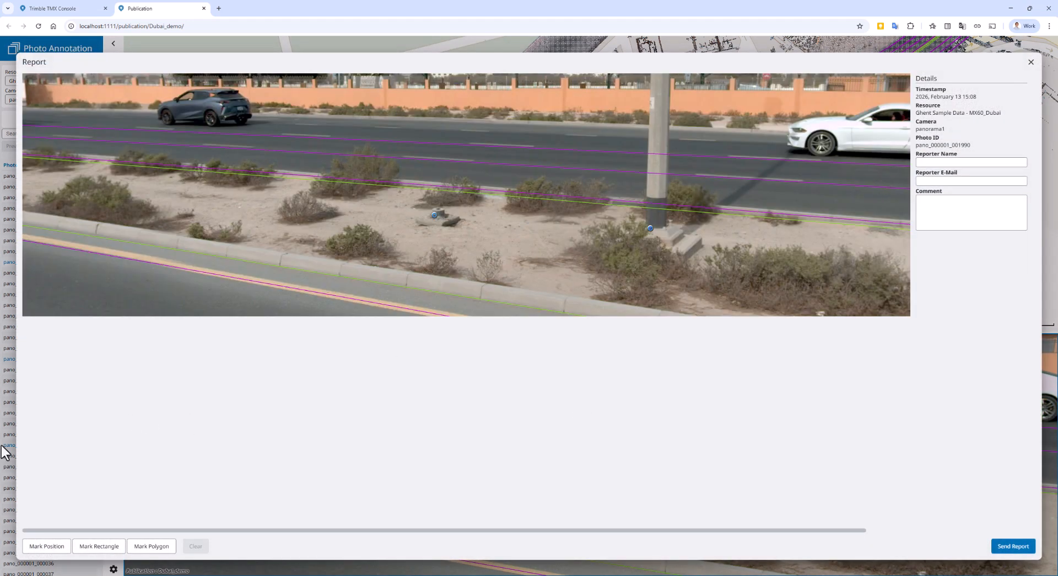
# Step: Mark the debris in the report photo with a position point and enclose it in a small rectangle
pyautogui.click(58, 547)
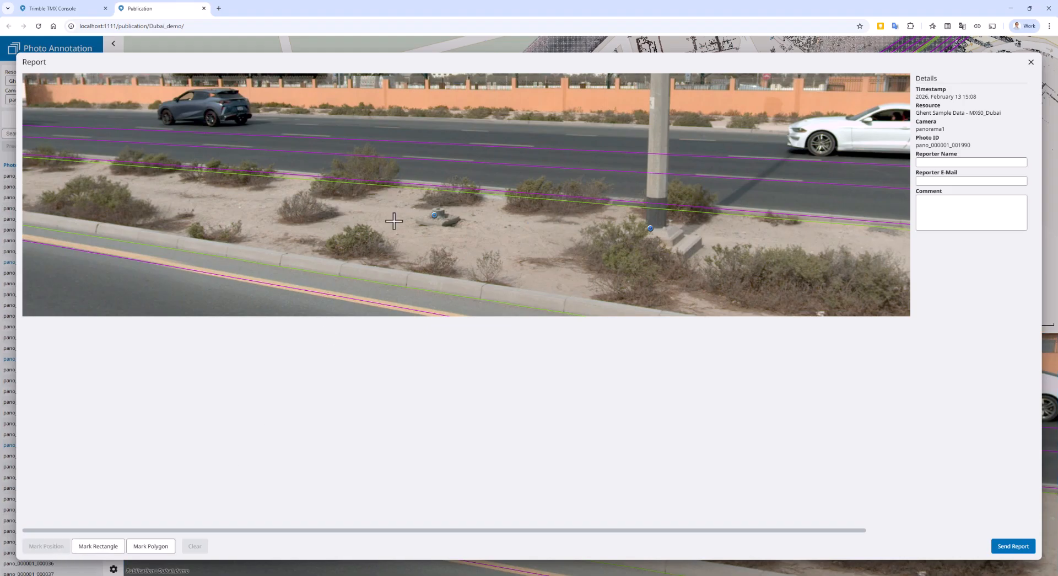
pyautogui.click(439, 217)
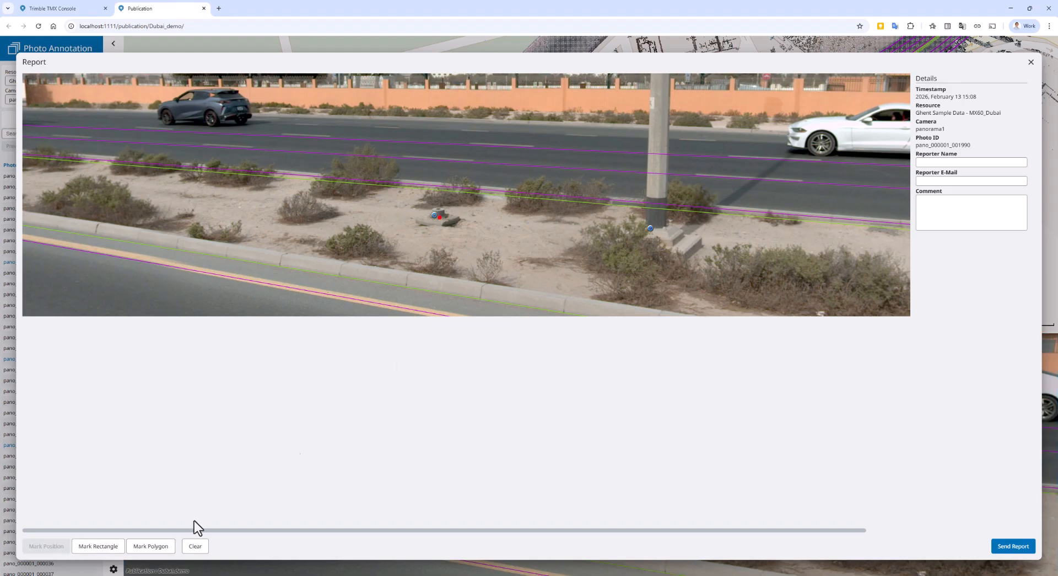
pyautogui.click(97, 547)
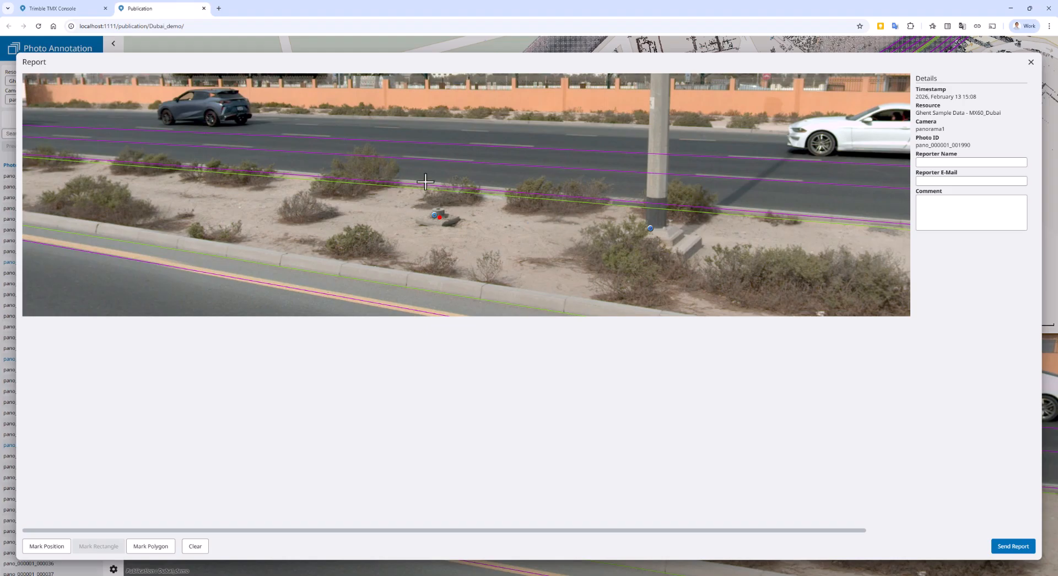
pyautogui.moveTo(417, 187); pyautogui.dragTo(474, 241)
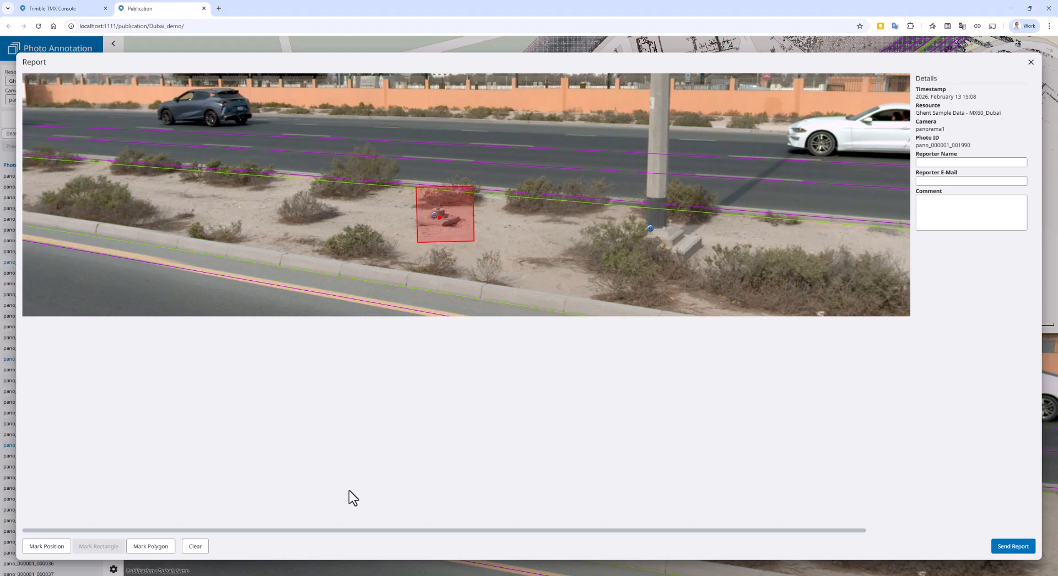
# Step: Outline a wider area around the debris rectangle with an eight-point polygon, reaching from the road edge to the curb
pyautogui.click(160, 546)
pyautogui.click(392, 257)
pyautogui.click(366, 184)
pyautogui.click(405, 159)
pyautogui.click(508, 164)
pyautogui.click(527, 209)
pyautogui.click(524, 228)
pyautogui.click(496, 279)
pyautogui.click(470, 284)
# Step: Fill in the reporter's name, add the comment "please NOTE" and send the report
pyautogui.click(922, 162)
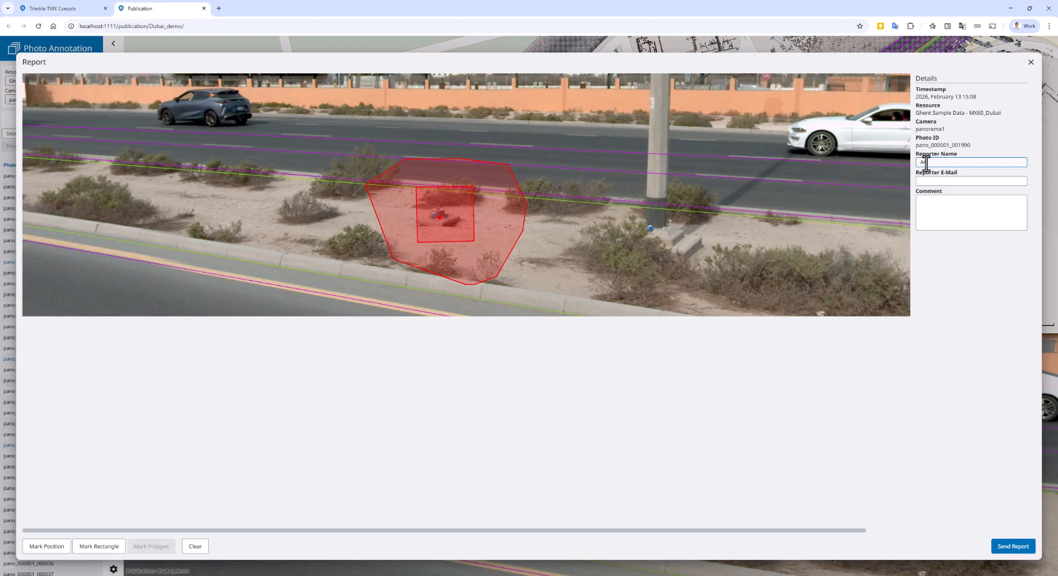
pyautogui.write('Artem')
pyautogui.click(930, 213)
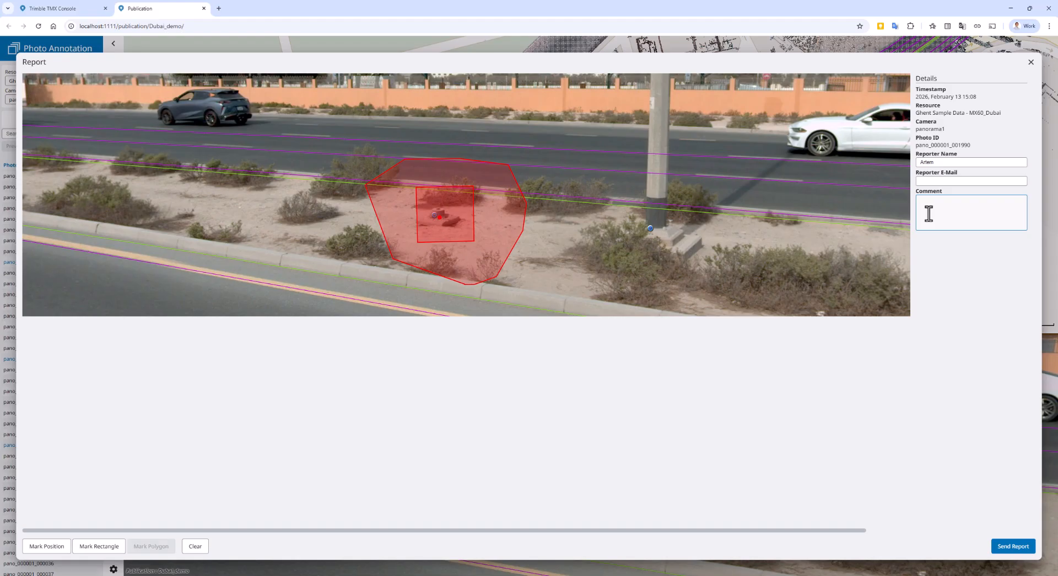
pyautogui.write('please NOTE')
pyautogui.click(1023, 547)
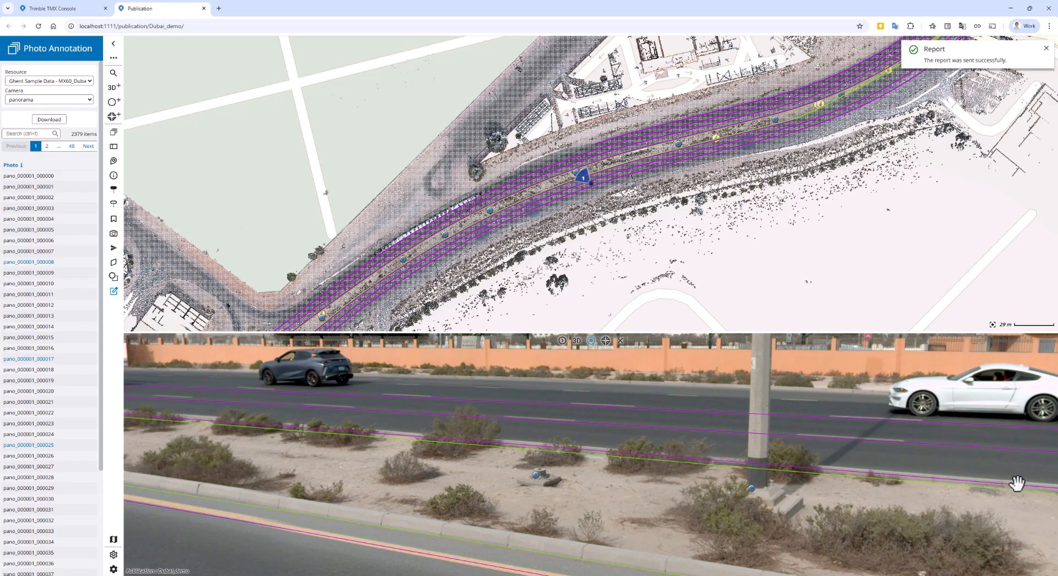
# Step: Switch to the Trimble TMX Console, refresh the publications list and open the reports of Dubai_demo
pyautogui.moveTo(606, 246); pyautogui.dragTo(597, 245)
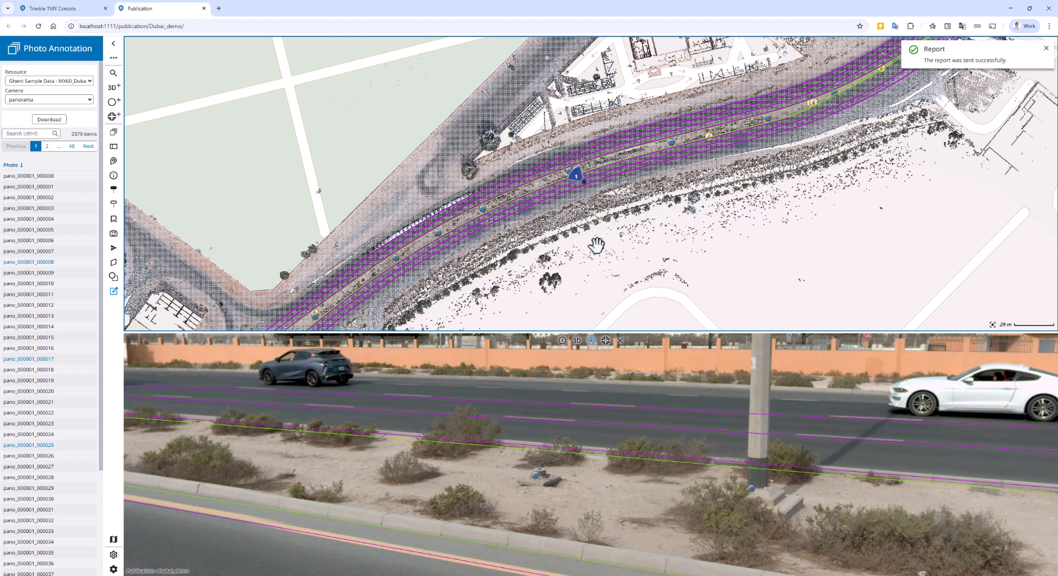
pyautogui.click(55, 10)
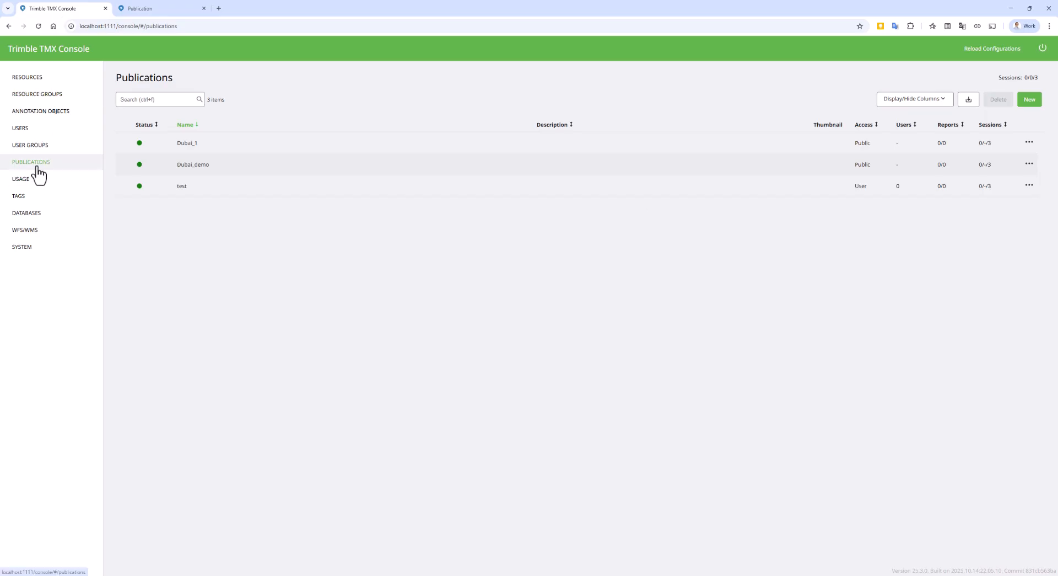
pyautogui.click(38, 26)
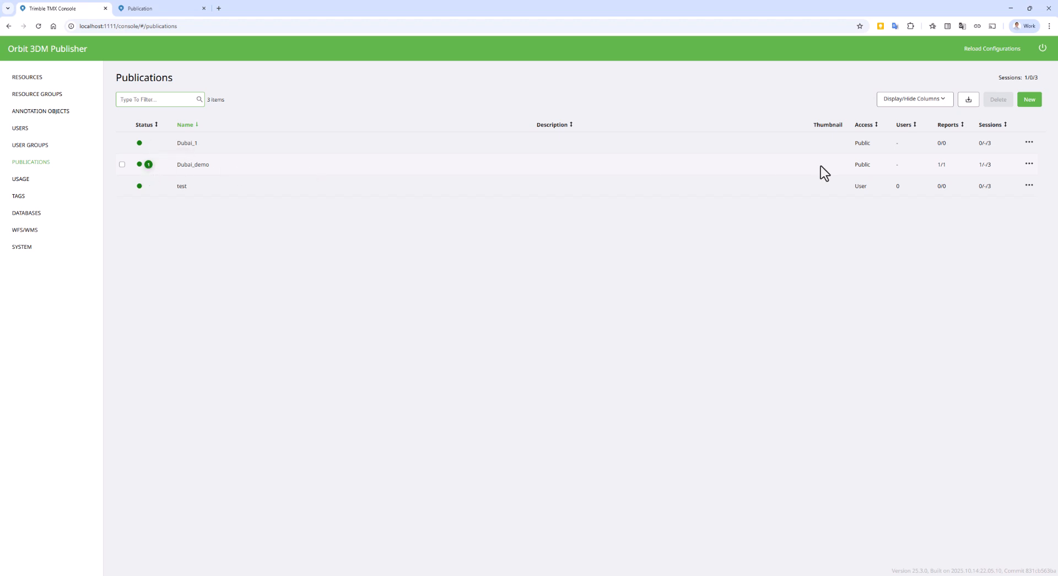
pyautogui.click(1030, 165)
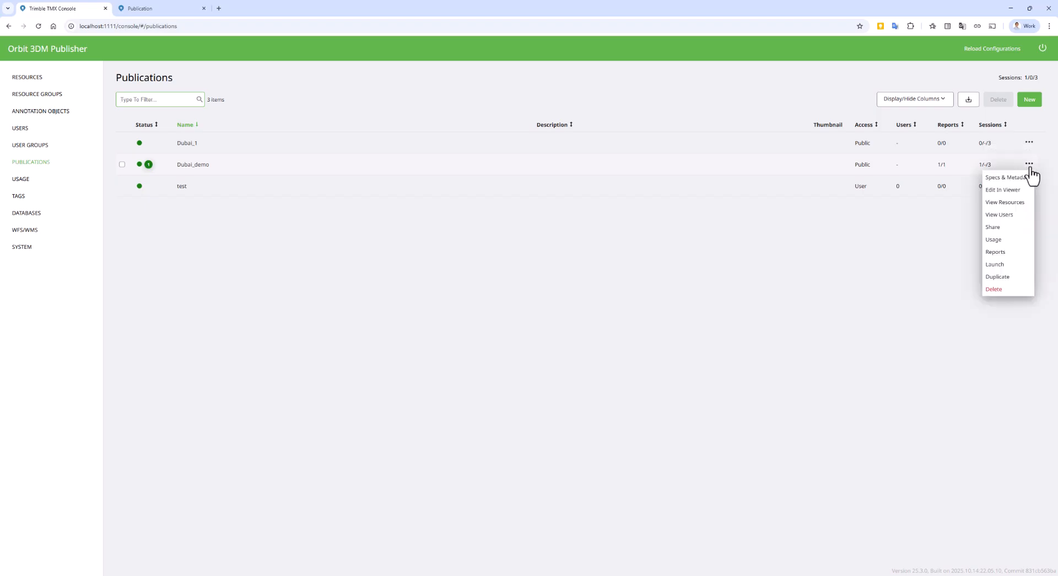
pyautogui.click(1013, 254)
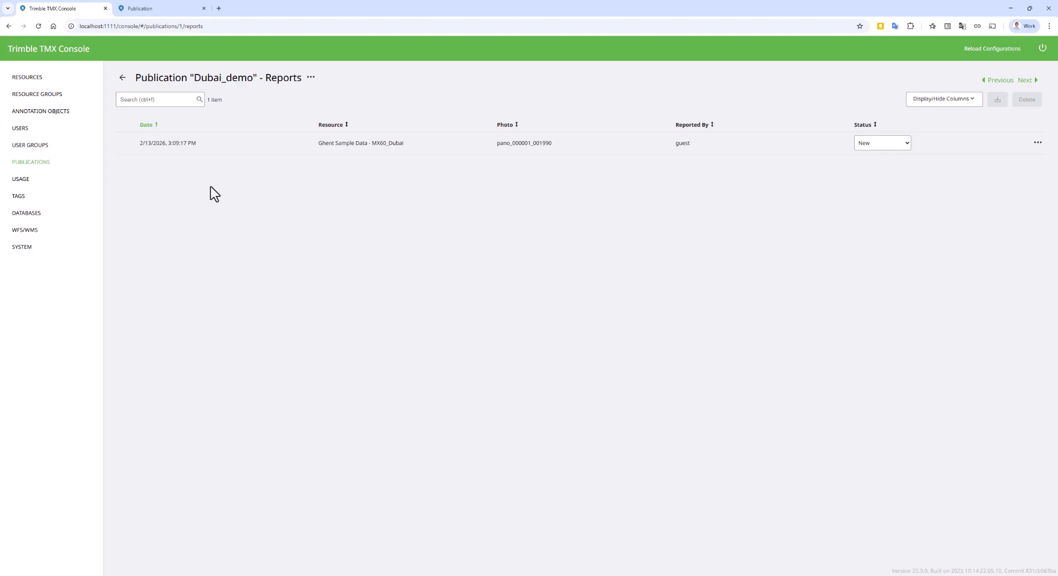
# Step: Open the specifications of the pano_000001_001990 report, set its status to Accepted and return to the report list
pyautogui.click(196, 149)
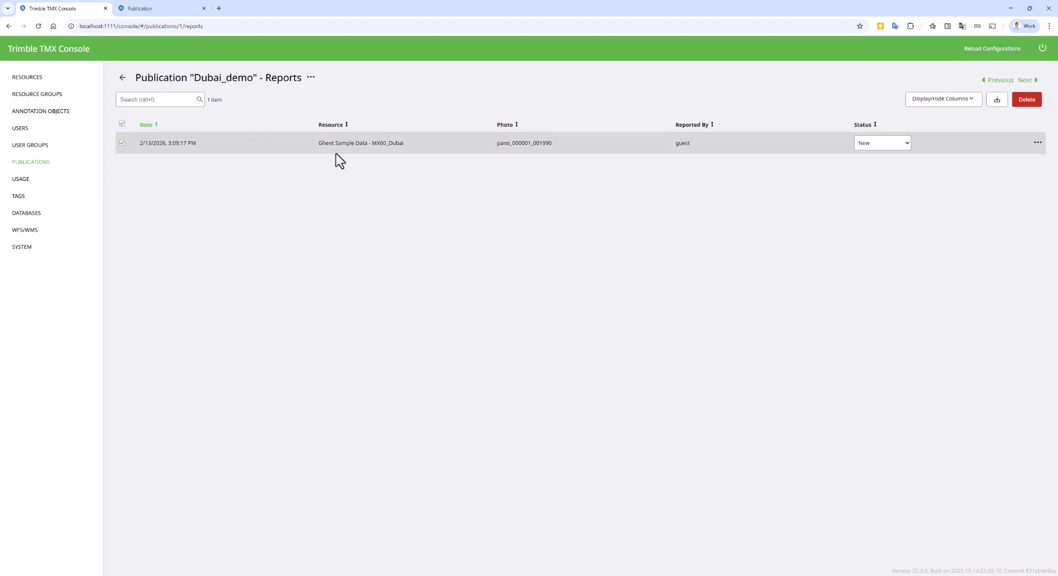
pyautogui.click(1038, 142)
pyautogui.click(1019, 158)
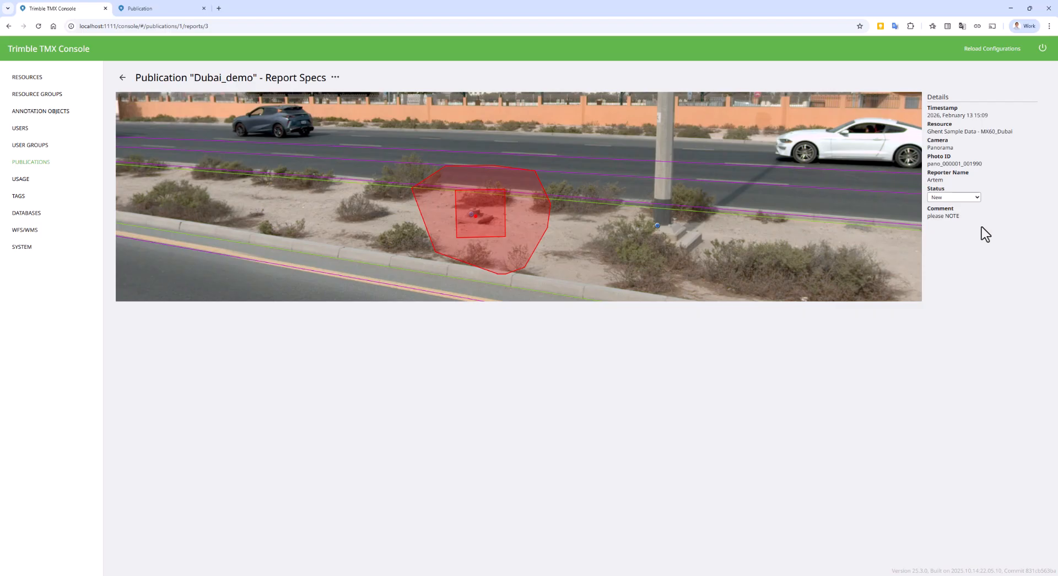
pyautogui.click(976, 197)
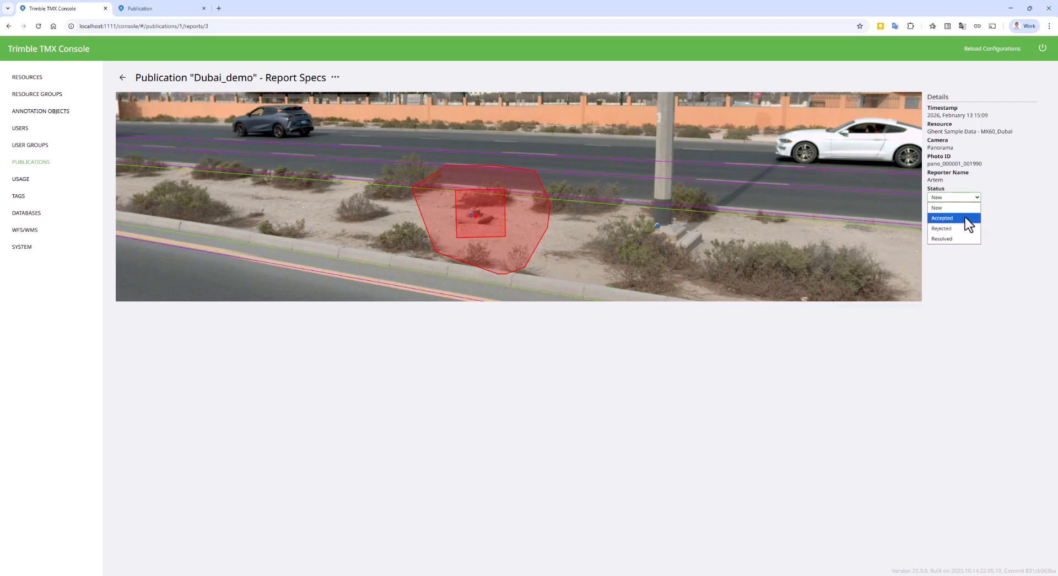
pyautogui.click(122, 78)
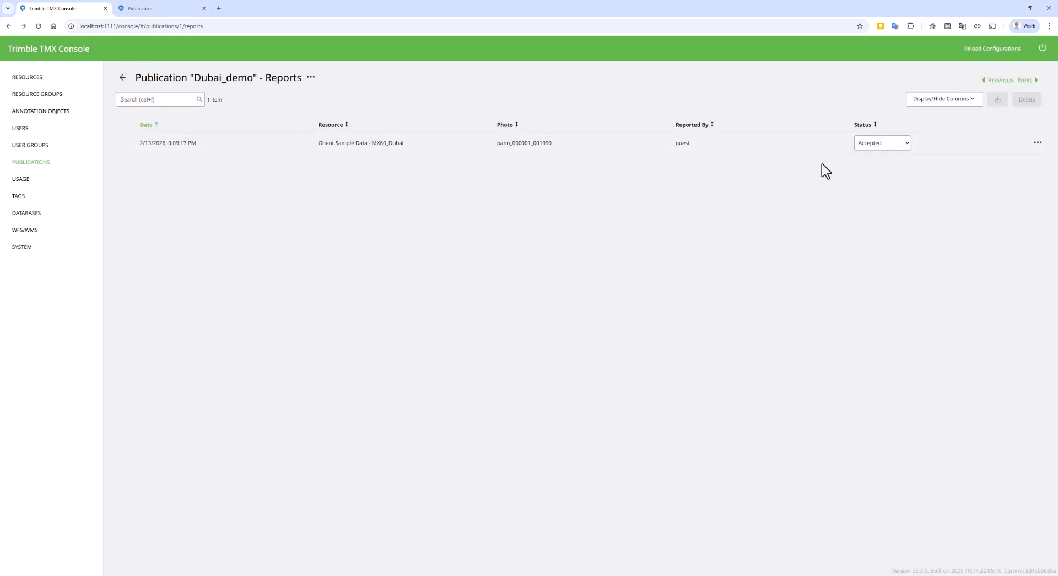
# Step: Set the pano_000001_001990 report's status to Rejected, and delete the report from the Dubai_demo publication
pyautogui.click(884, 145)
pyautogui.click(871, 177)
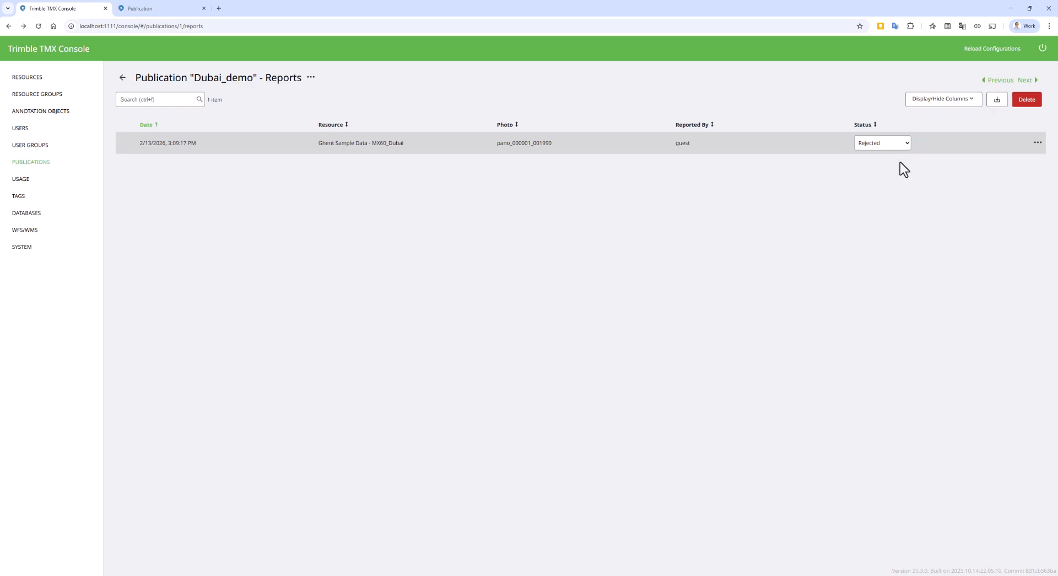
pyautogui.click(1039, 144)
pyautogui.click(1014, 169)
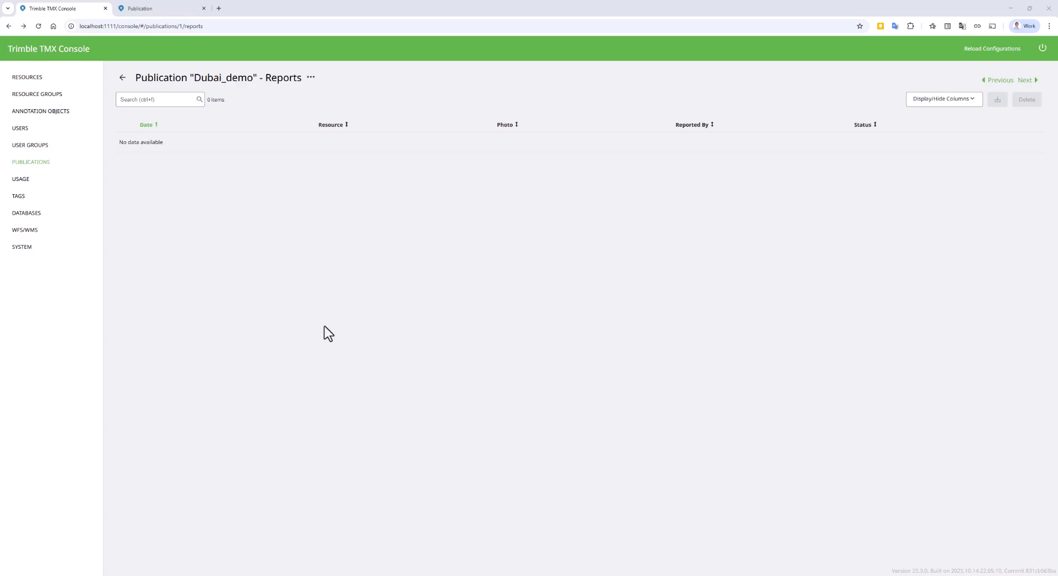
# Step: Switch to the "What's new in TMX 25.3" presentation and advance to the Console slide
pyautogui.moveTo(177, 573)
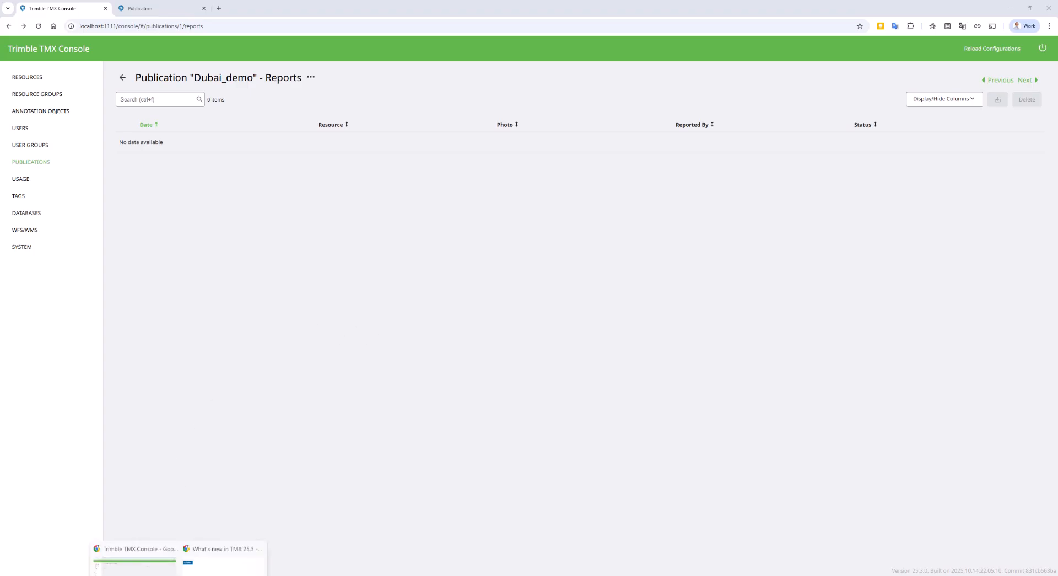
pyautogui.click(202, 551)
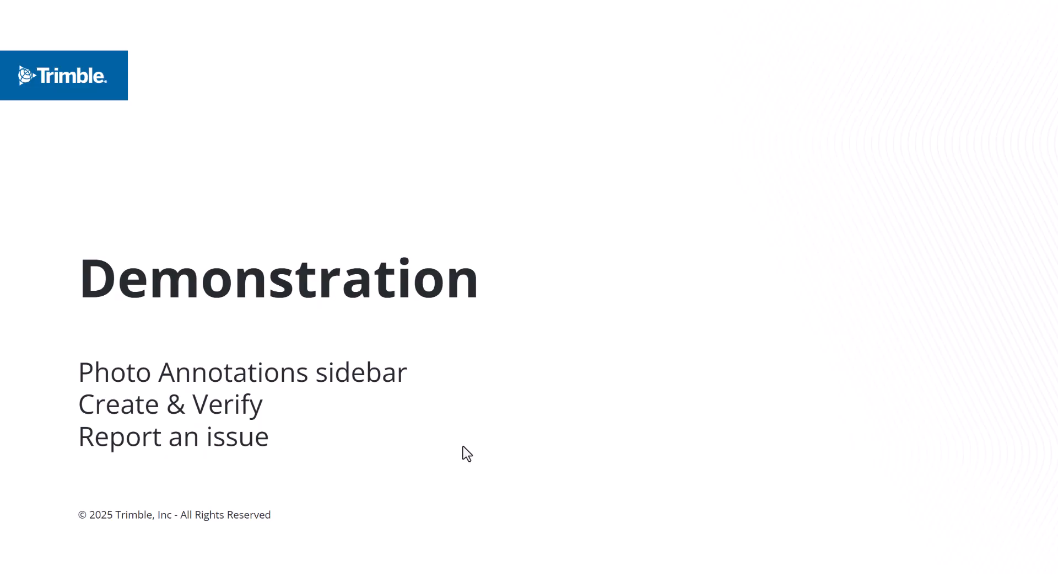
pyautogui.click(463, 447)
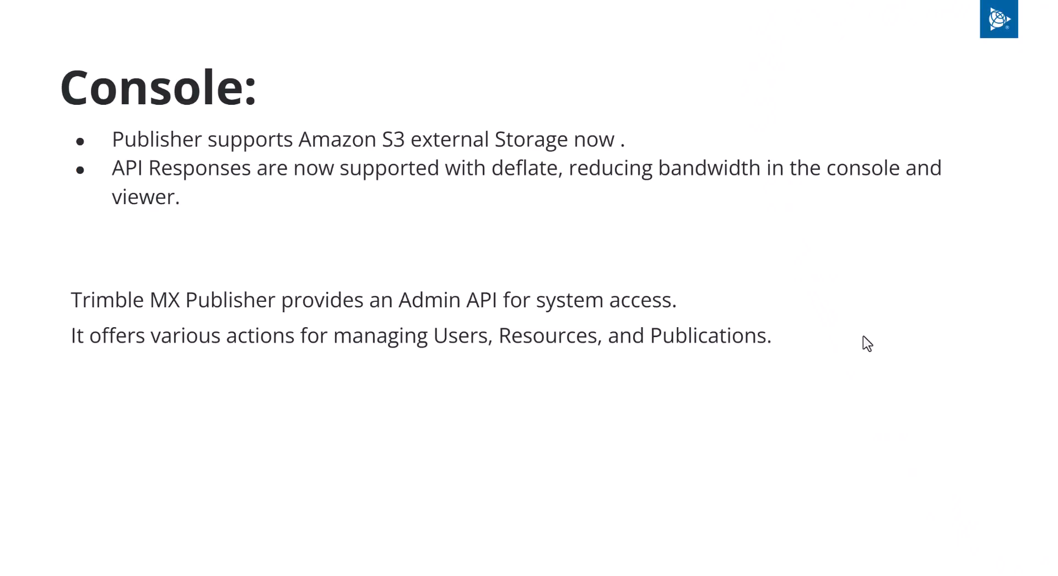